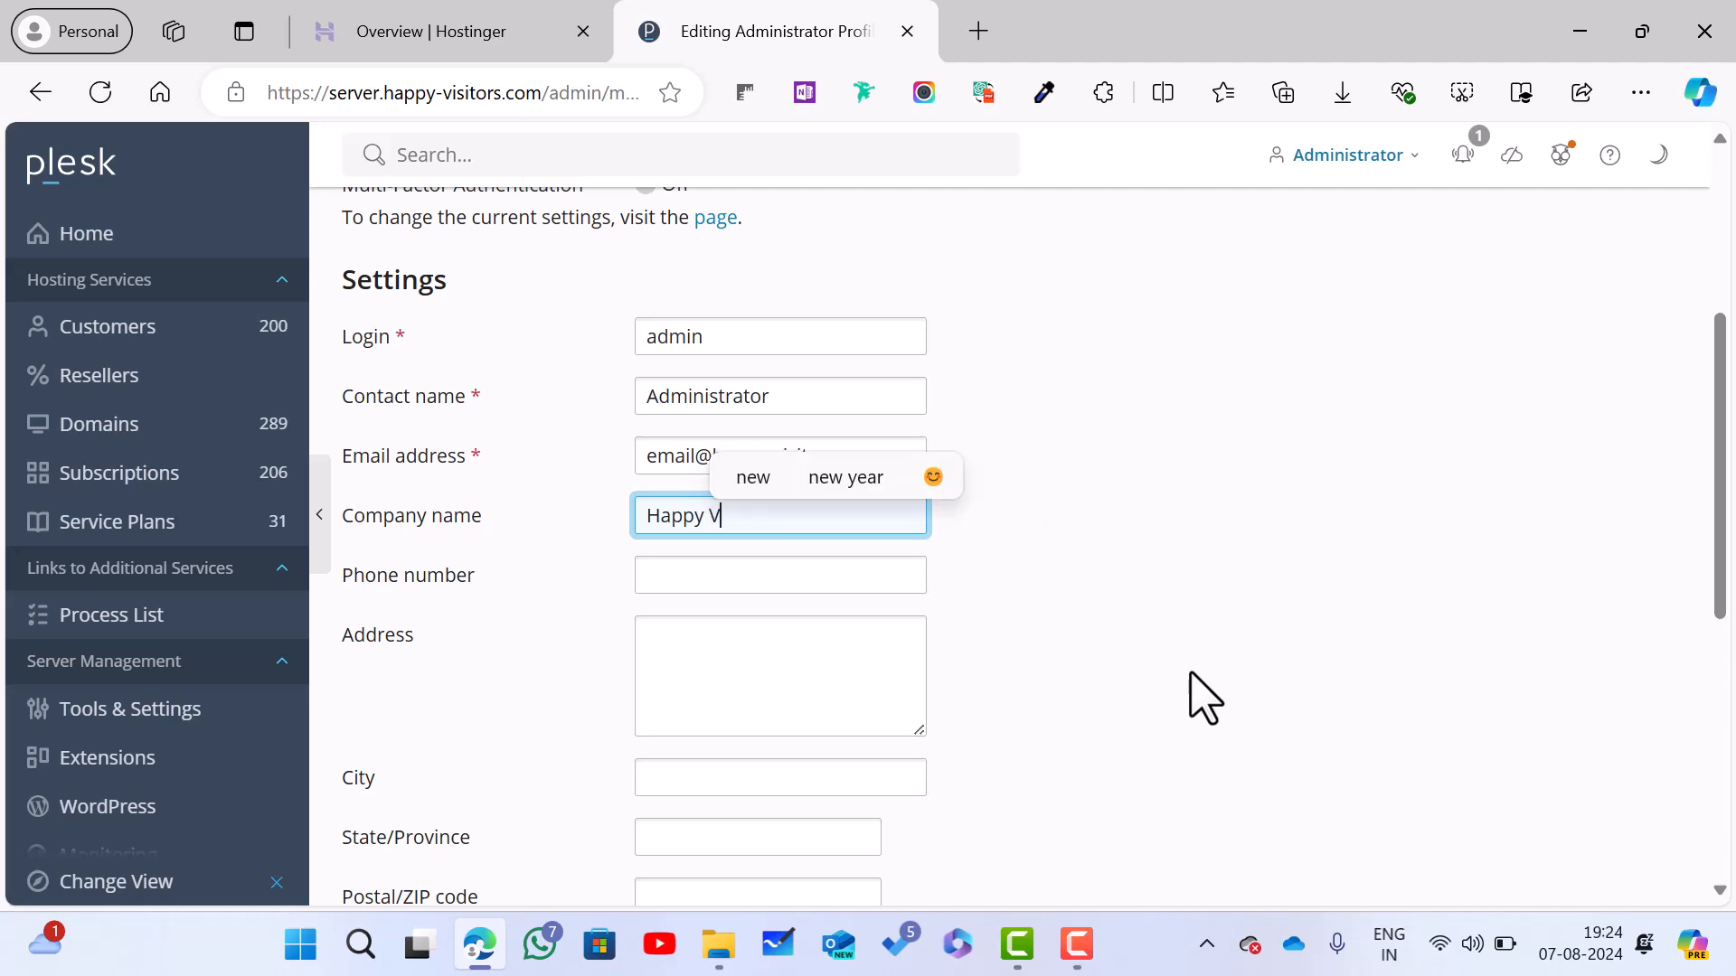
# Step: Complete the company name as 'Happy Visitors Dot Com' and enter the contact phone number
pyautogui.write('Dot Co')
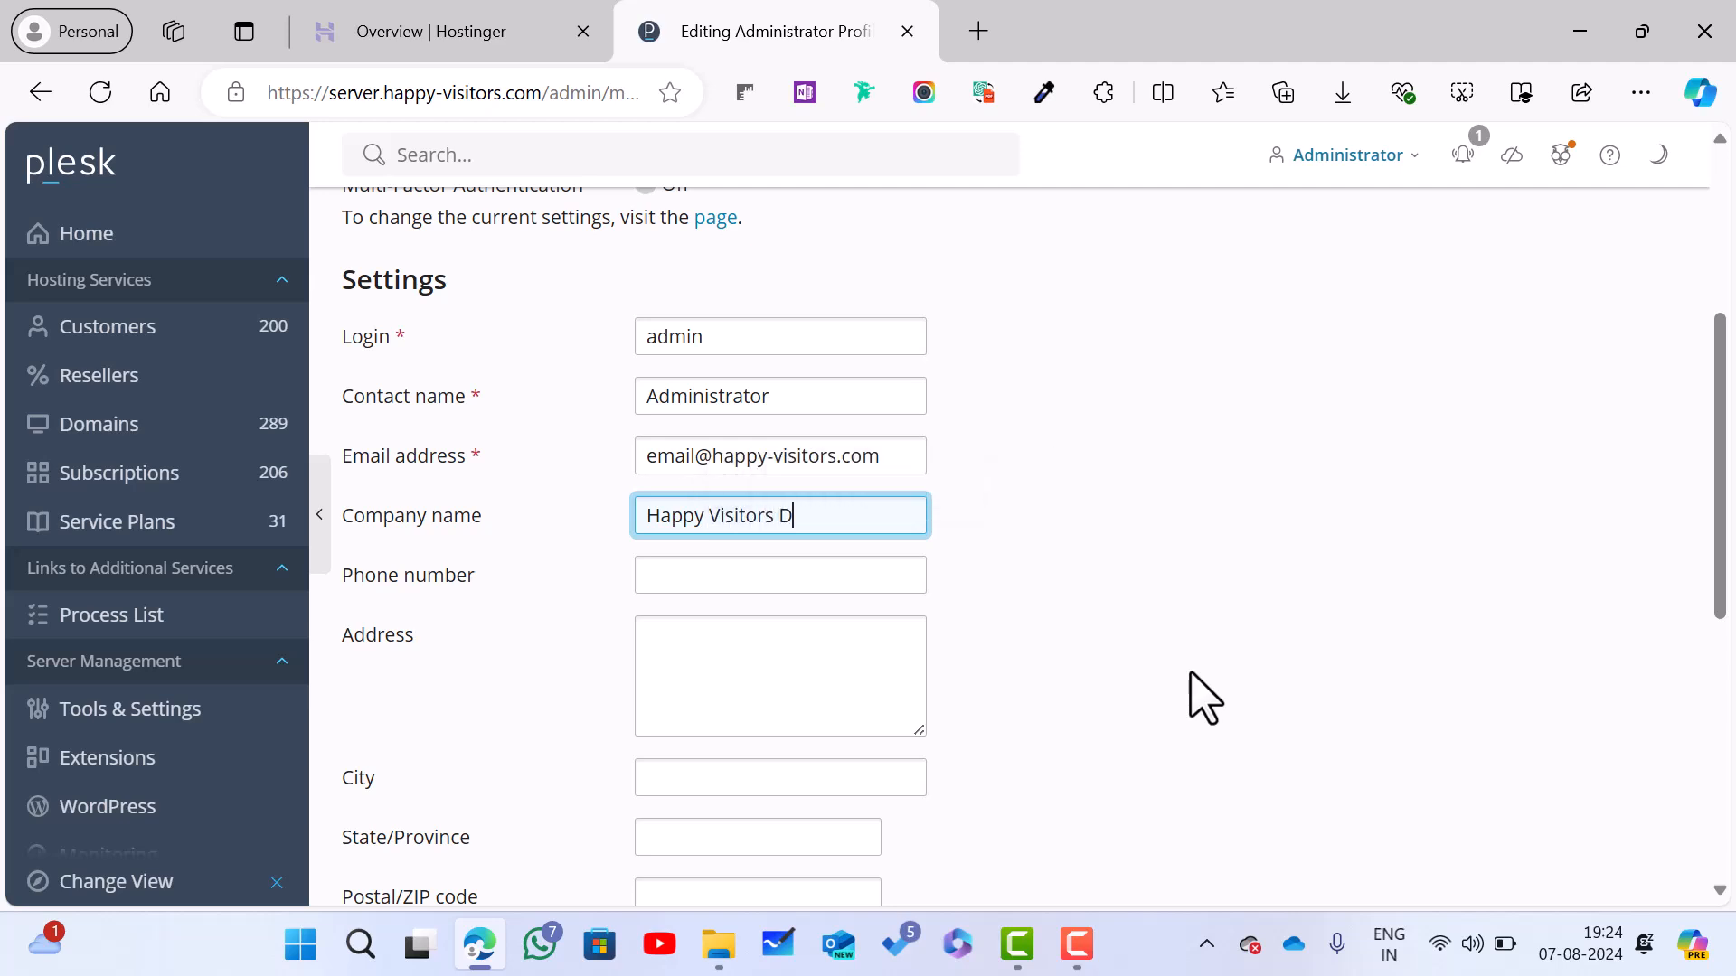
pyautogui.write('m')
pyautogui.press('Tab')
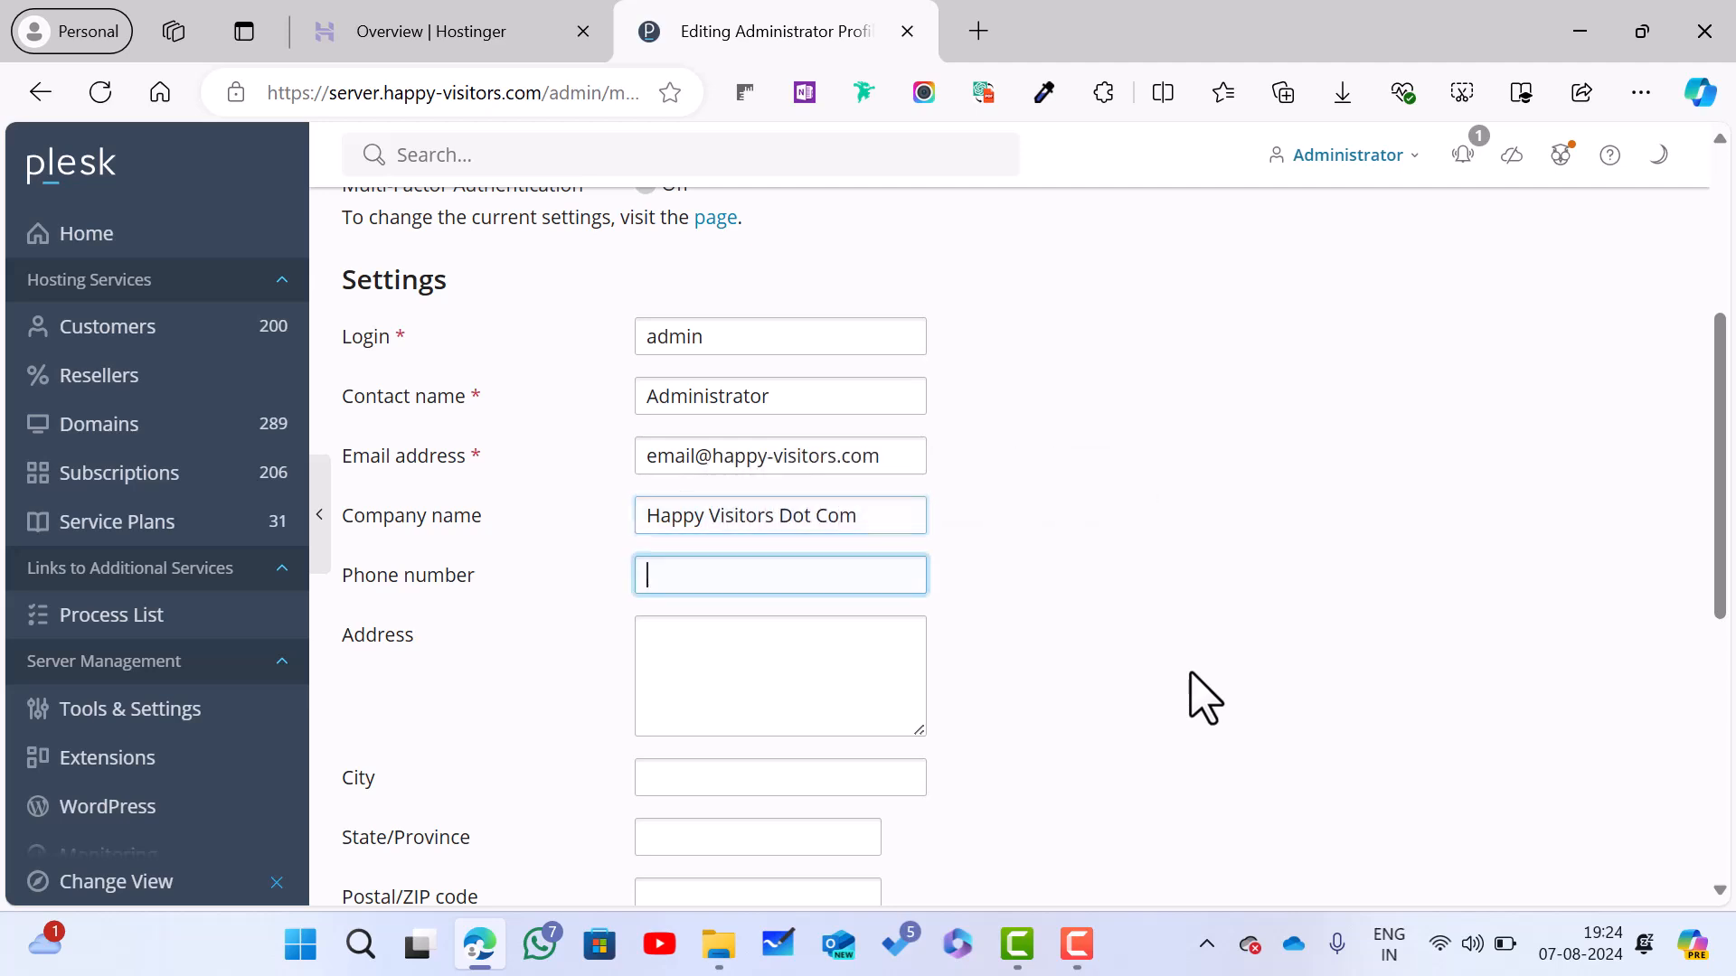
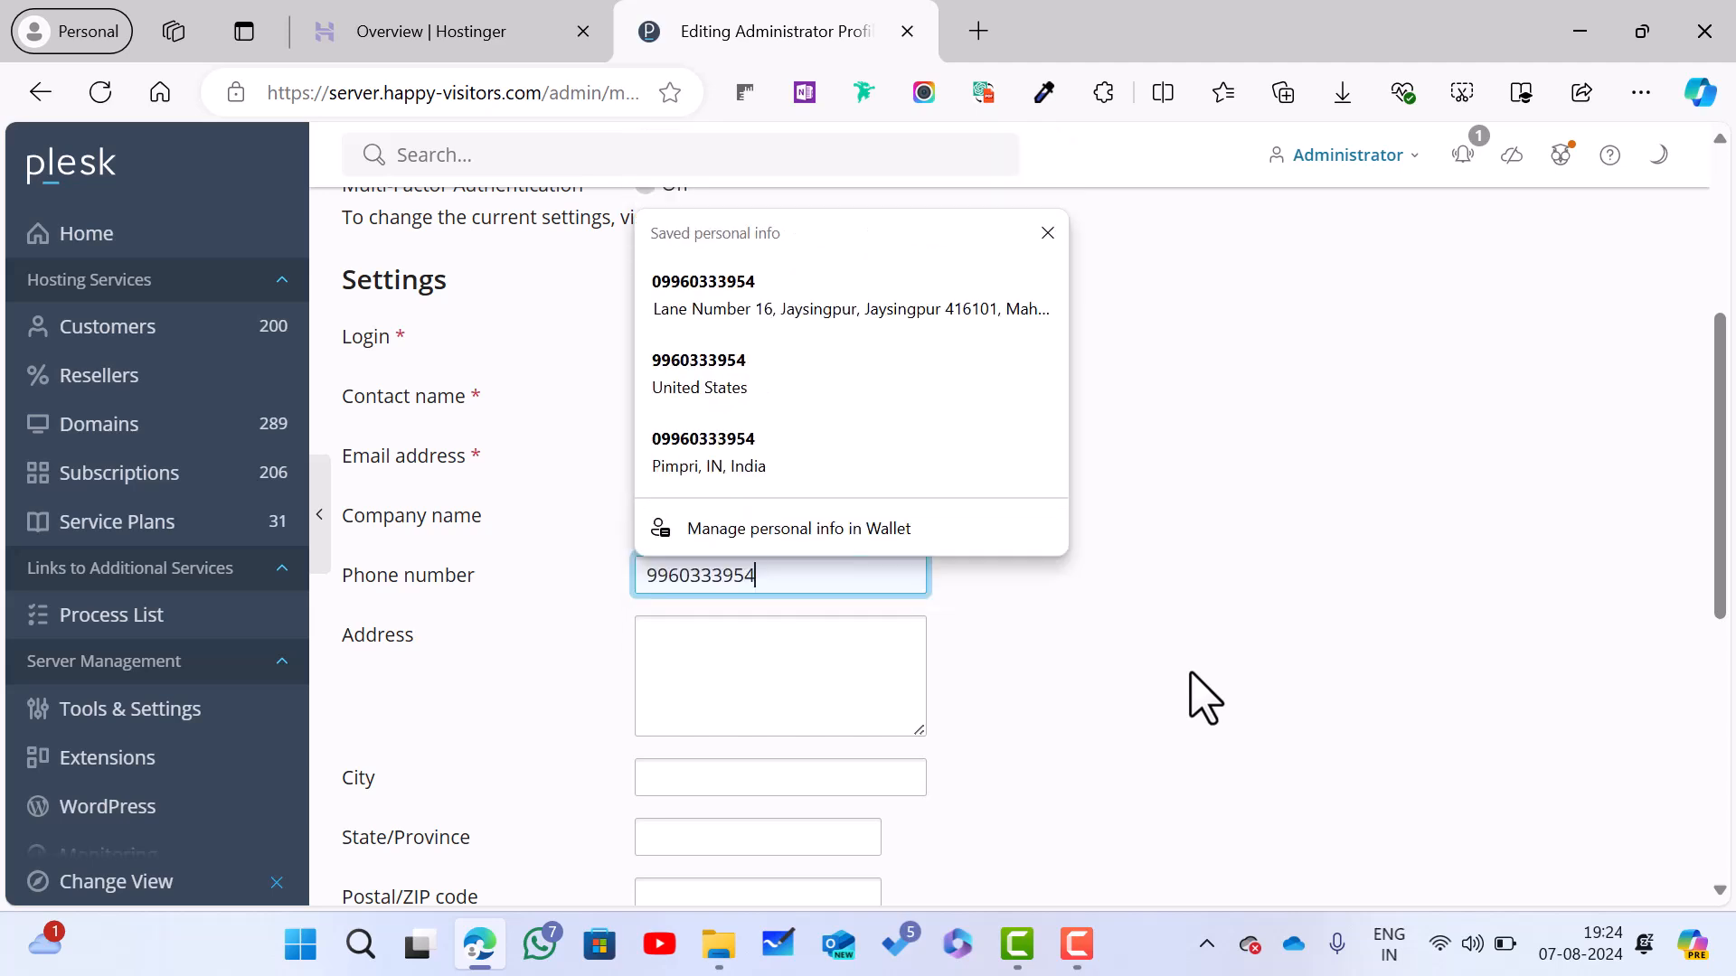
pyautogui.press('Tab')
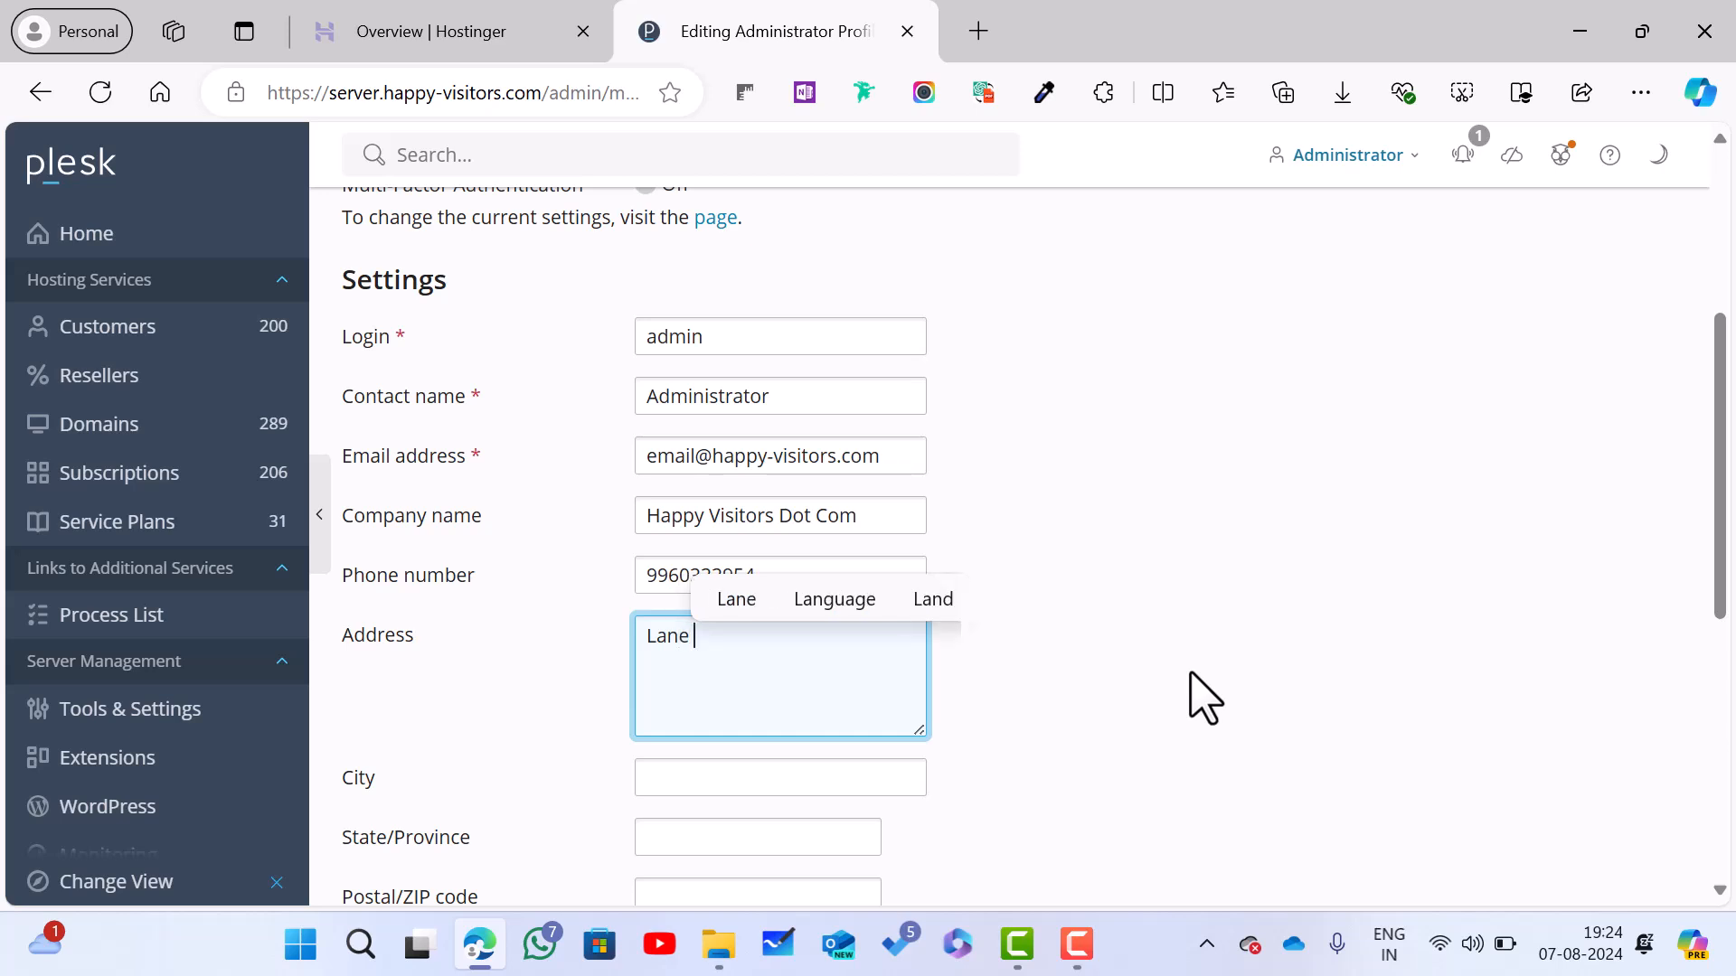
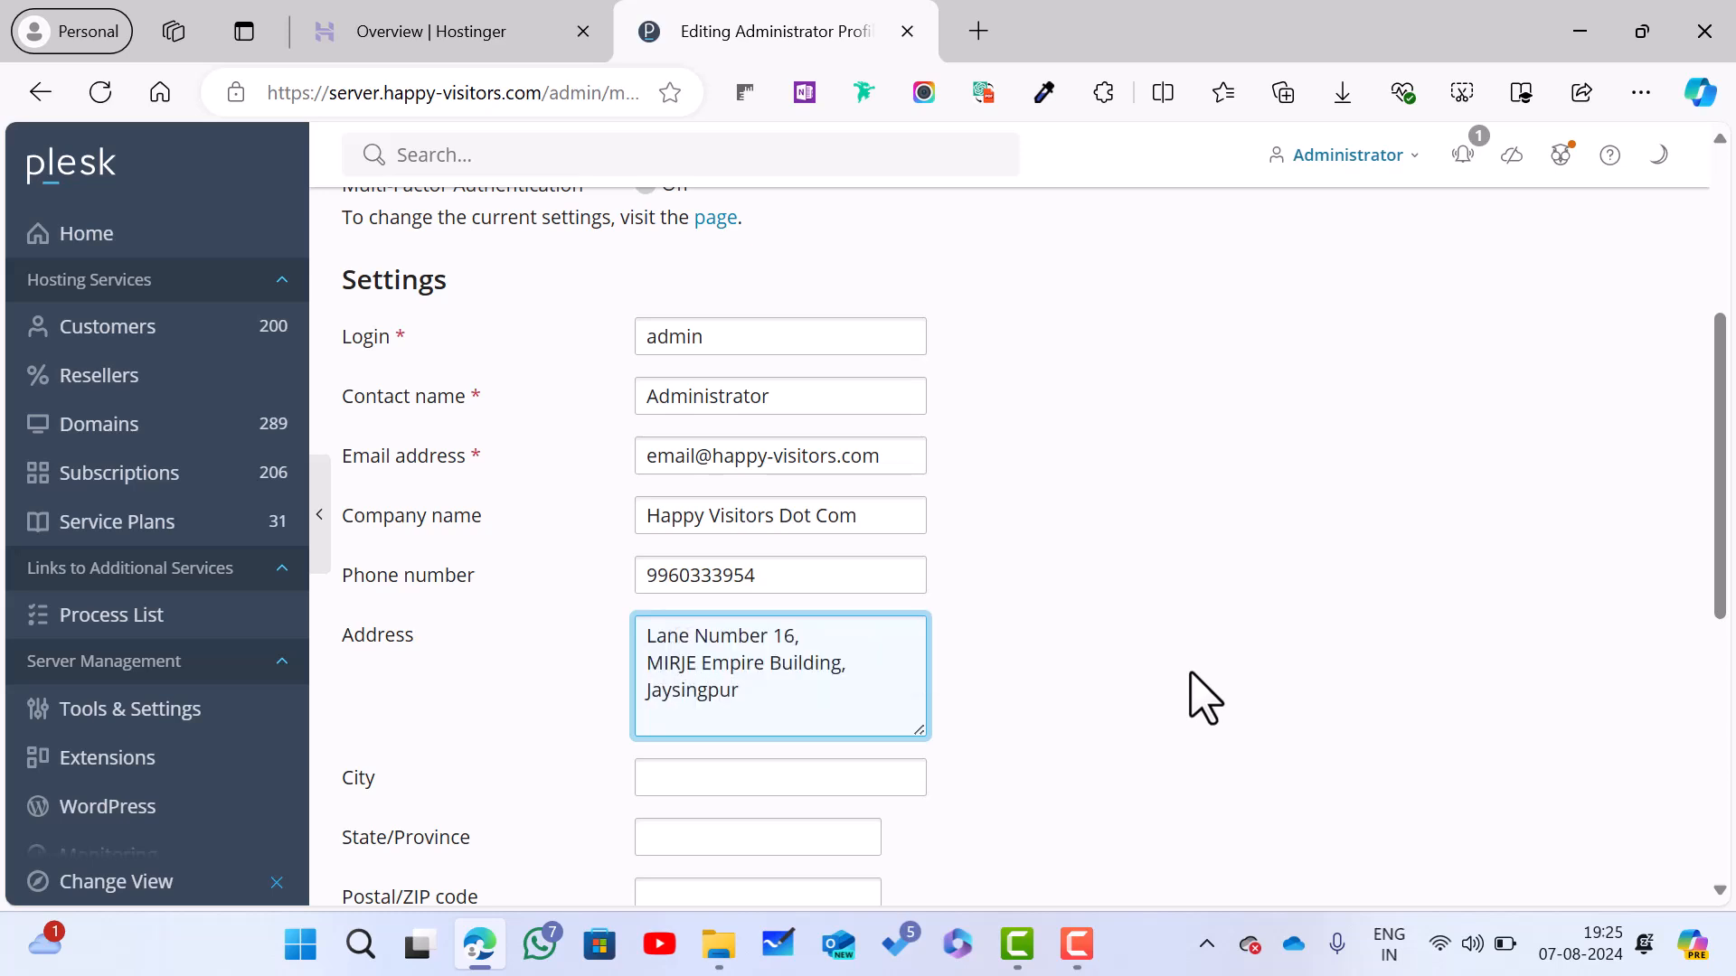
# Step: Fill in the street address, city, state and postal code, leaving Country as India
pyautogui.press('Tab')
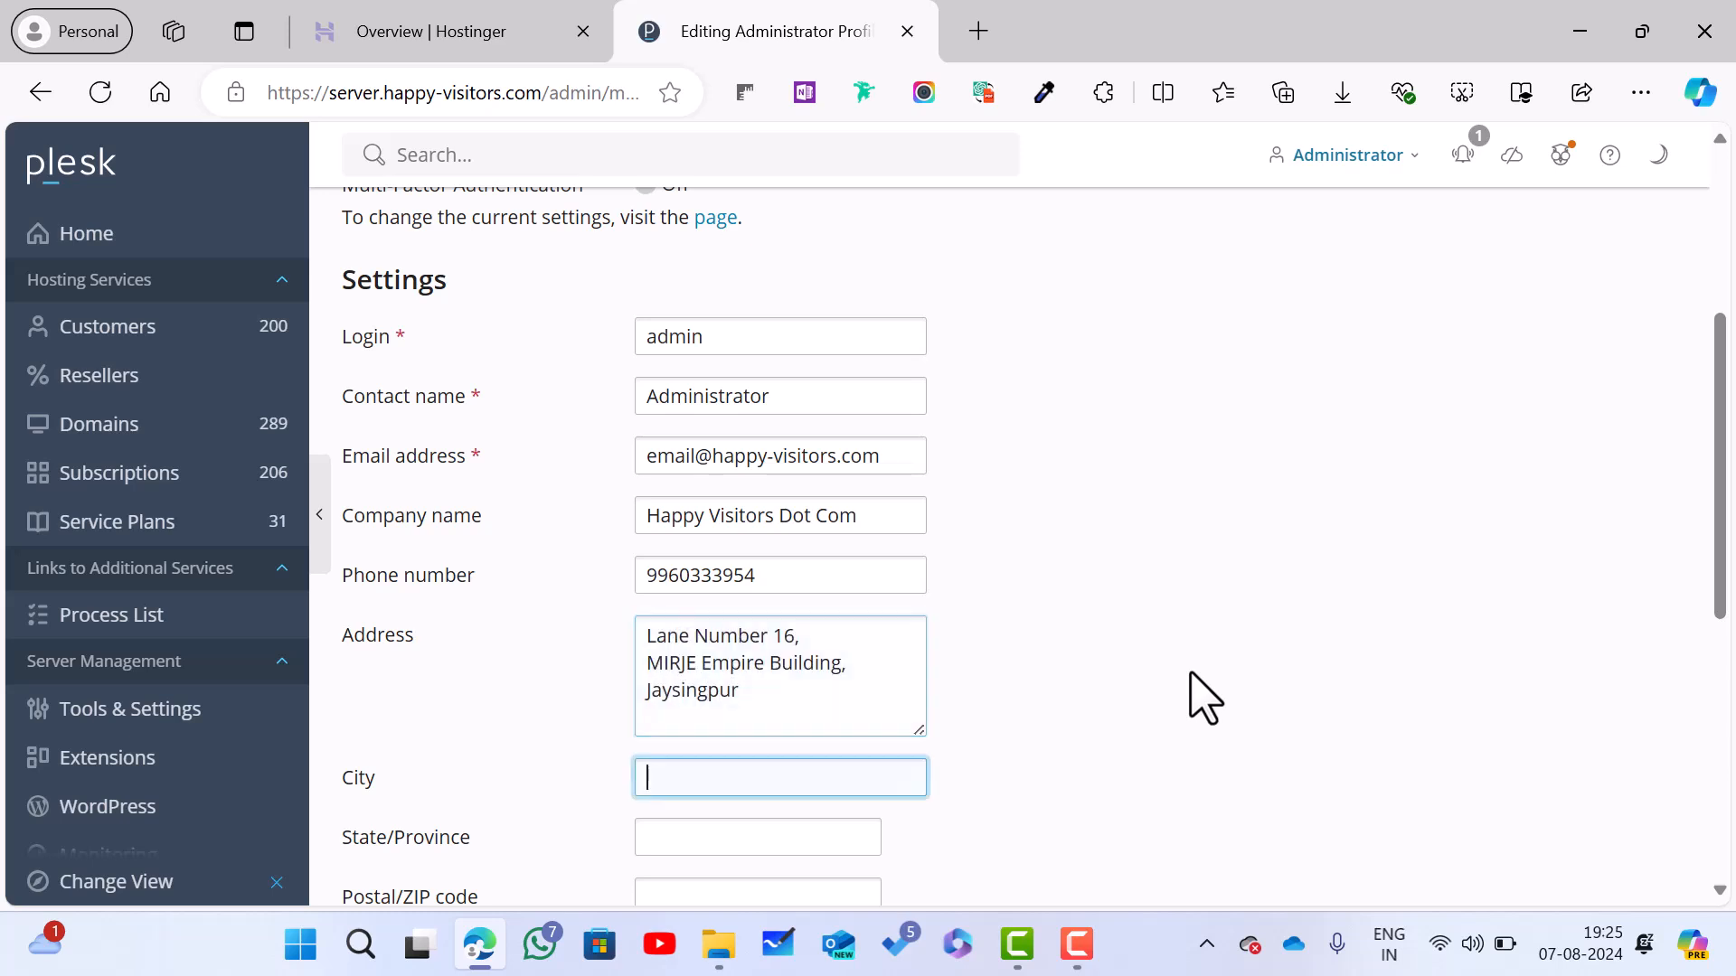
pyautogui.write('Jaysingpur')
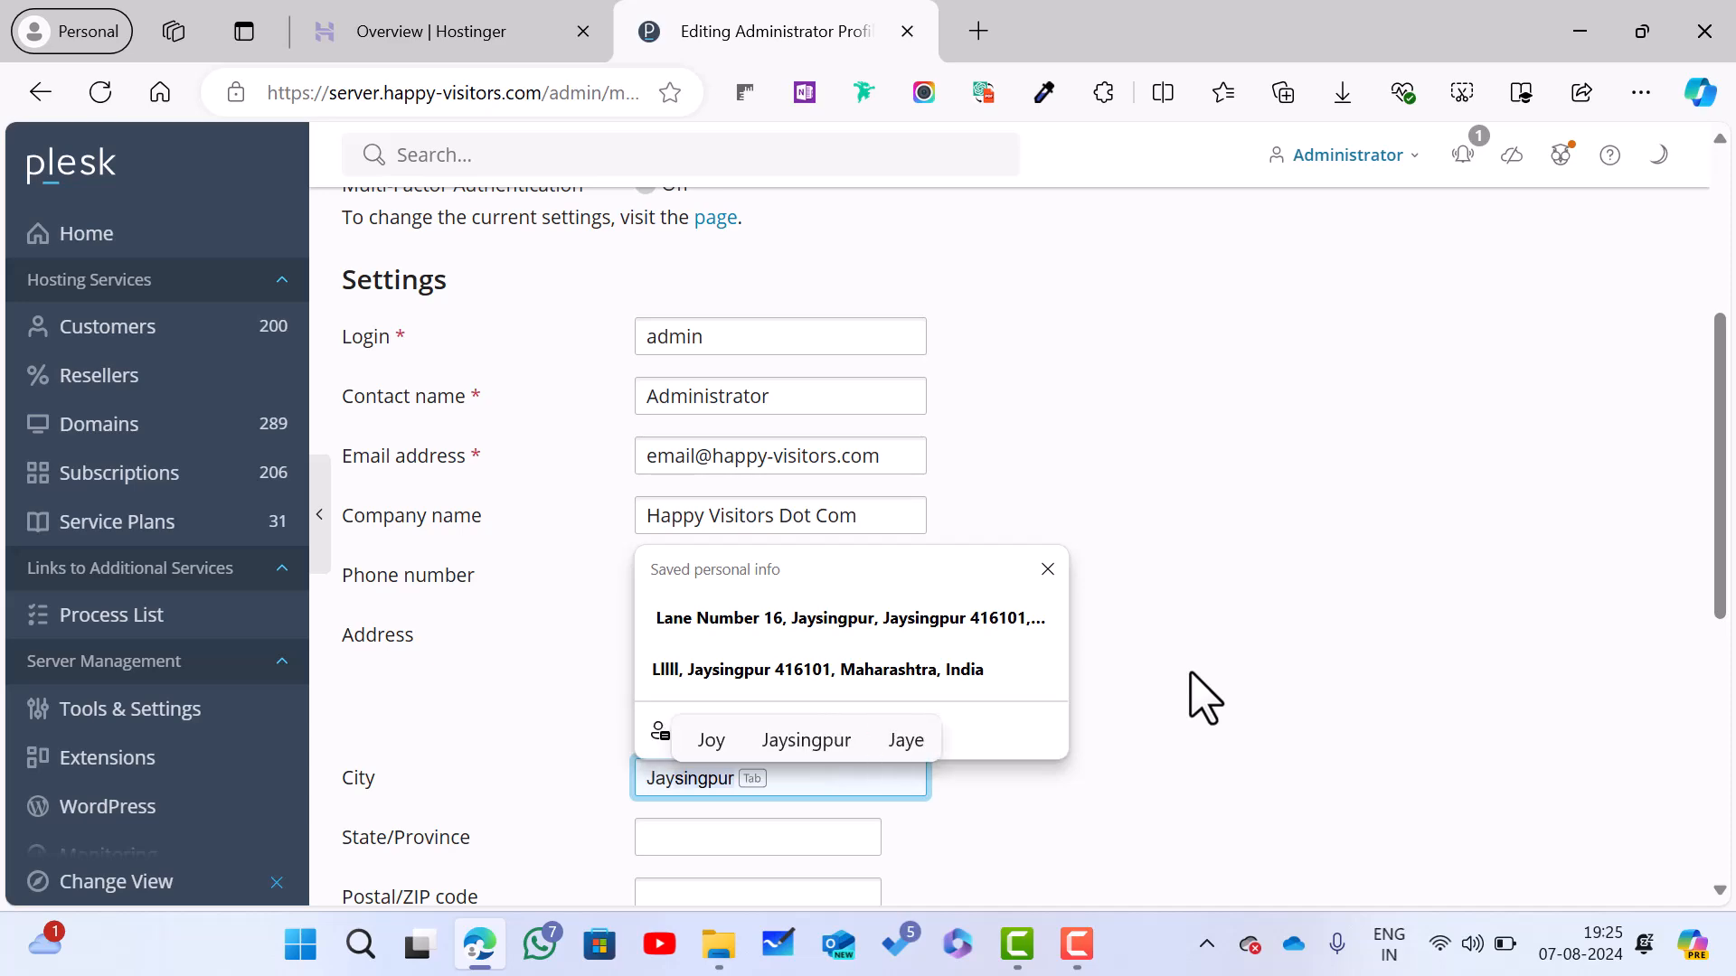
pyautogui.press('Tab')
pyautogui.write('Maharashtra')
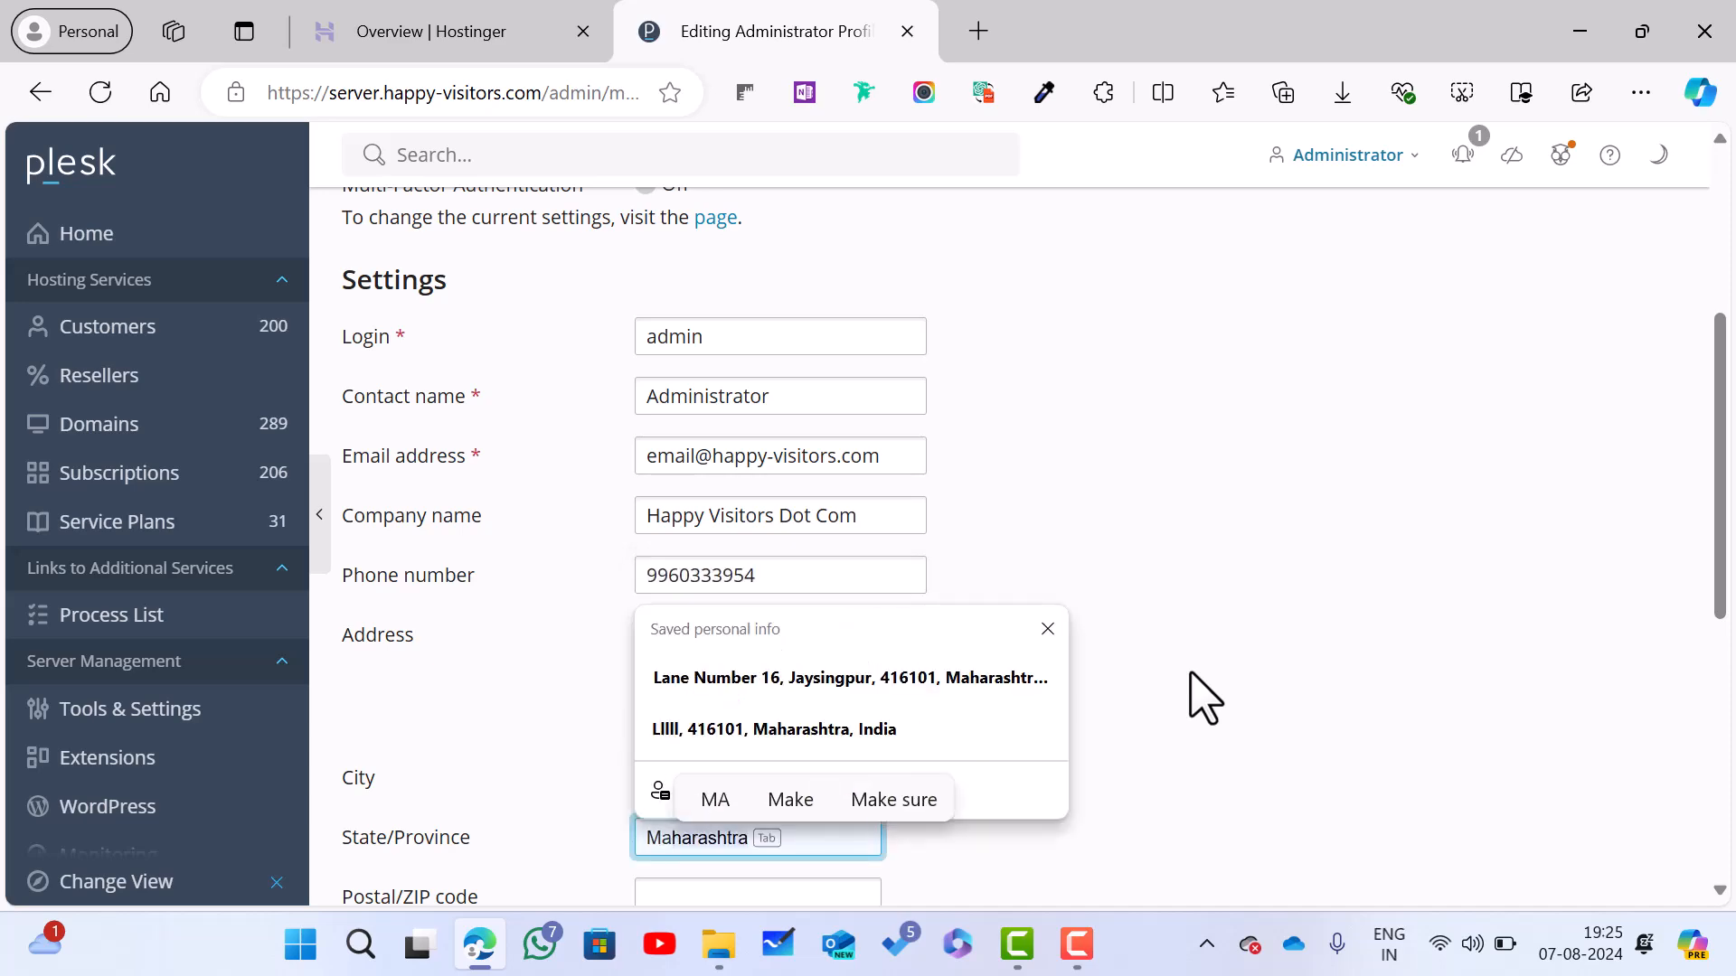
pyautogui.press('Tab')
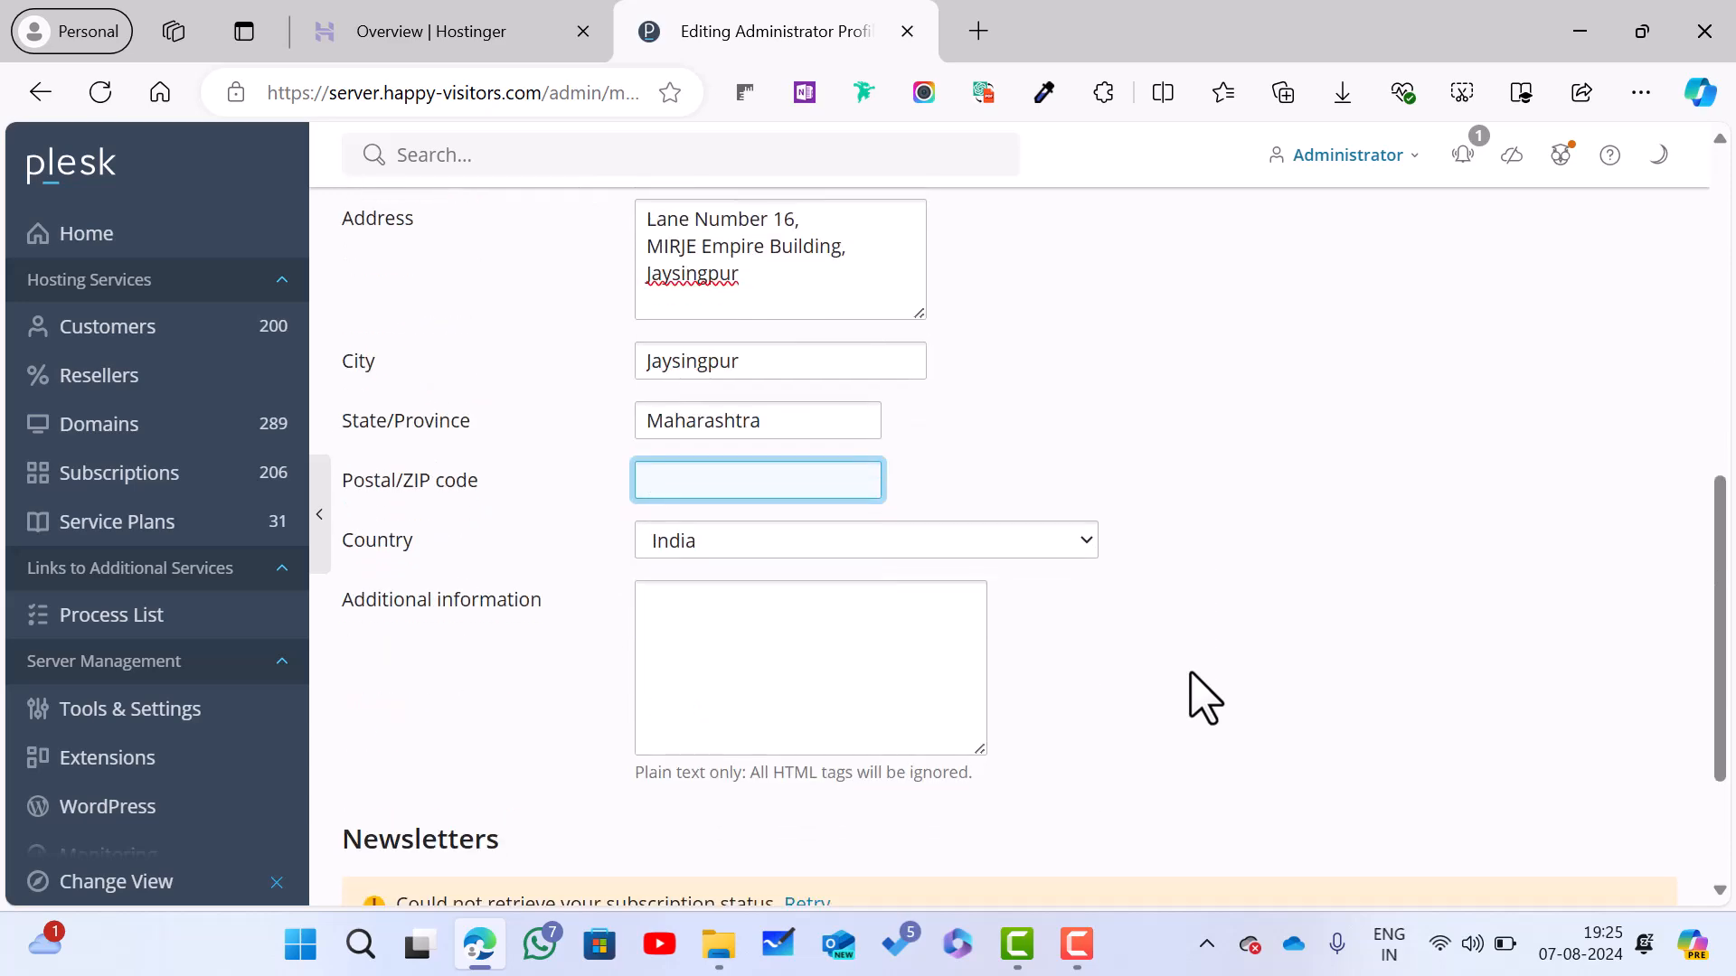
pyautogui.write('416')
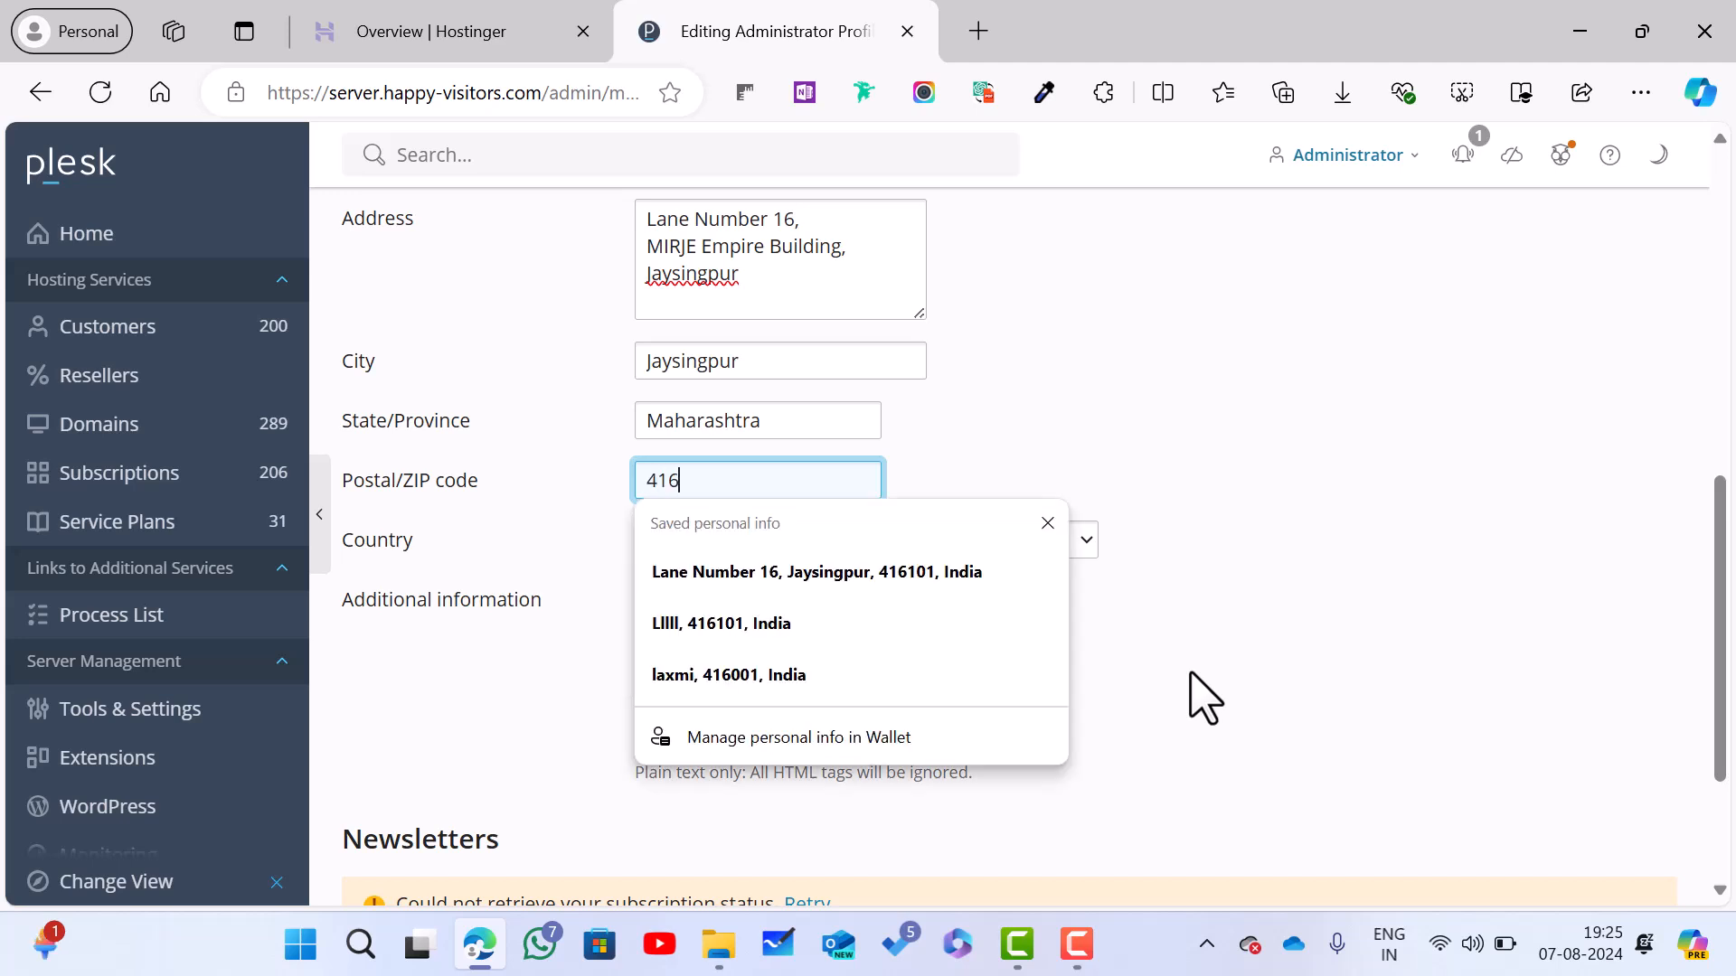
pyautogui.write('101')
pyautogui.press('Tab')
pyautogui.press('Tab')
# Step: Try saving the profile with Apply and OK, hit the 'cannot update your profile' error, then go to Tools & Settings
pyautogui.scroll(-3, 1190, 674)
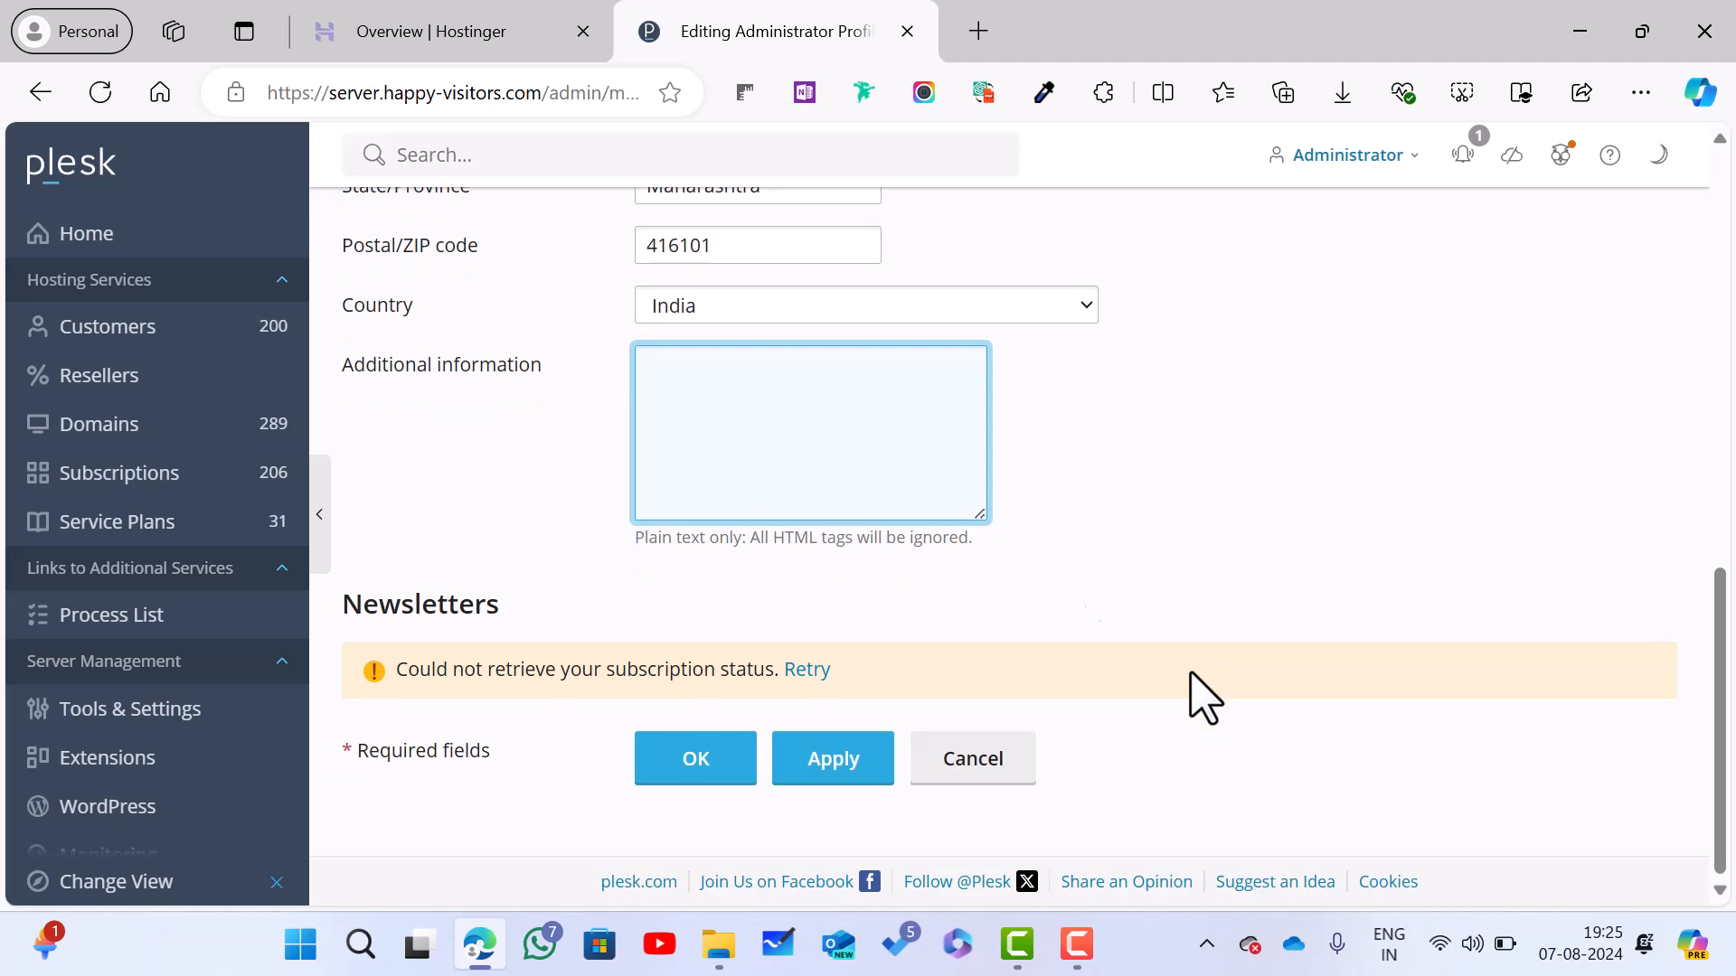
pyautogui.click(854, 793)
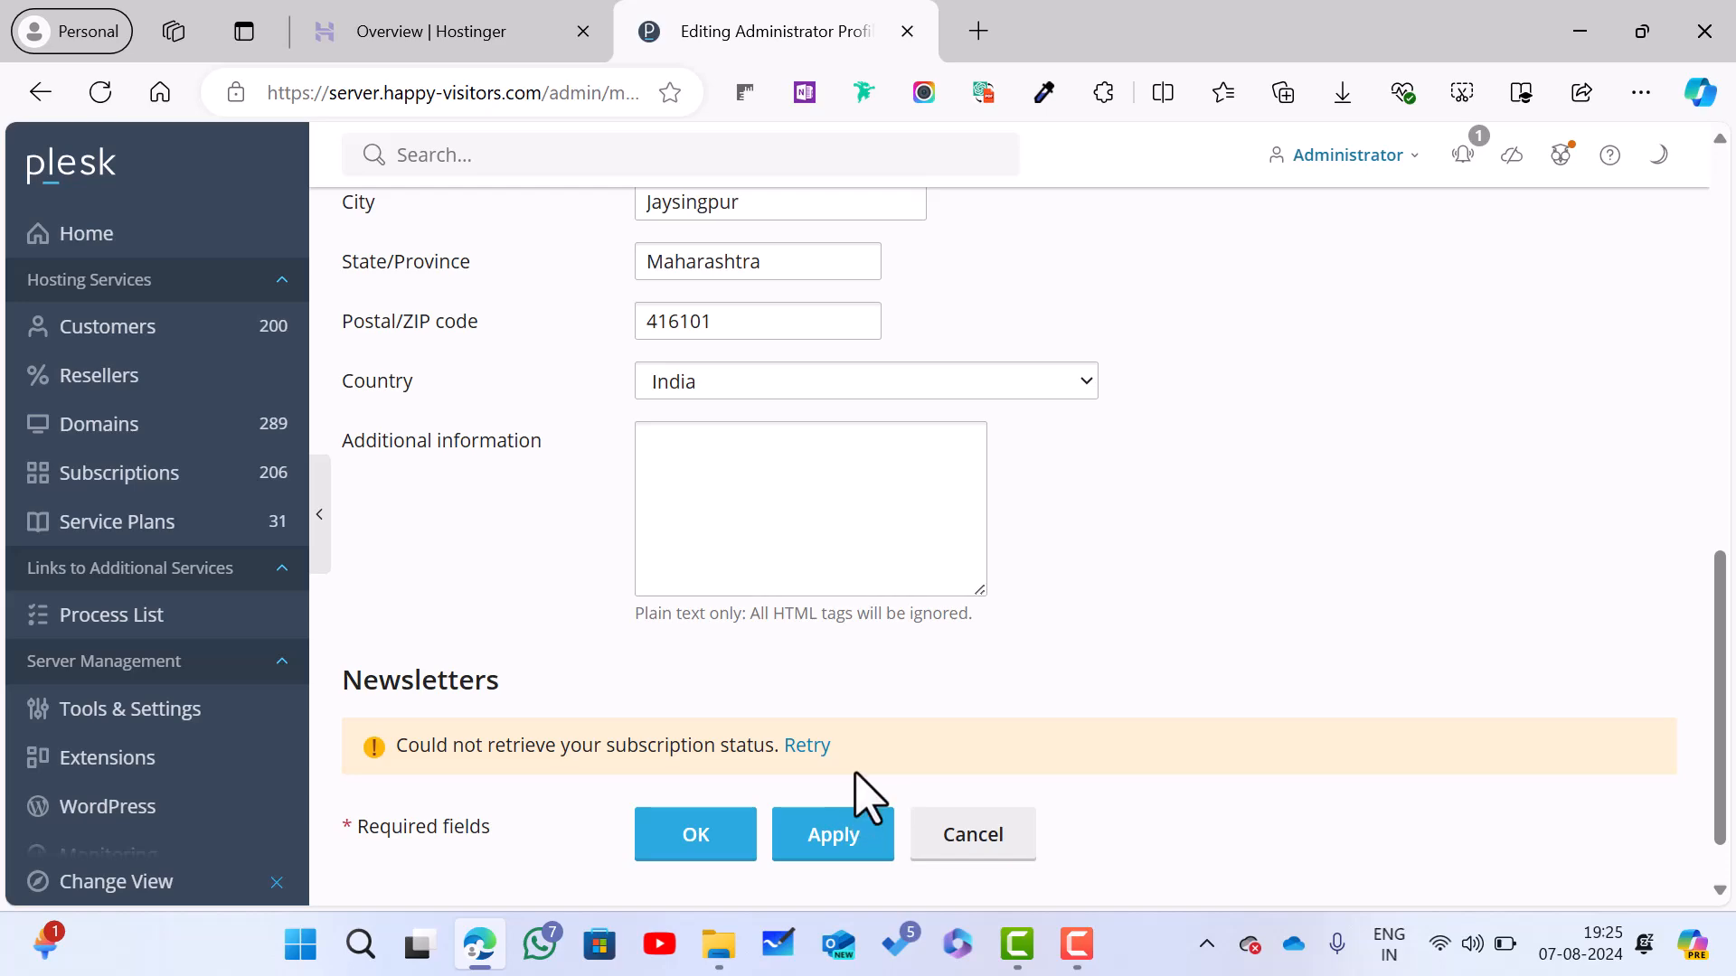
pyautogui.click(857, 796)
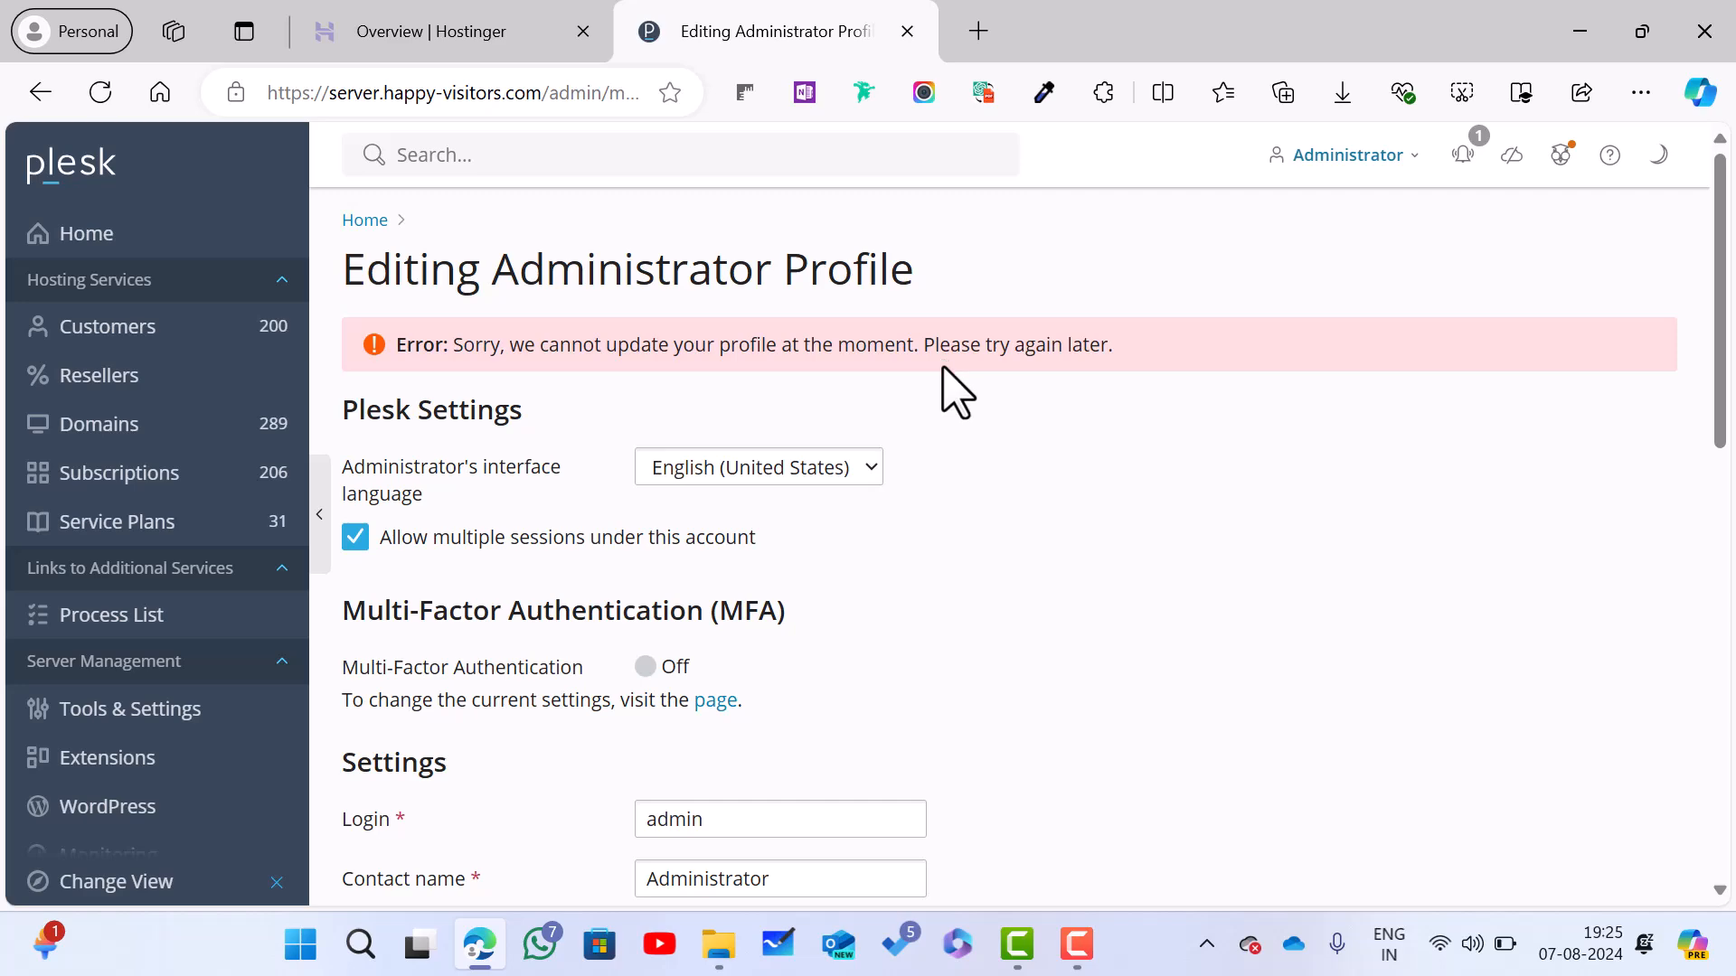
pyautogui.scroll(-1, 940, 360)
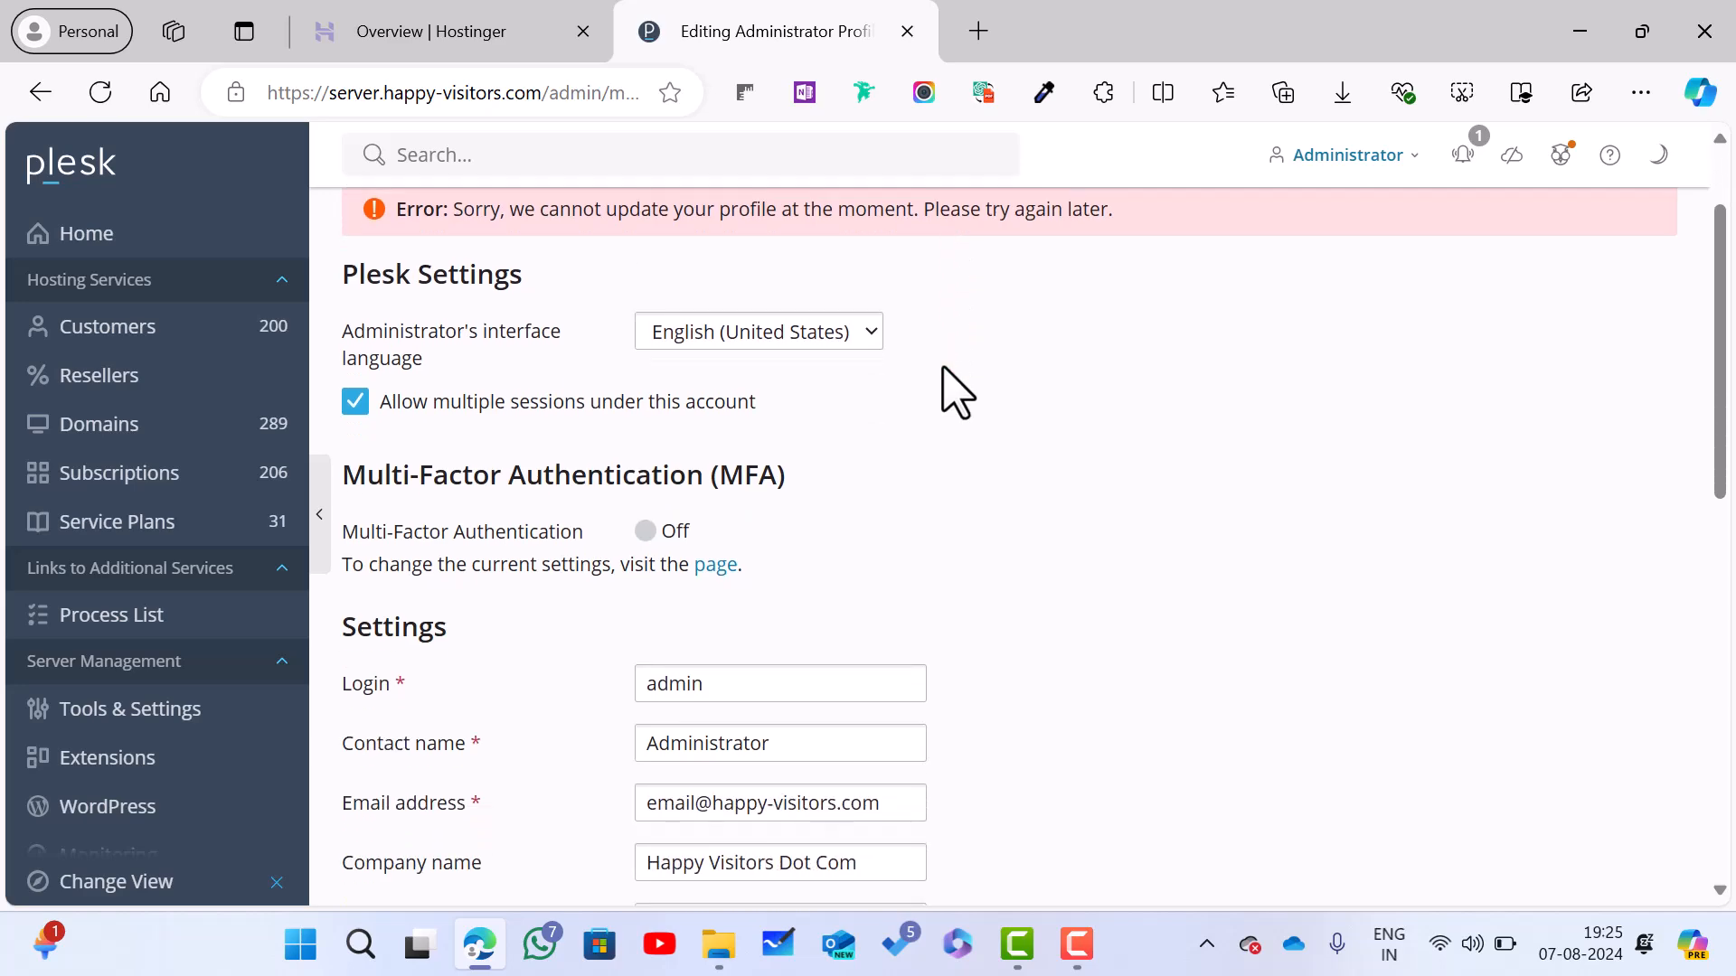
pyautogui.scroll(-10, 943, 369)
pyautogui.click(733, 762)
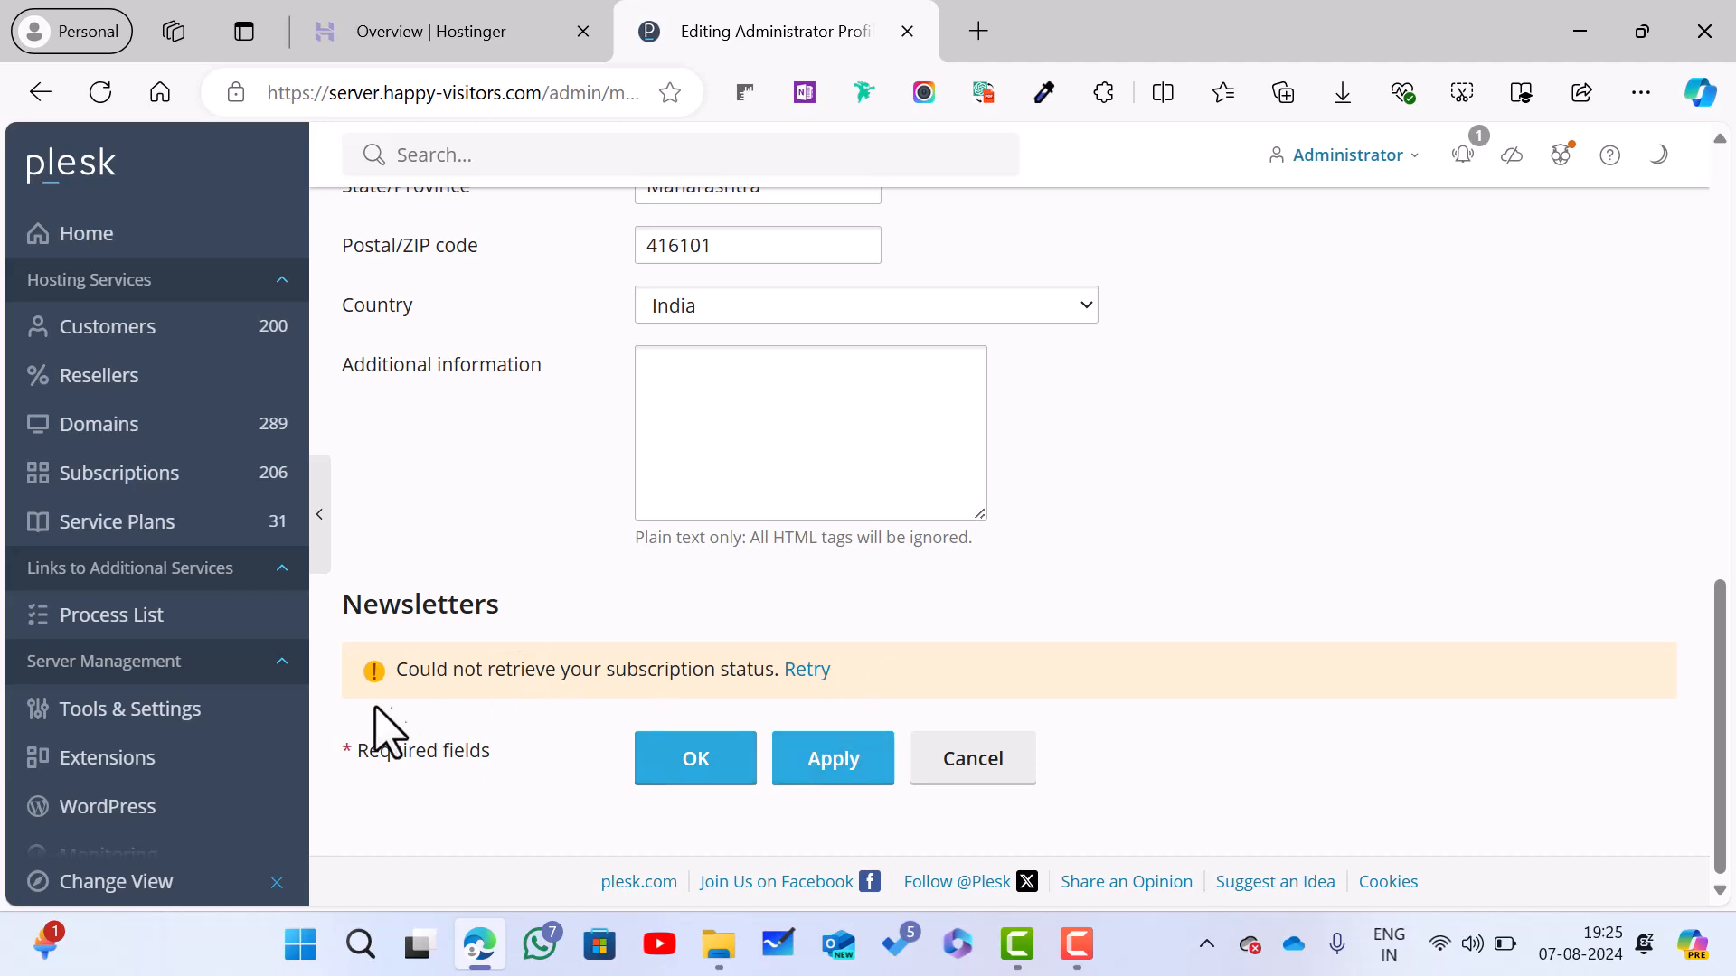
pyautogui.click(232, 718)
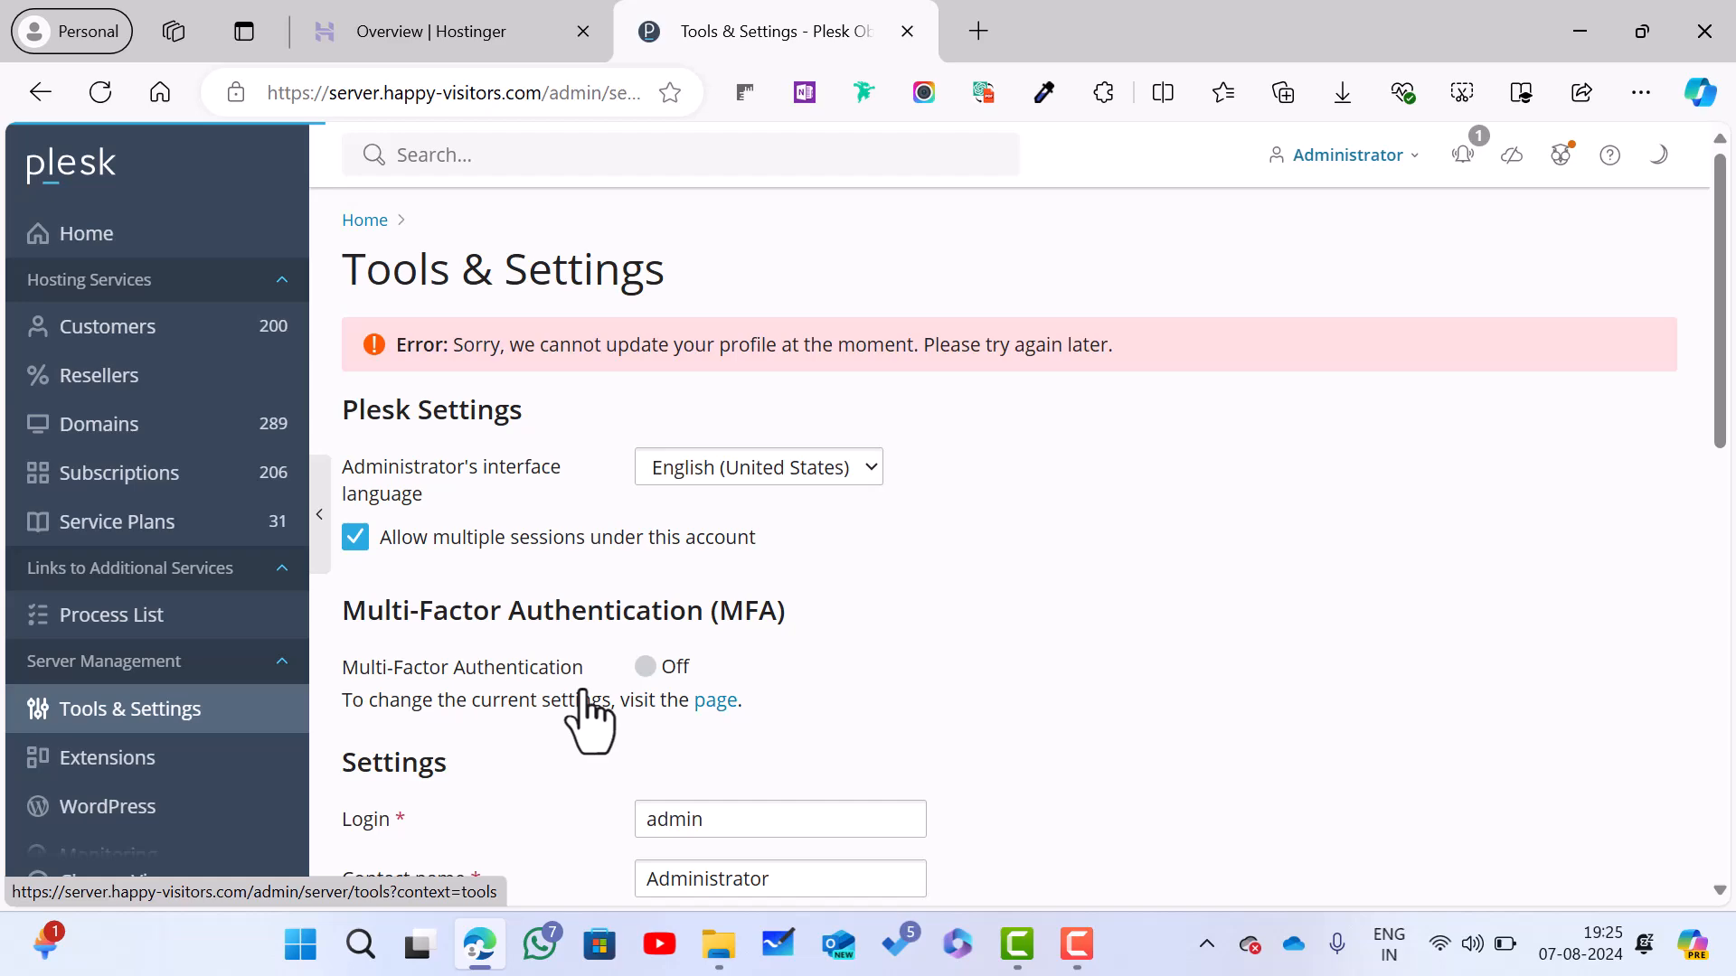
# Step: Open Server Settings from the Tools & Settings overview
pyautogui.scroll(-4, 583, 714)
pyautogui.scroll(-2, 594, 714)
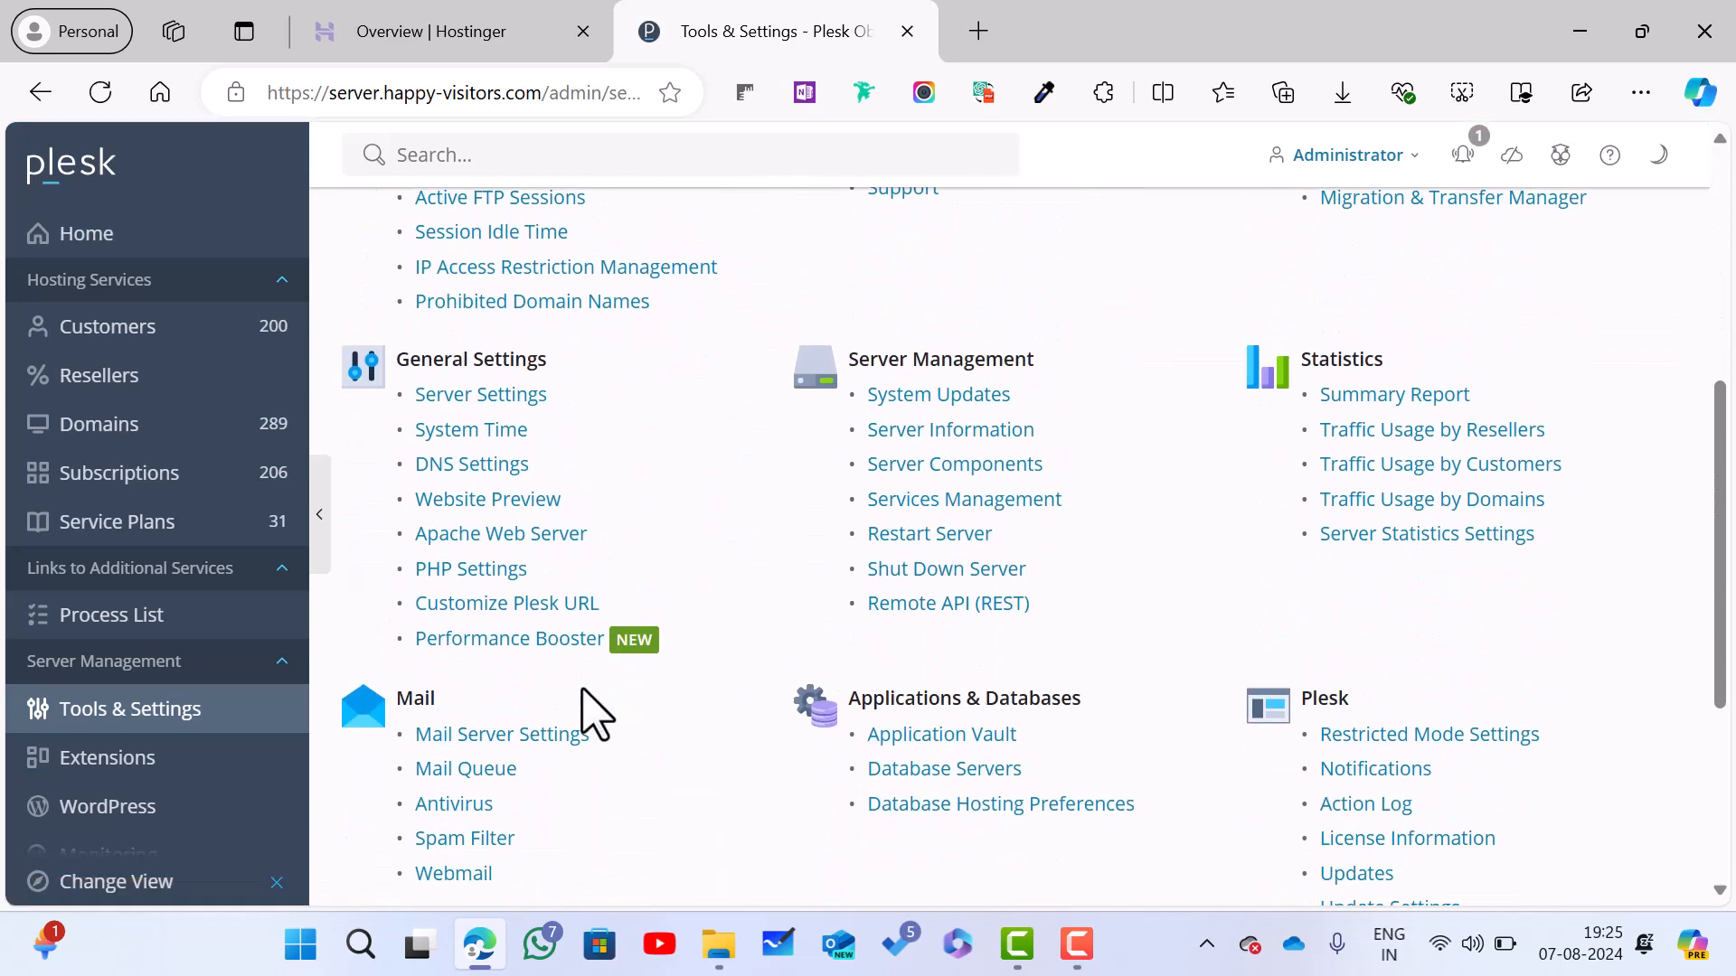
pyautogui.click(485, 397)
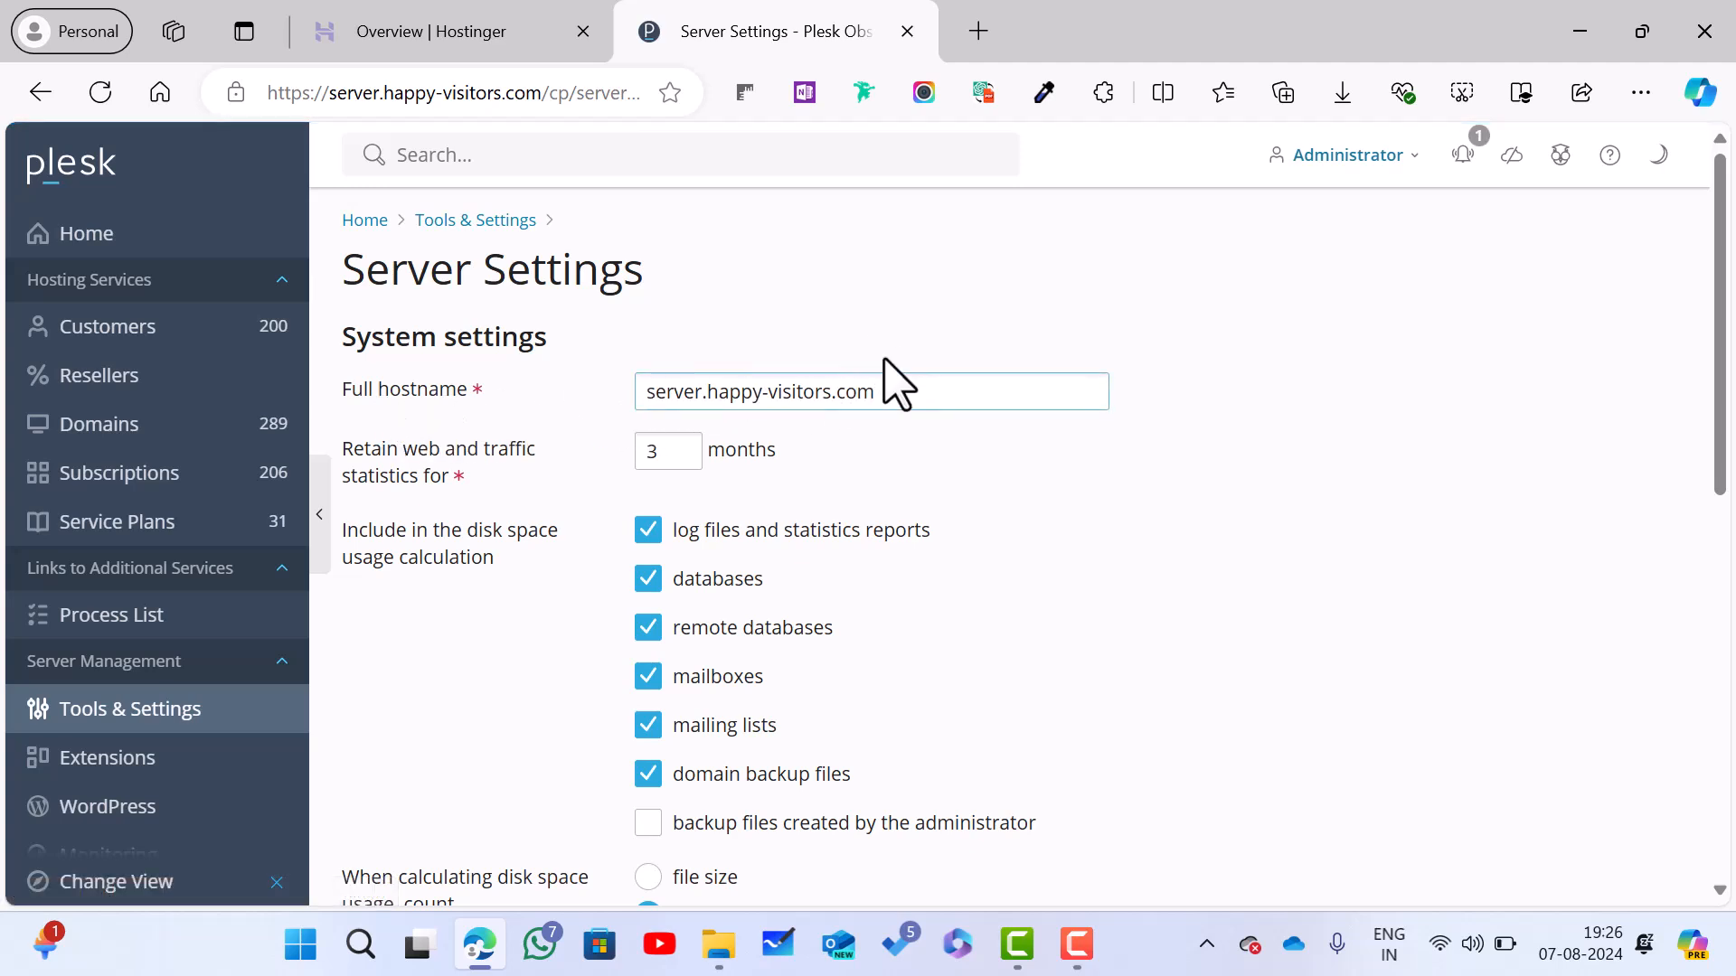
# Step: Check the full hostname server.happy-visitors.com without changing it, then return to Tools & Settings
pyautogui.scroll(-2, 899, 380)
pyautogui.click(652, 269)
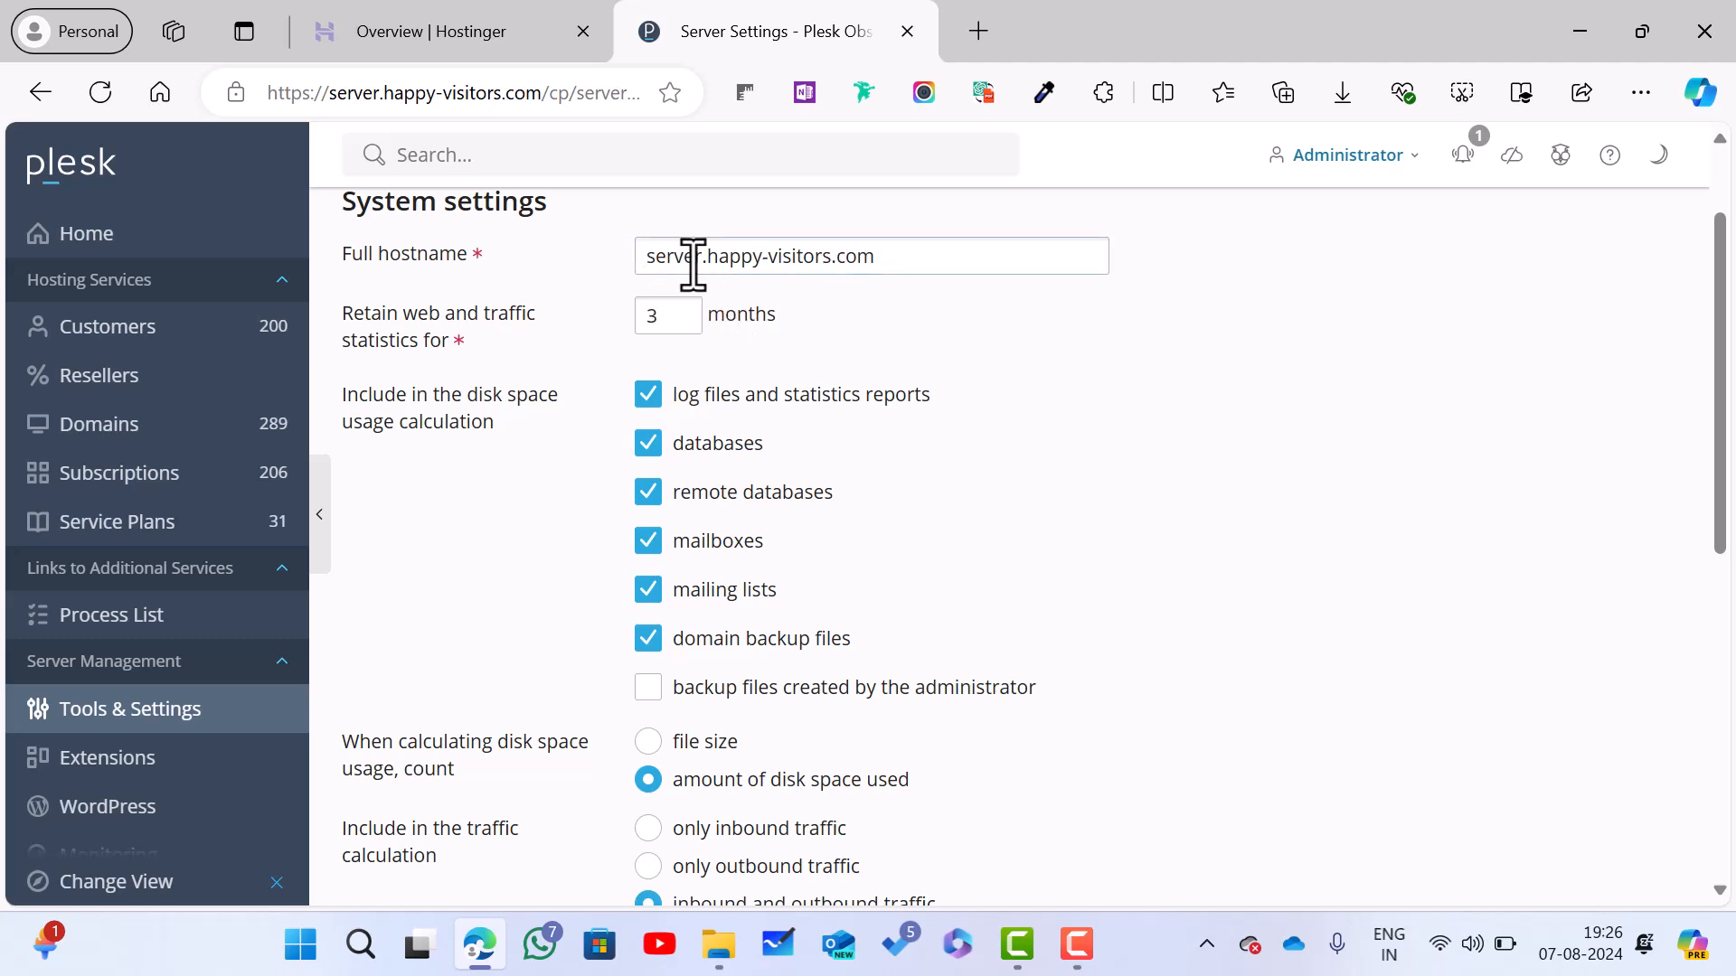
pyautogui.click(656, 262)
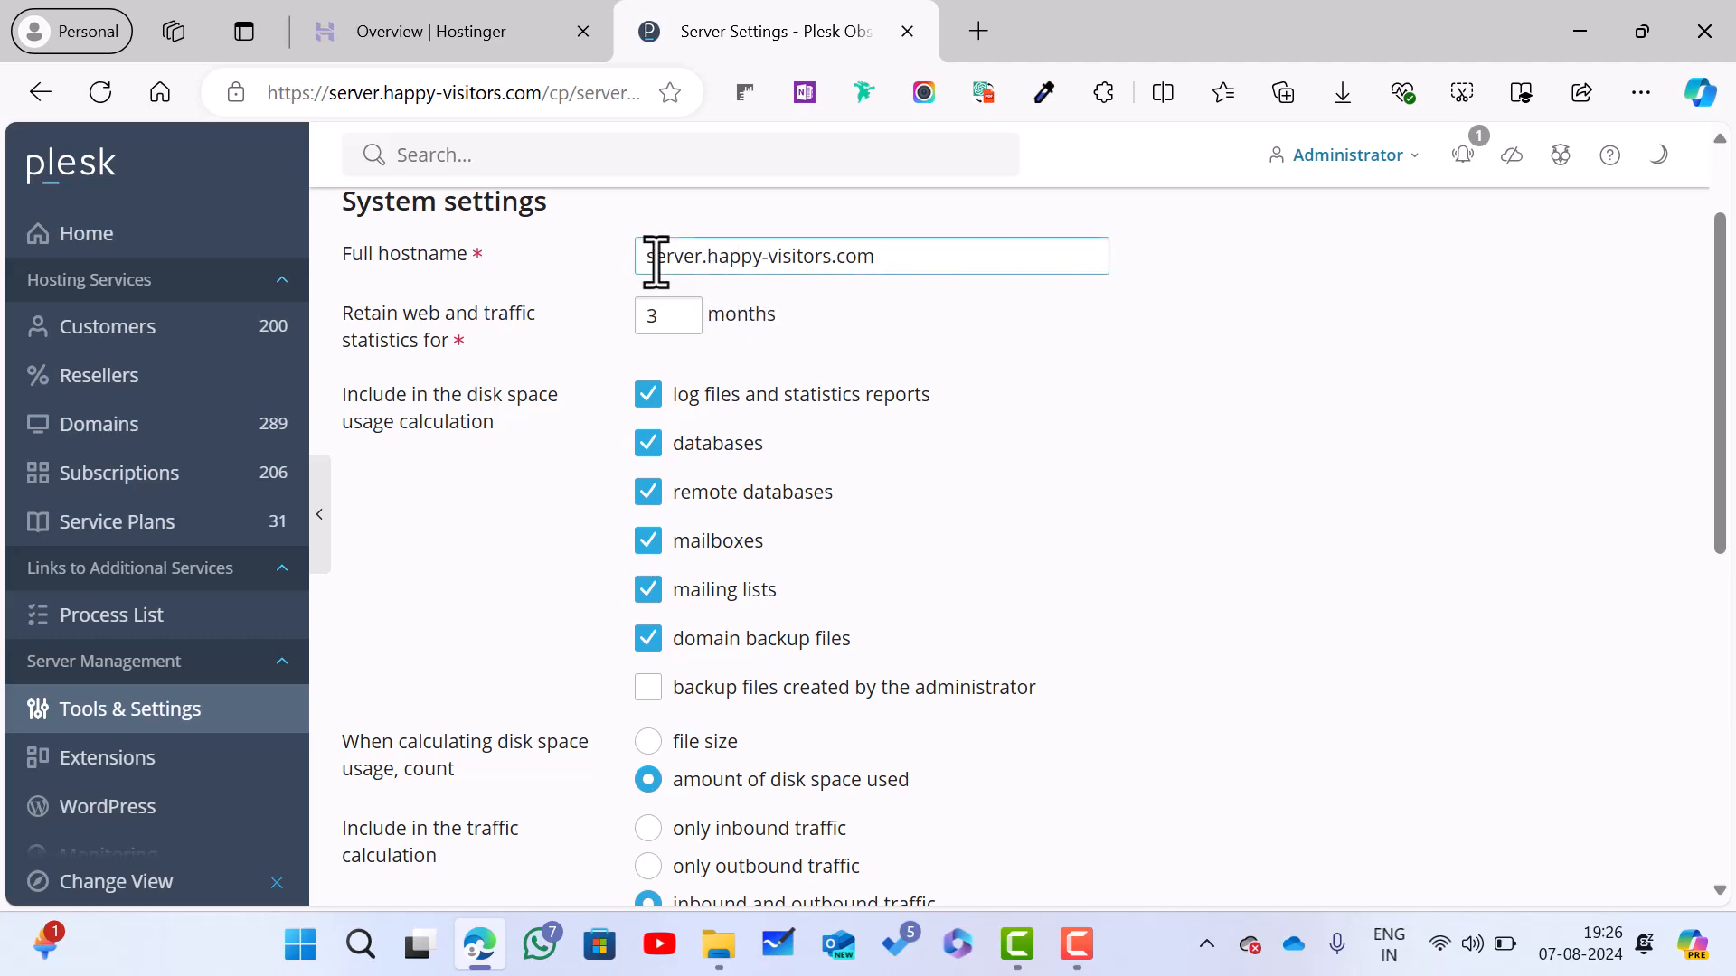
pyautogui.moveTo(895, 263); pyautogui.dragTo(643, 276)
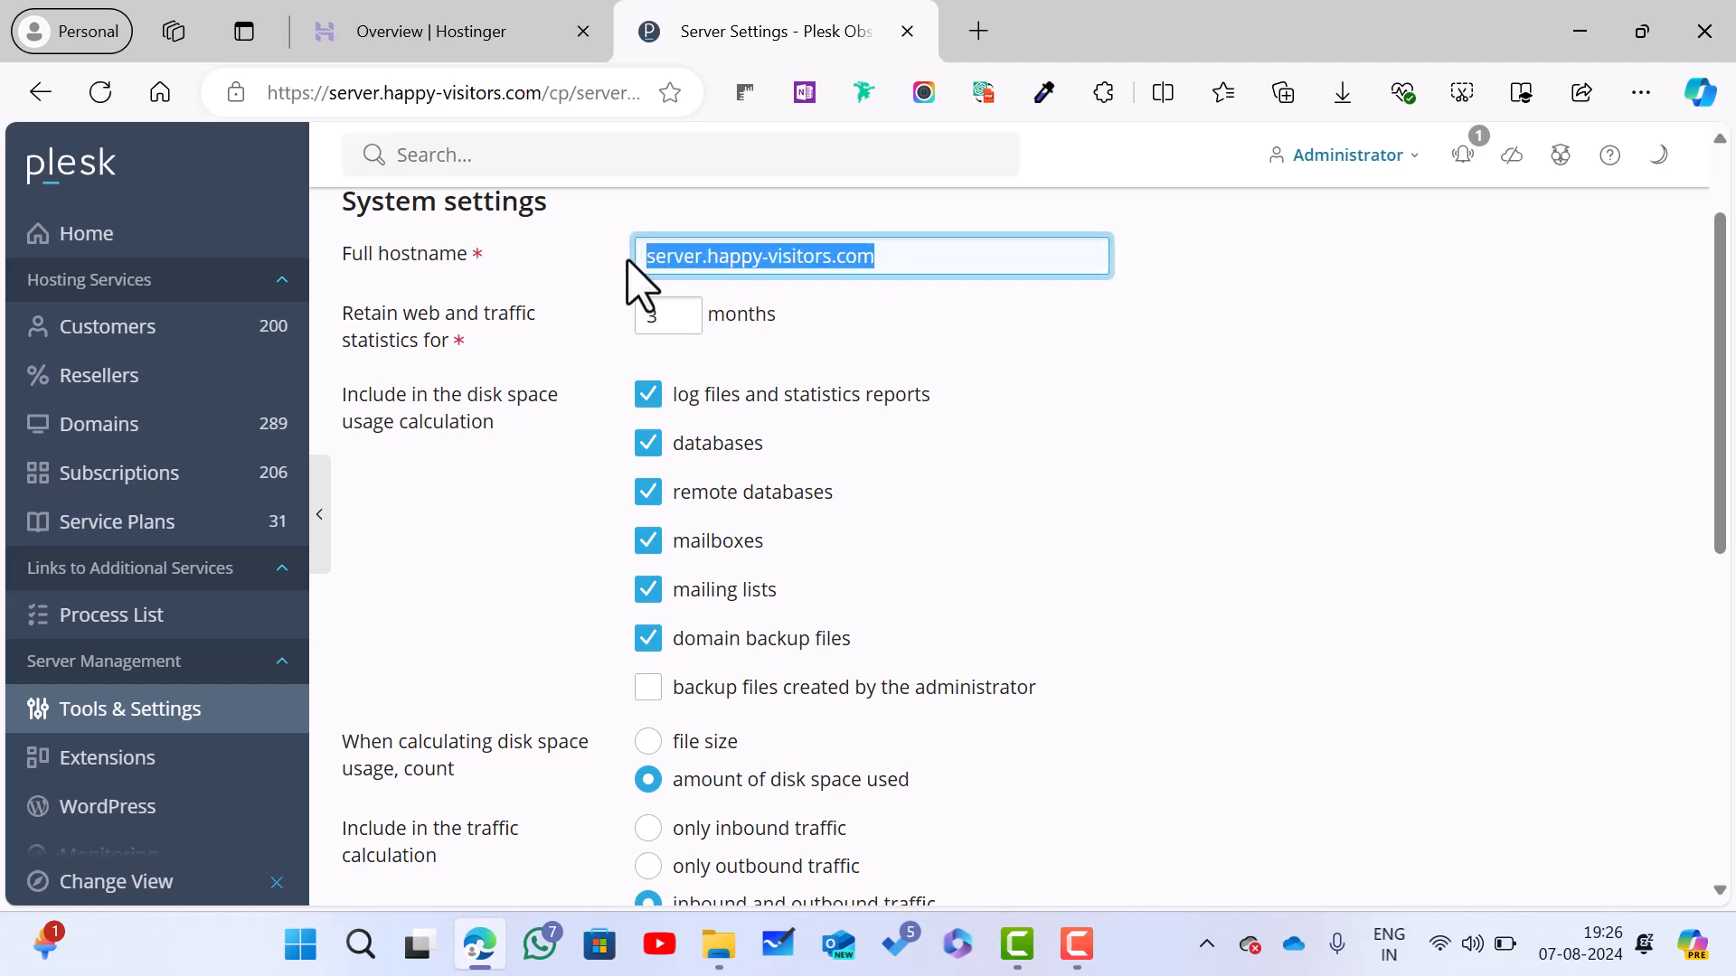
pyautogui.click(538, 273)
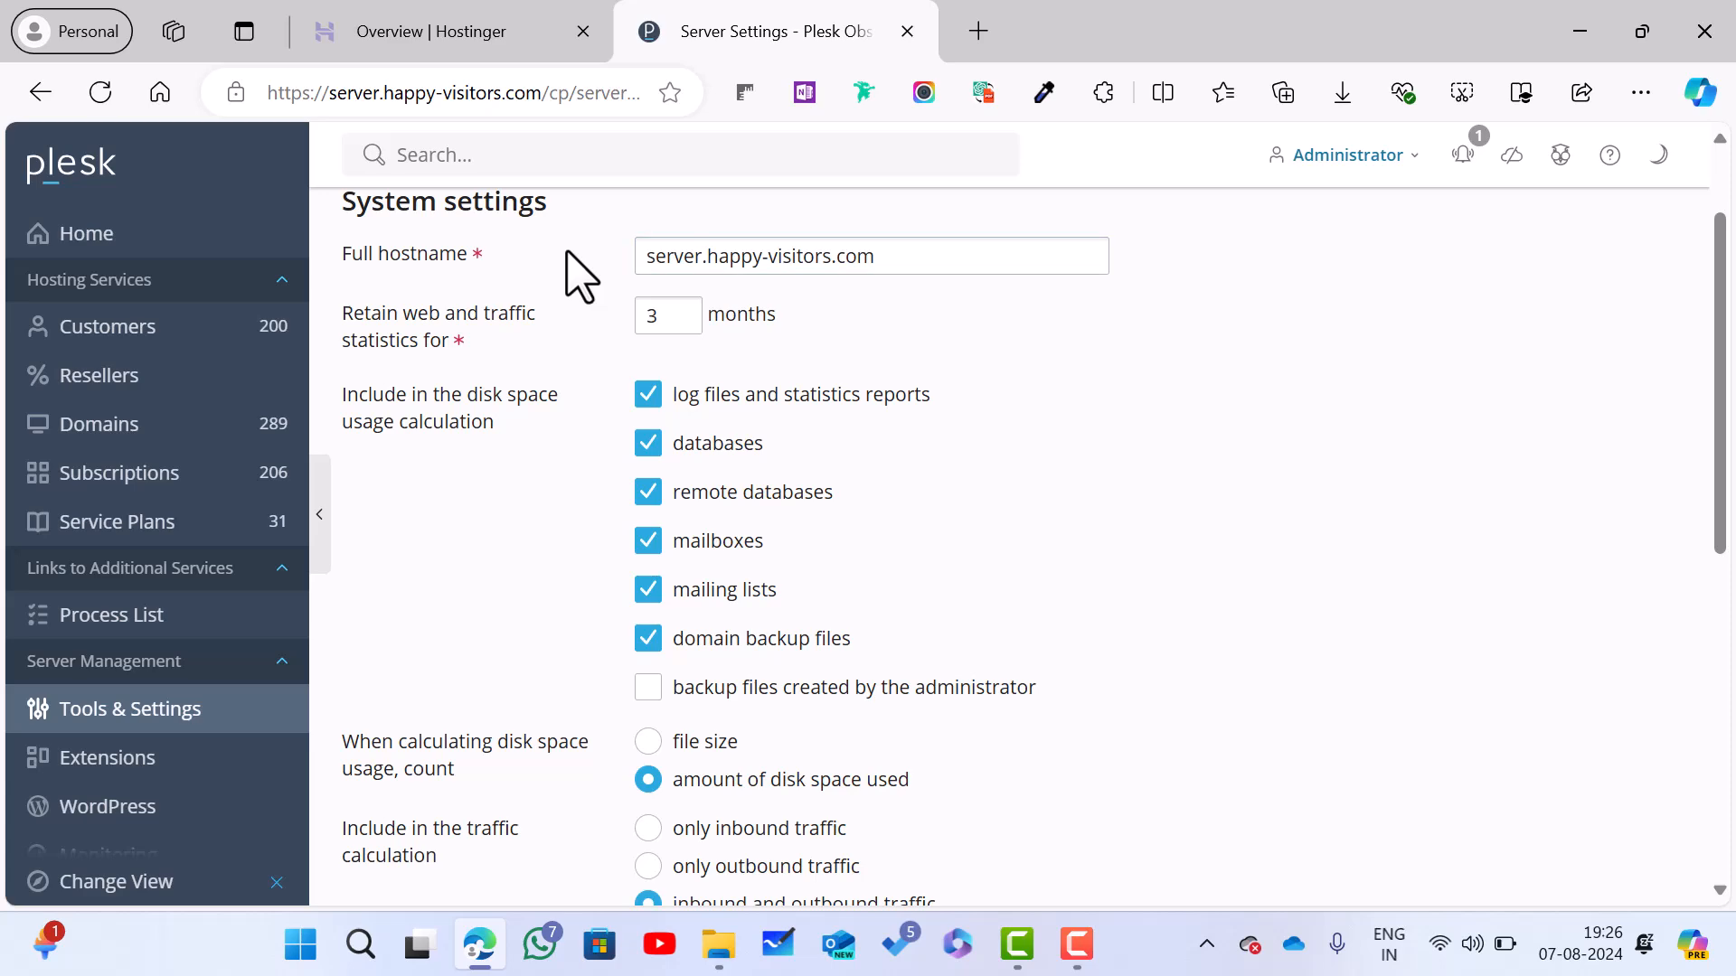
pyautogui.scroll(-8, 581, 276)
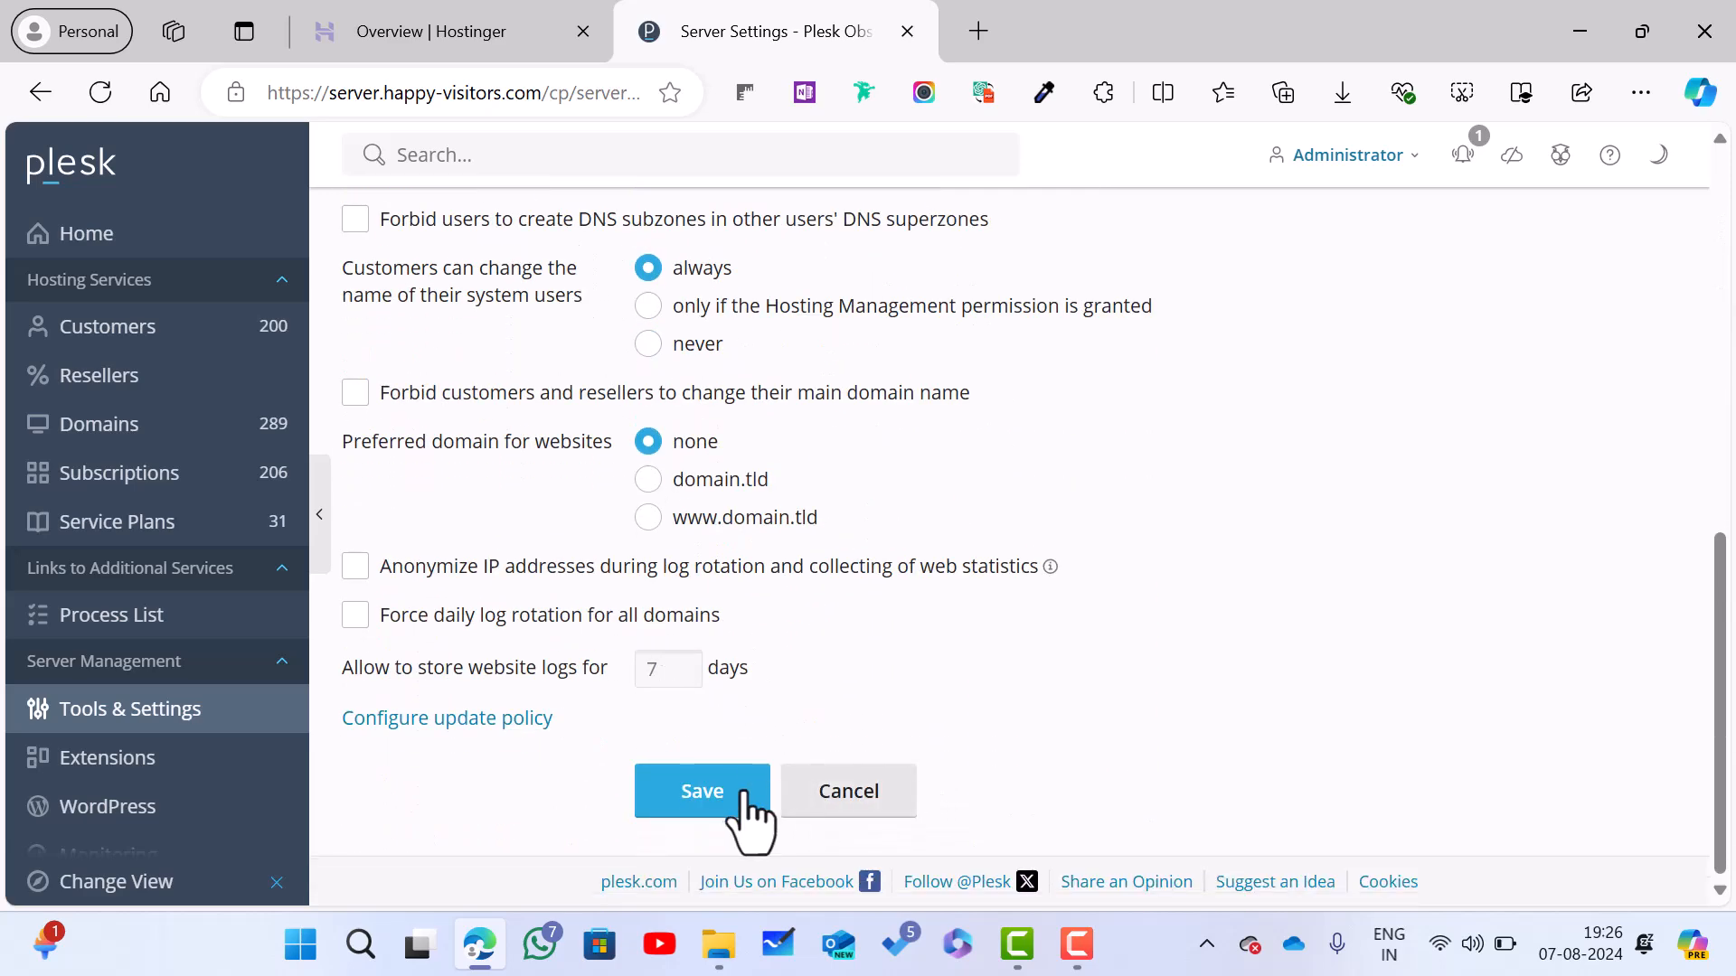
pyautogui.scroll(10, 897, 794)
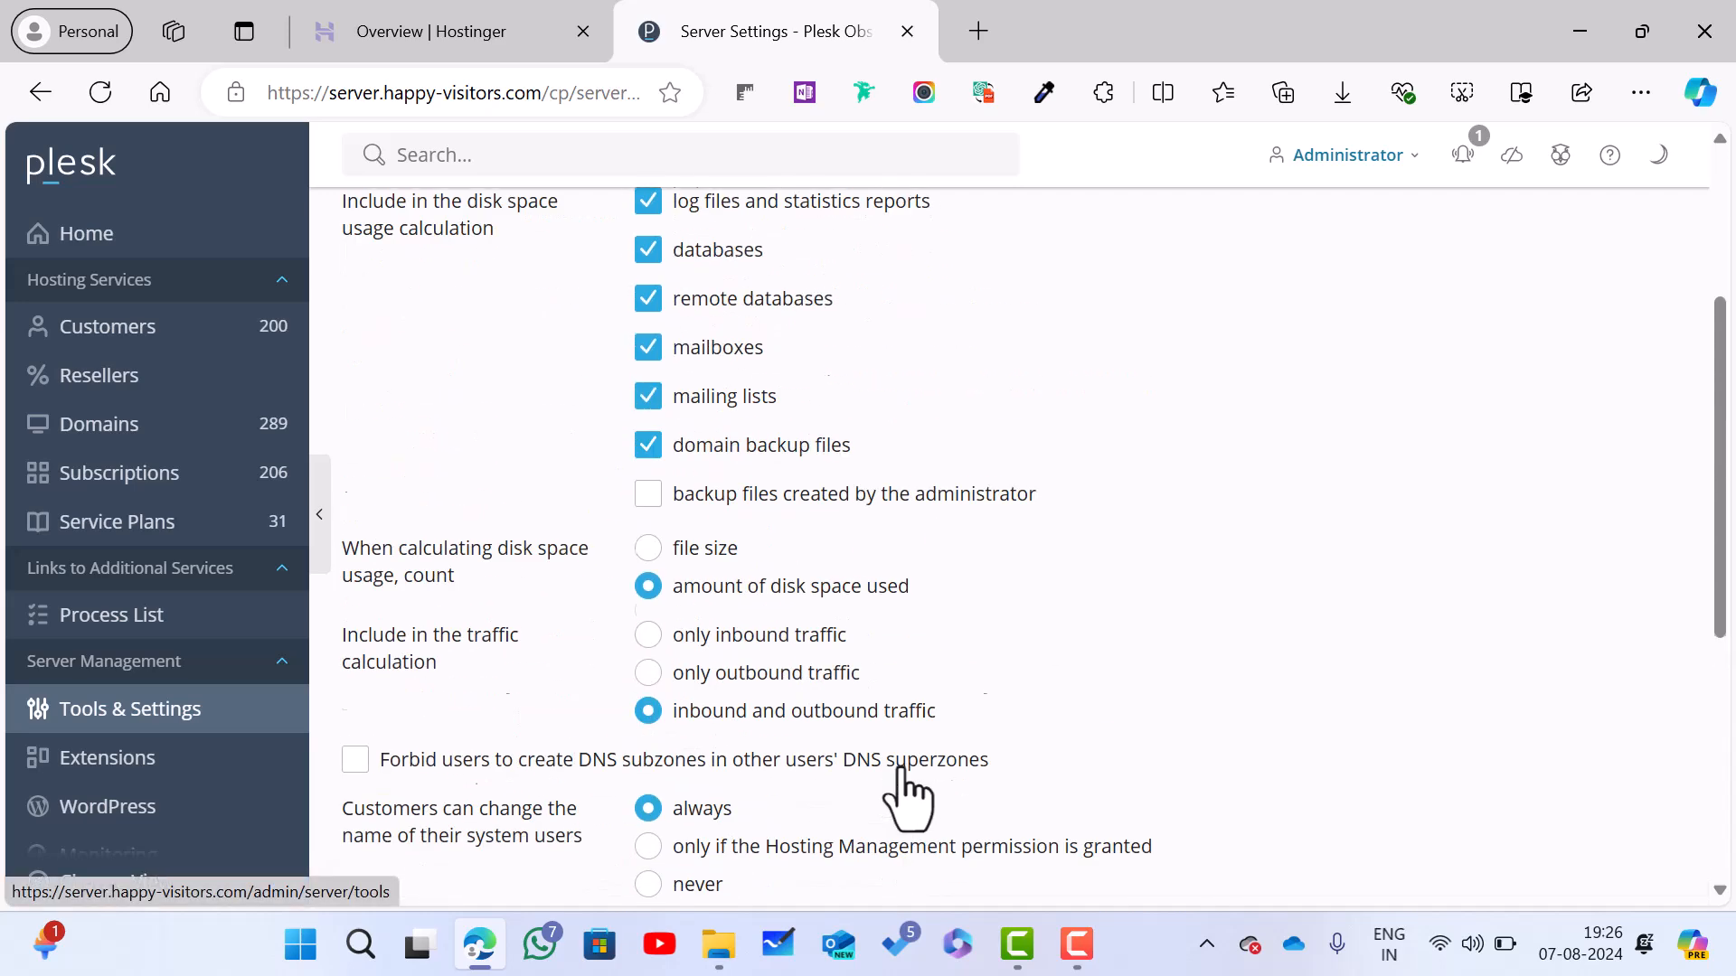
pyautogui.click(221, 731)
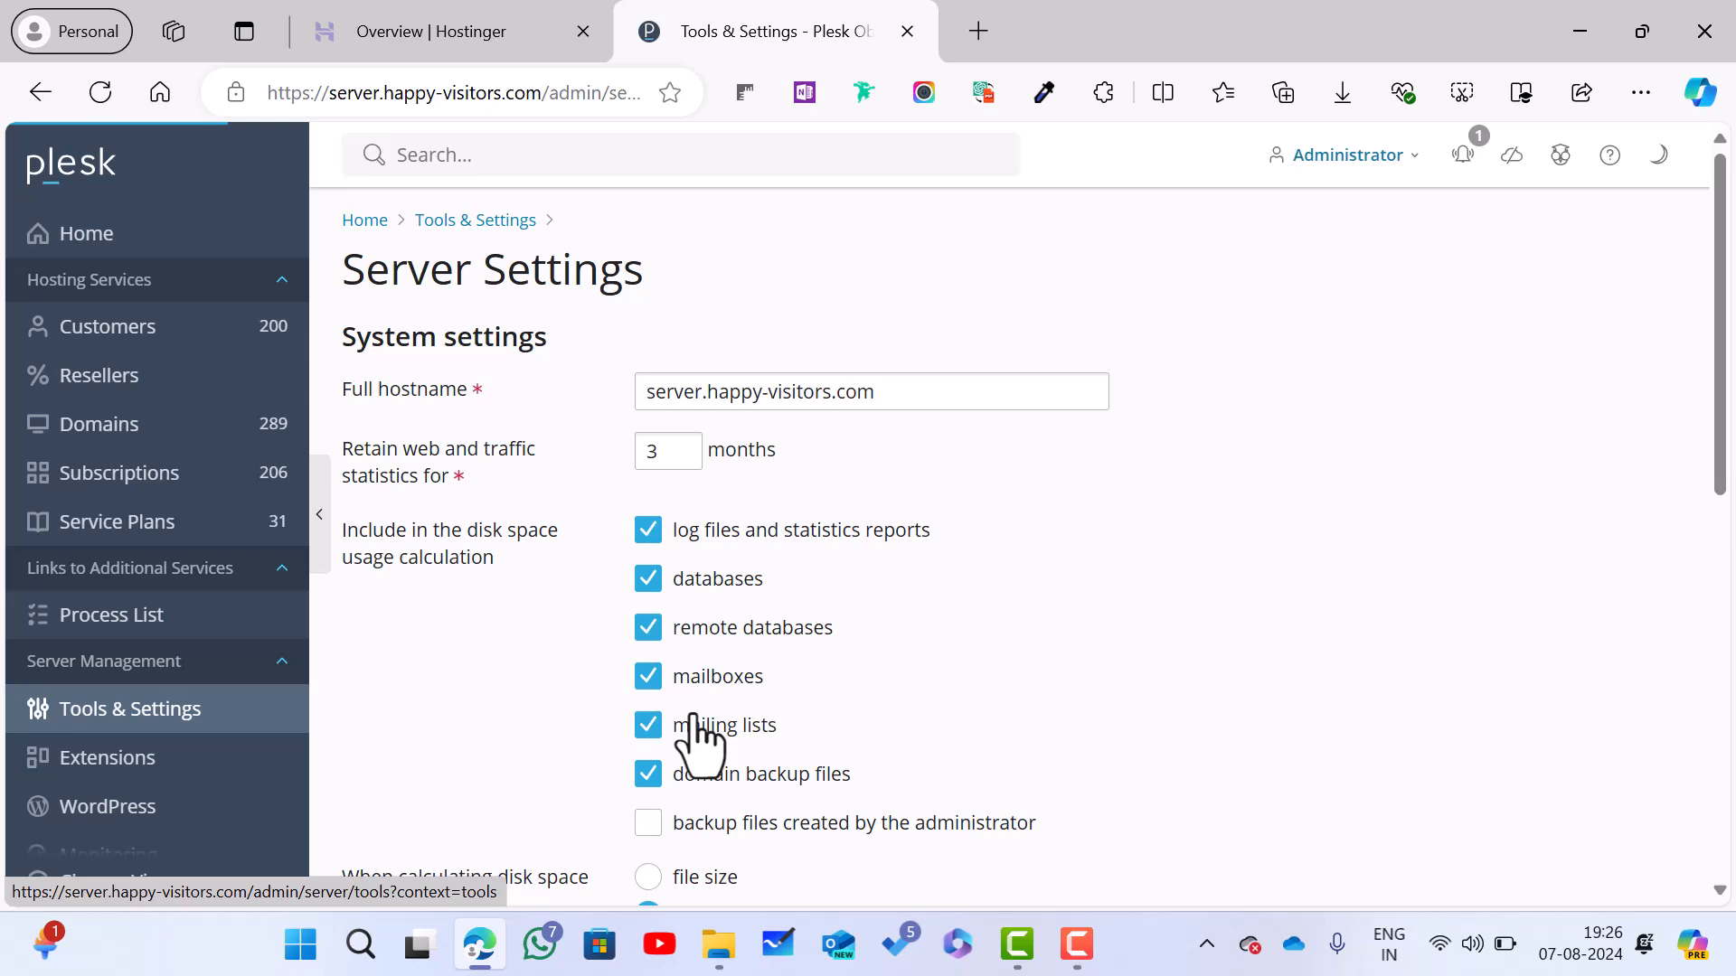
# Step: Leave System Date and Time (Asia/Kolkata zone) for Tools & Settings, scrolling to General Settings and Server Management
pyautogui.scroll(-5, 697, 735)
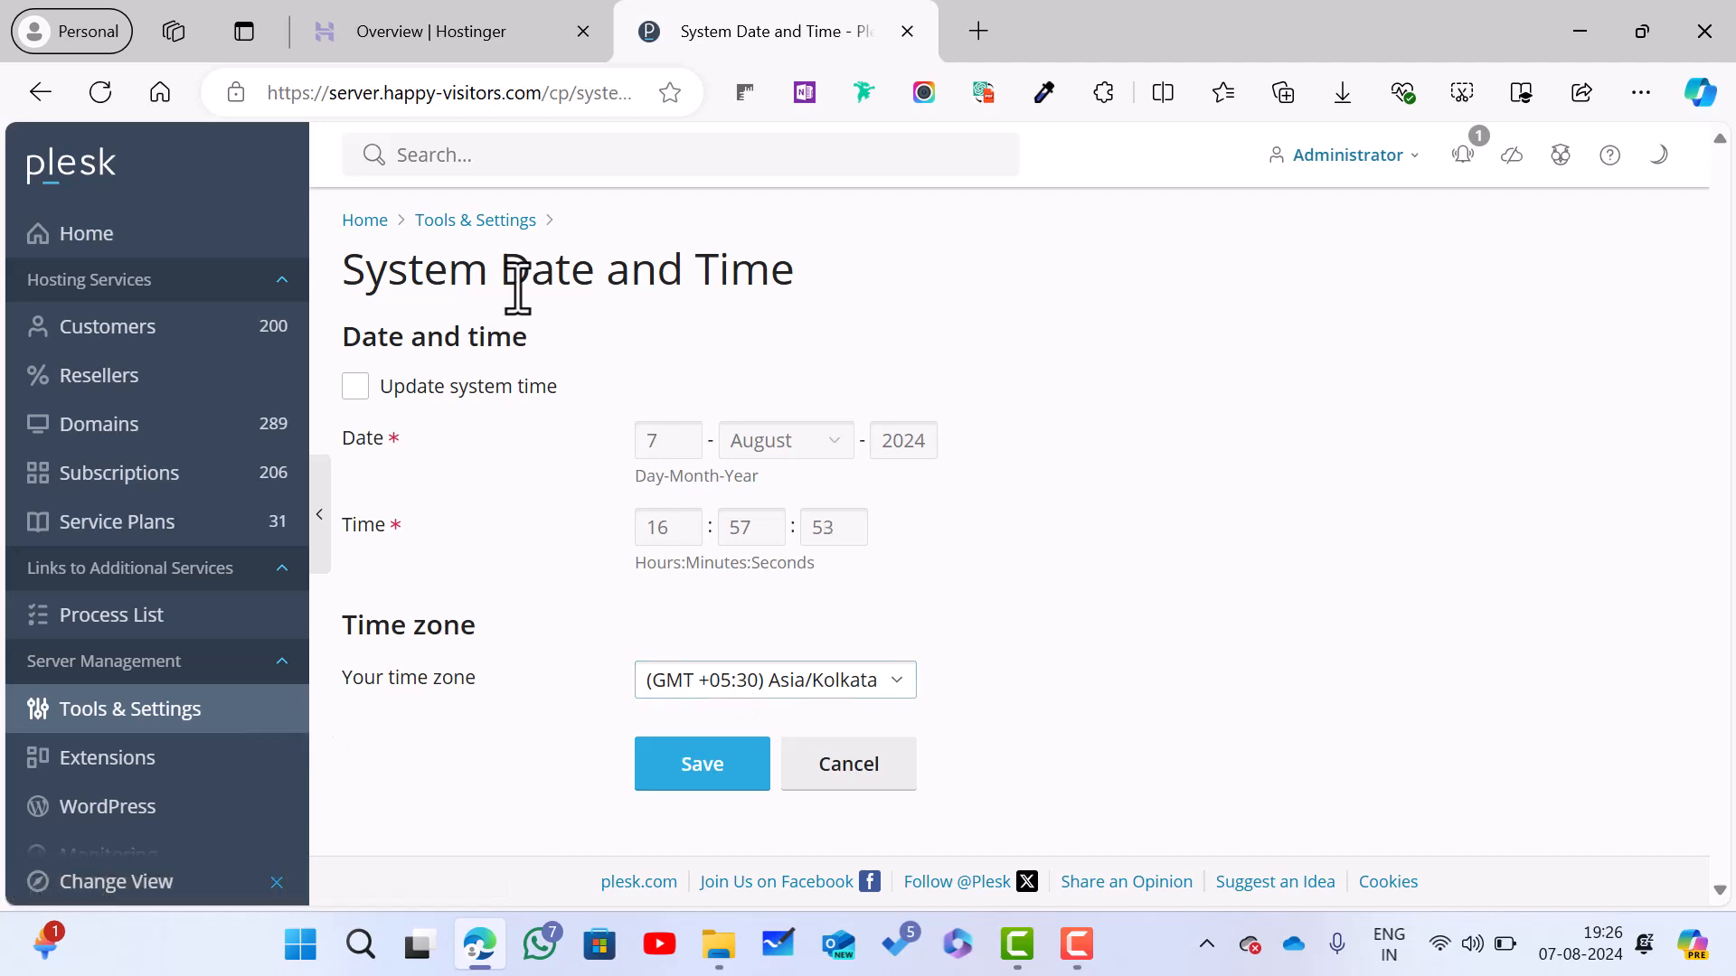
pyautogui.click(507, 220)
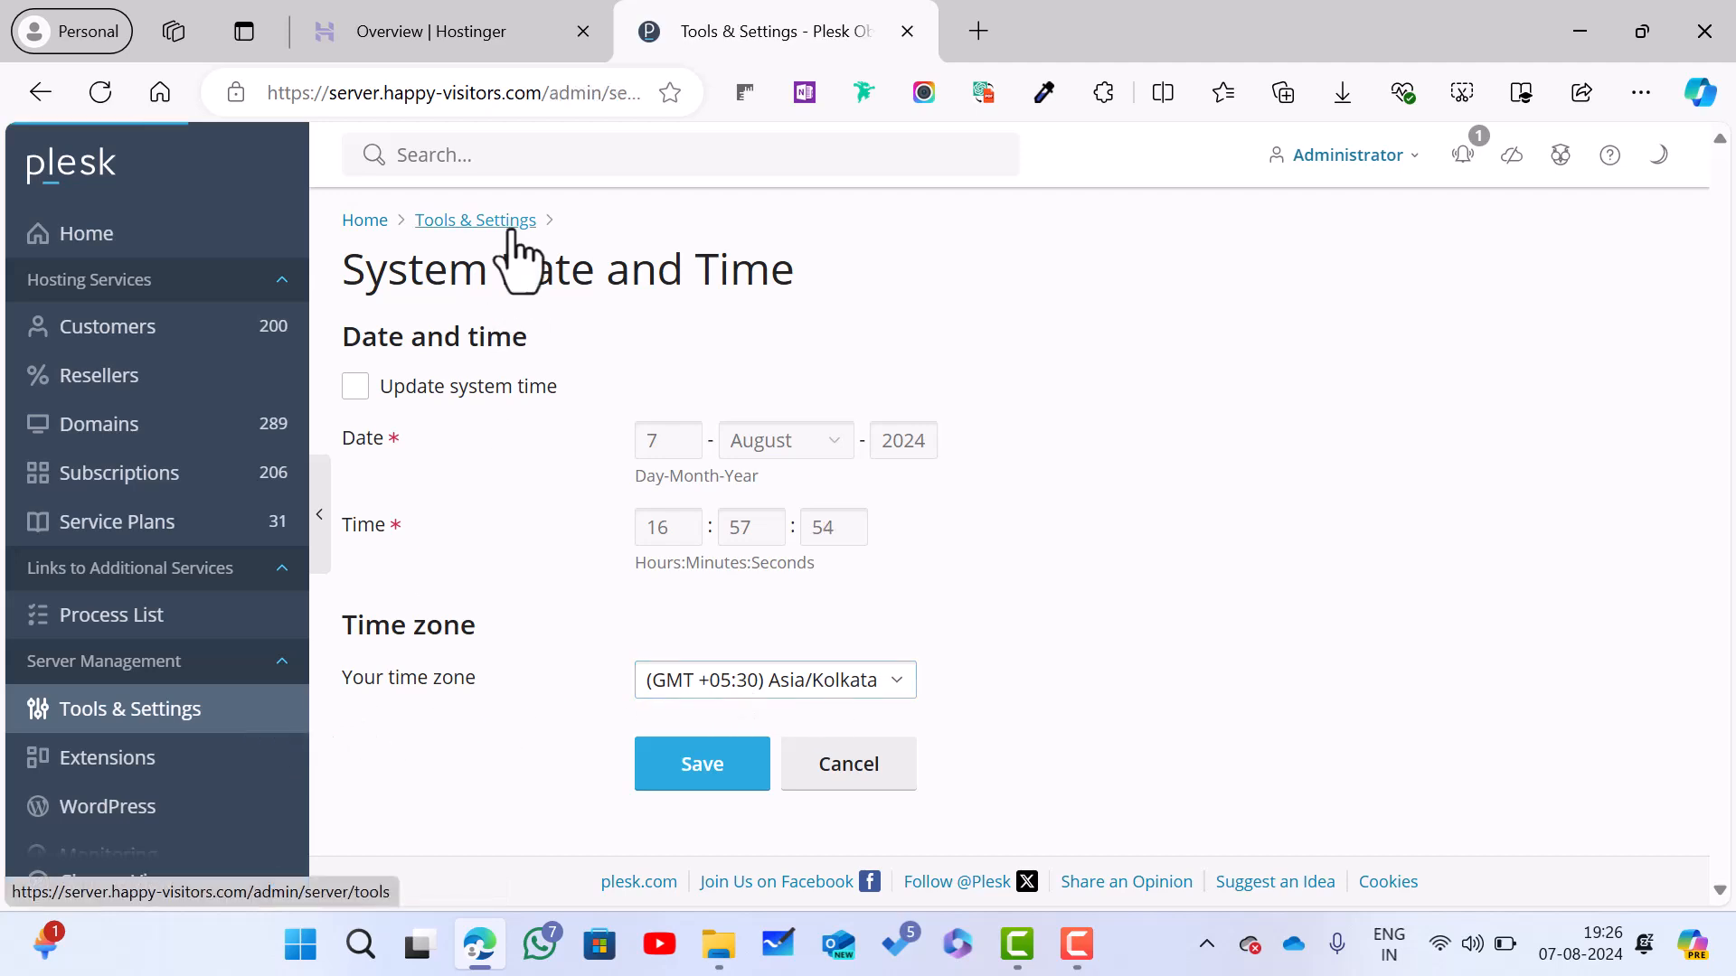
pyautogui.scroll(-5, 588, 465)
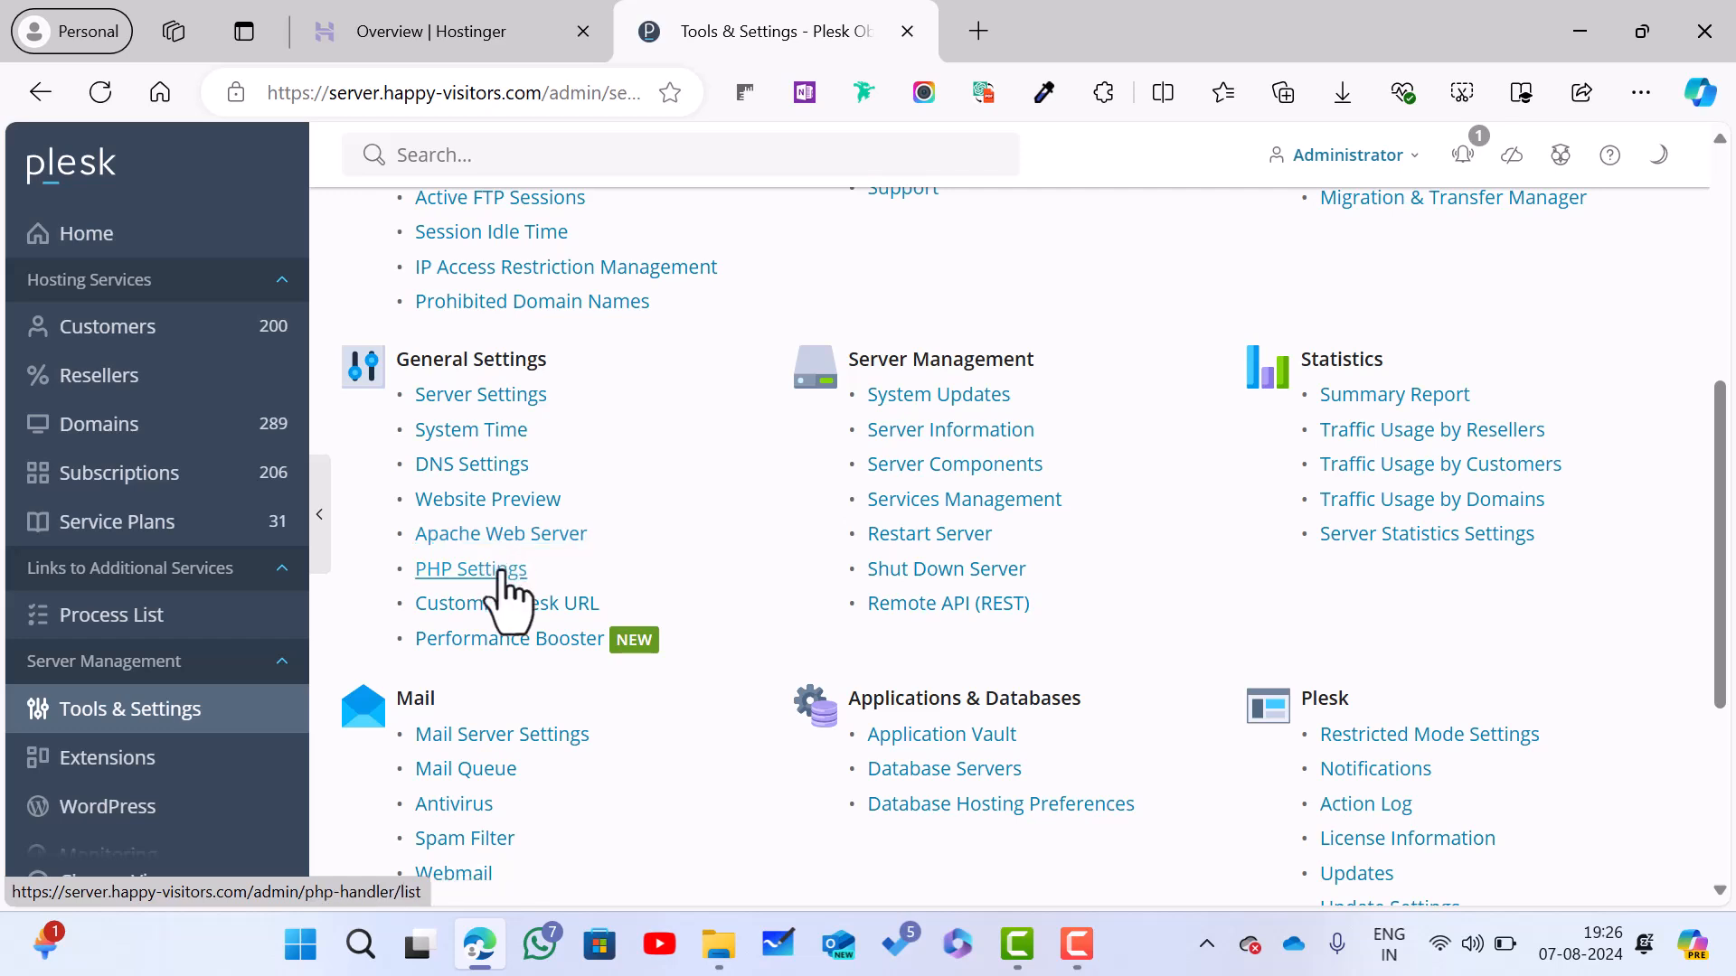
pyautogui.scroll(-1, 537, 527)
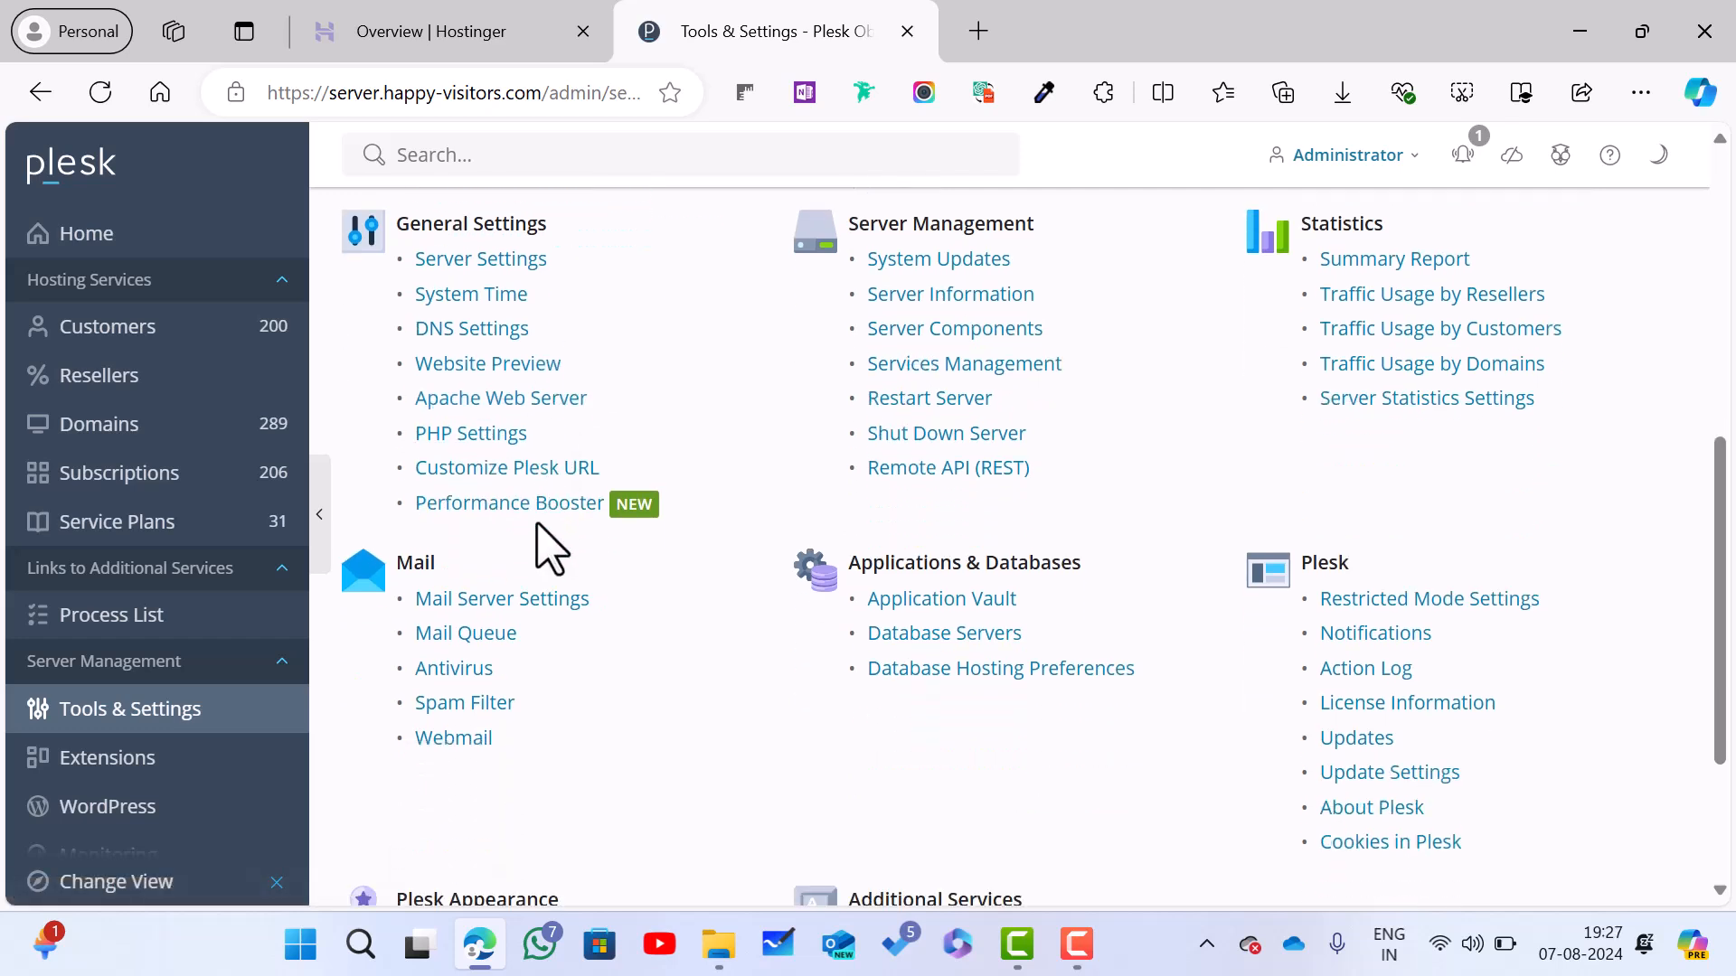
pyautogui.scroll(1, 542, 538)
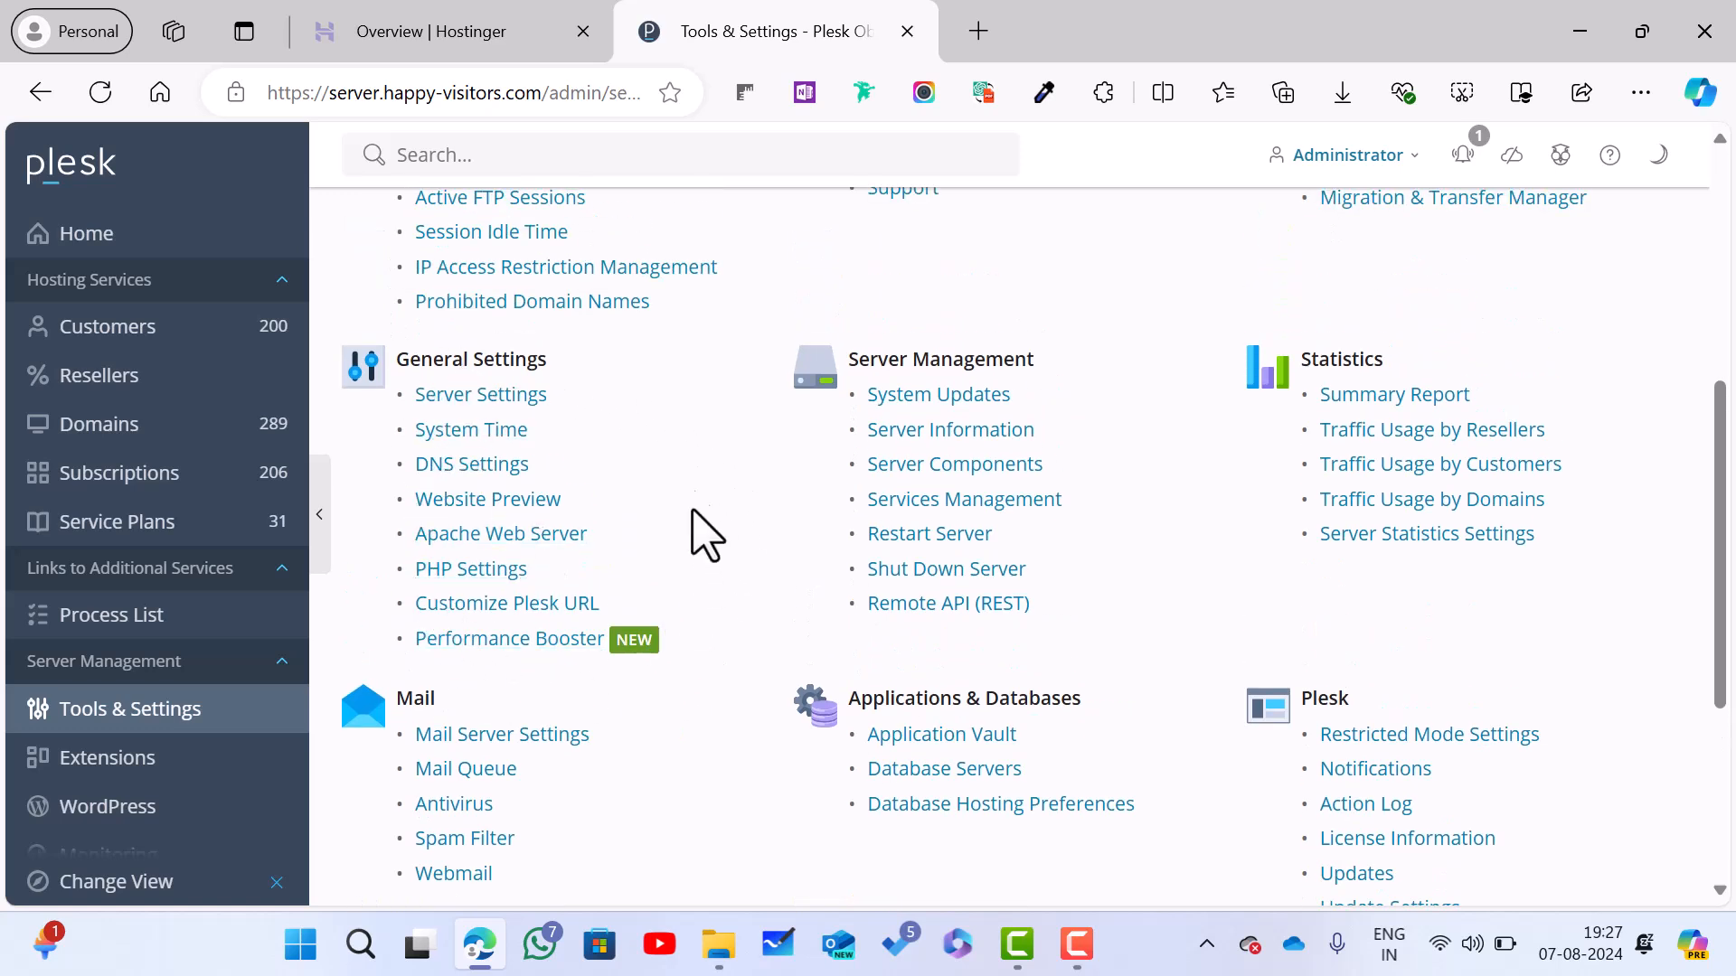
pyautogui.scroll(1, 551, 650)
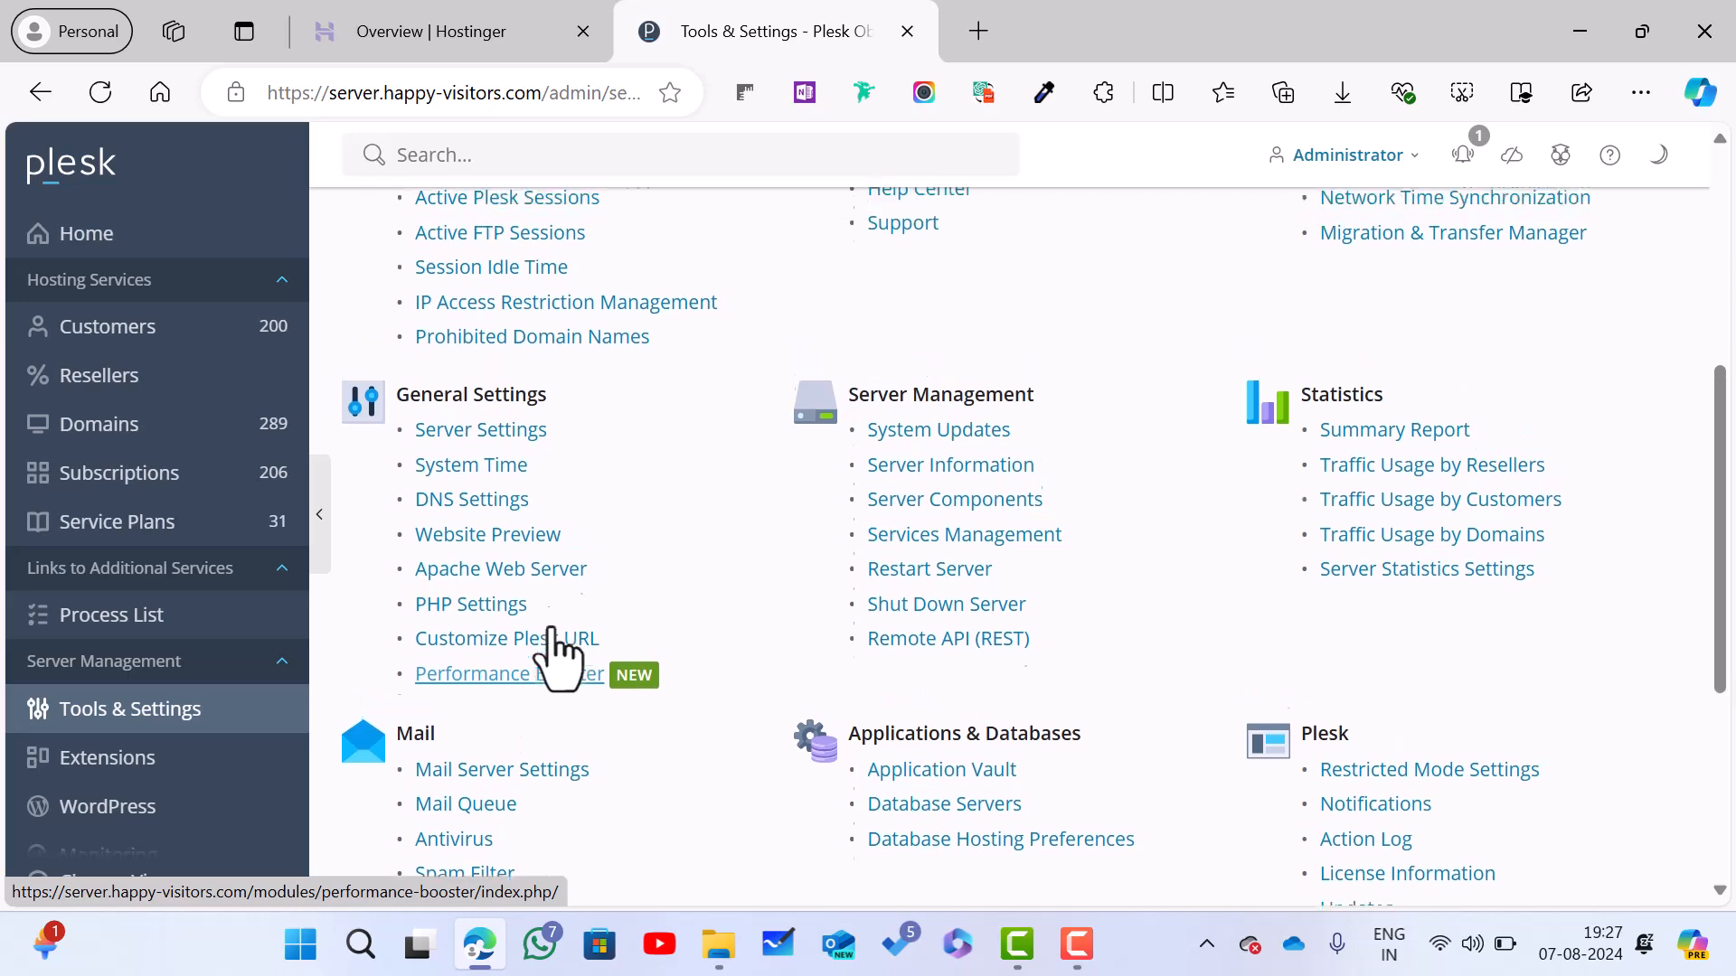
pyautogui.scroll(-1, 554, 653)
pyautogui.scroll(3, 548, 634)
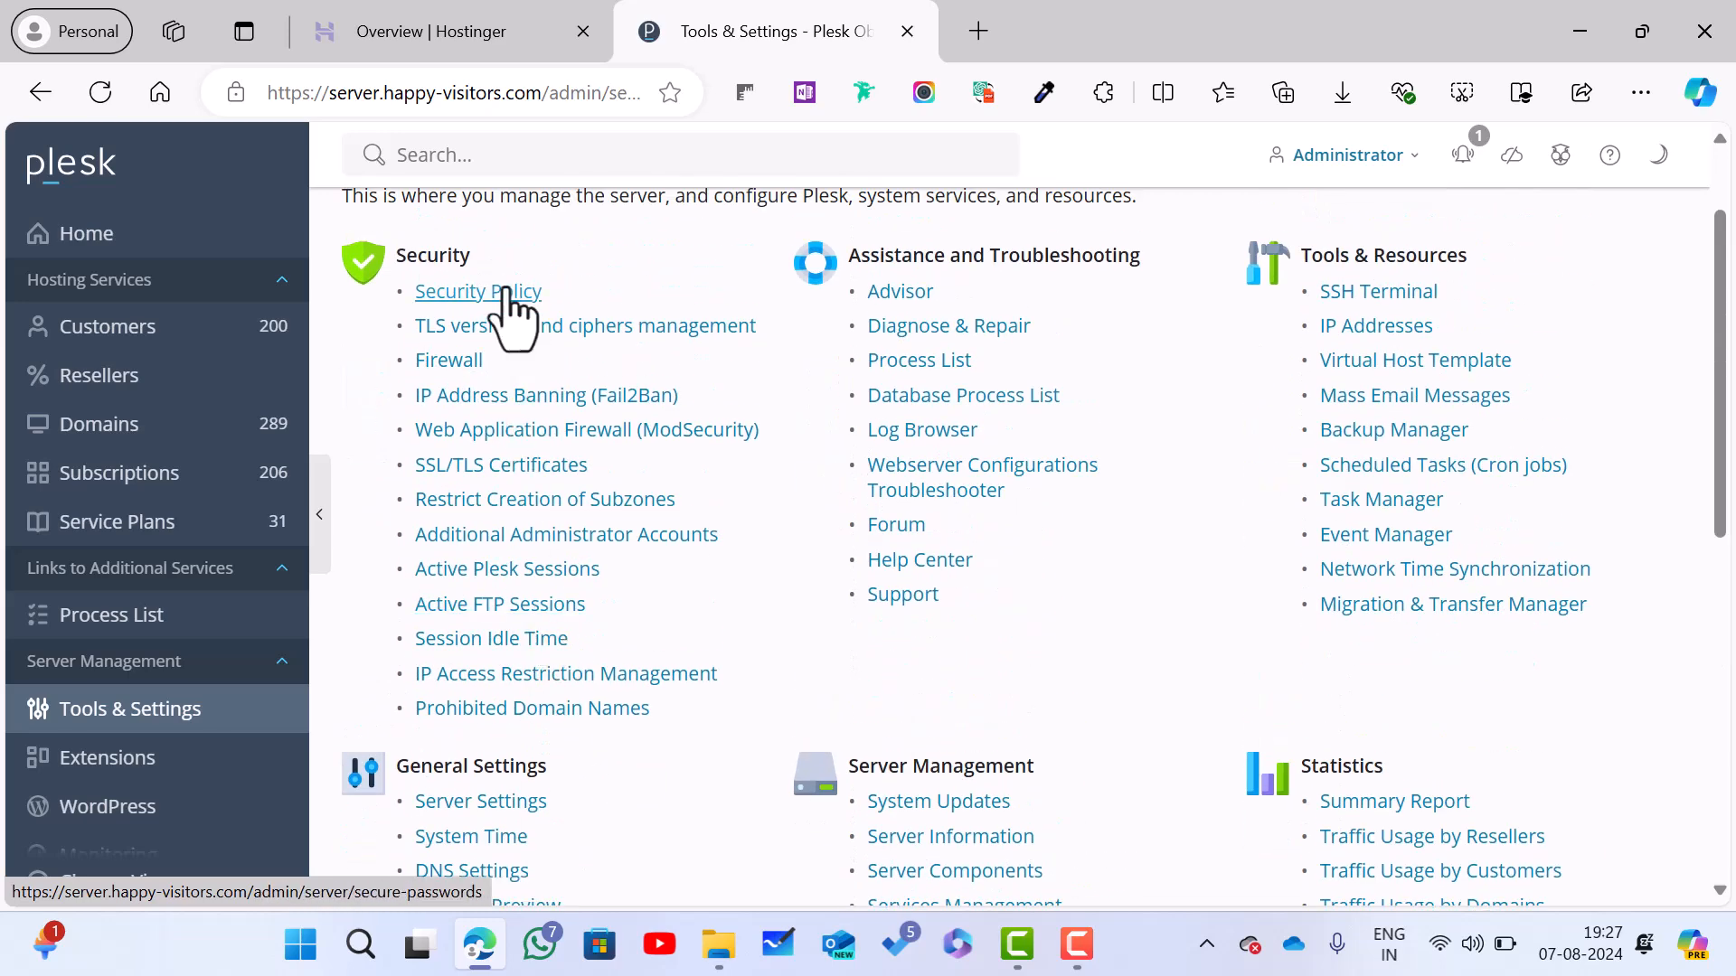
pyautogui.click(503, 291)
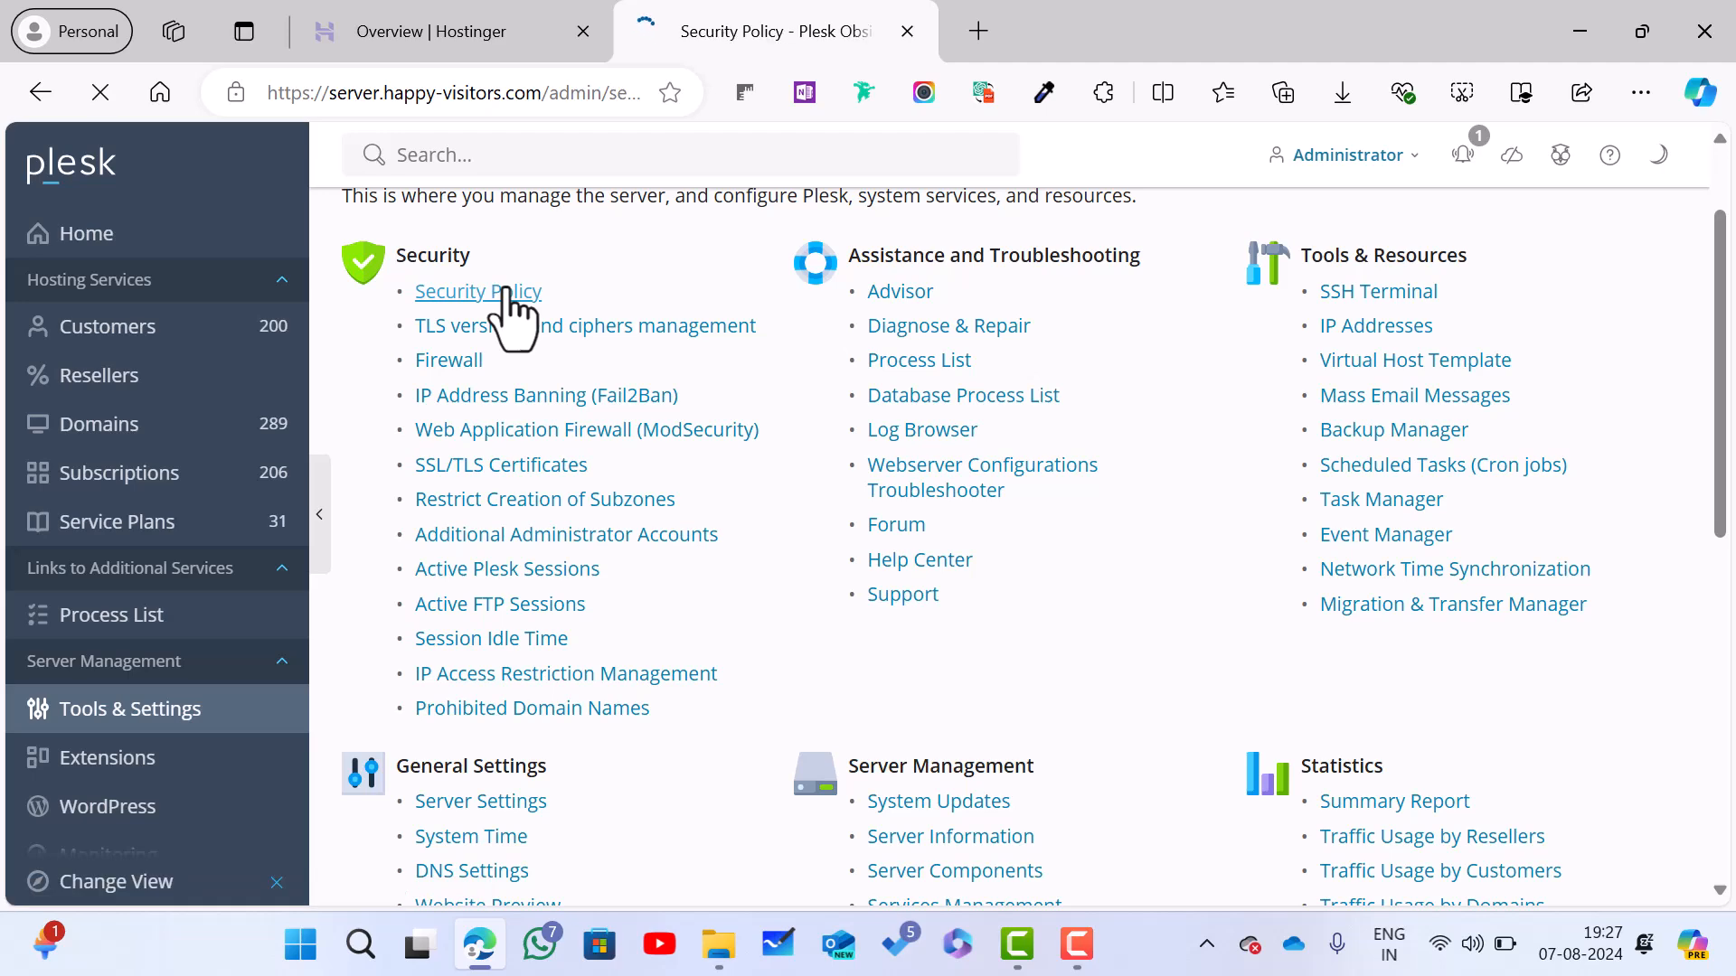
pyautogui.scroll(-3, 688, 434)
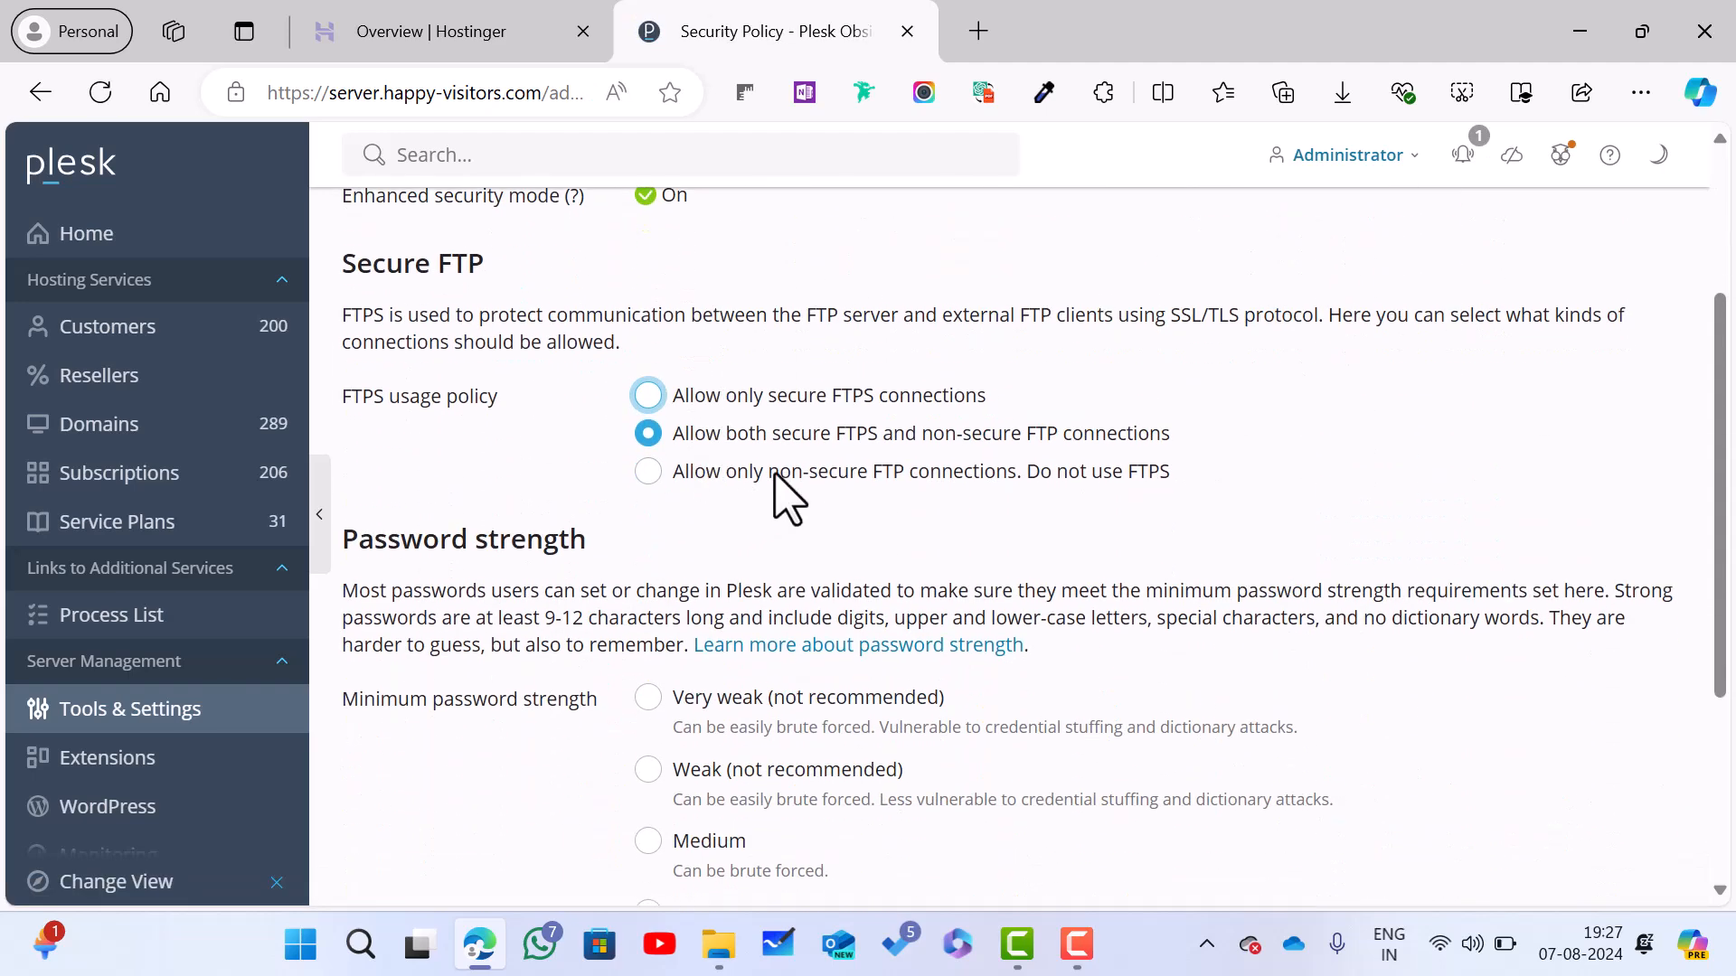
pyautogui.scroll(-4, 760, 492)
pyautogui.scroll(5, 736, 647)
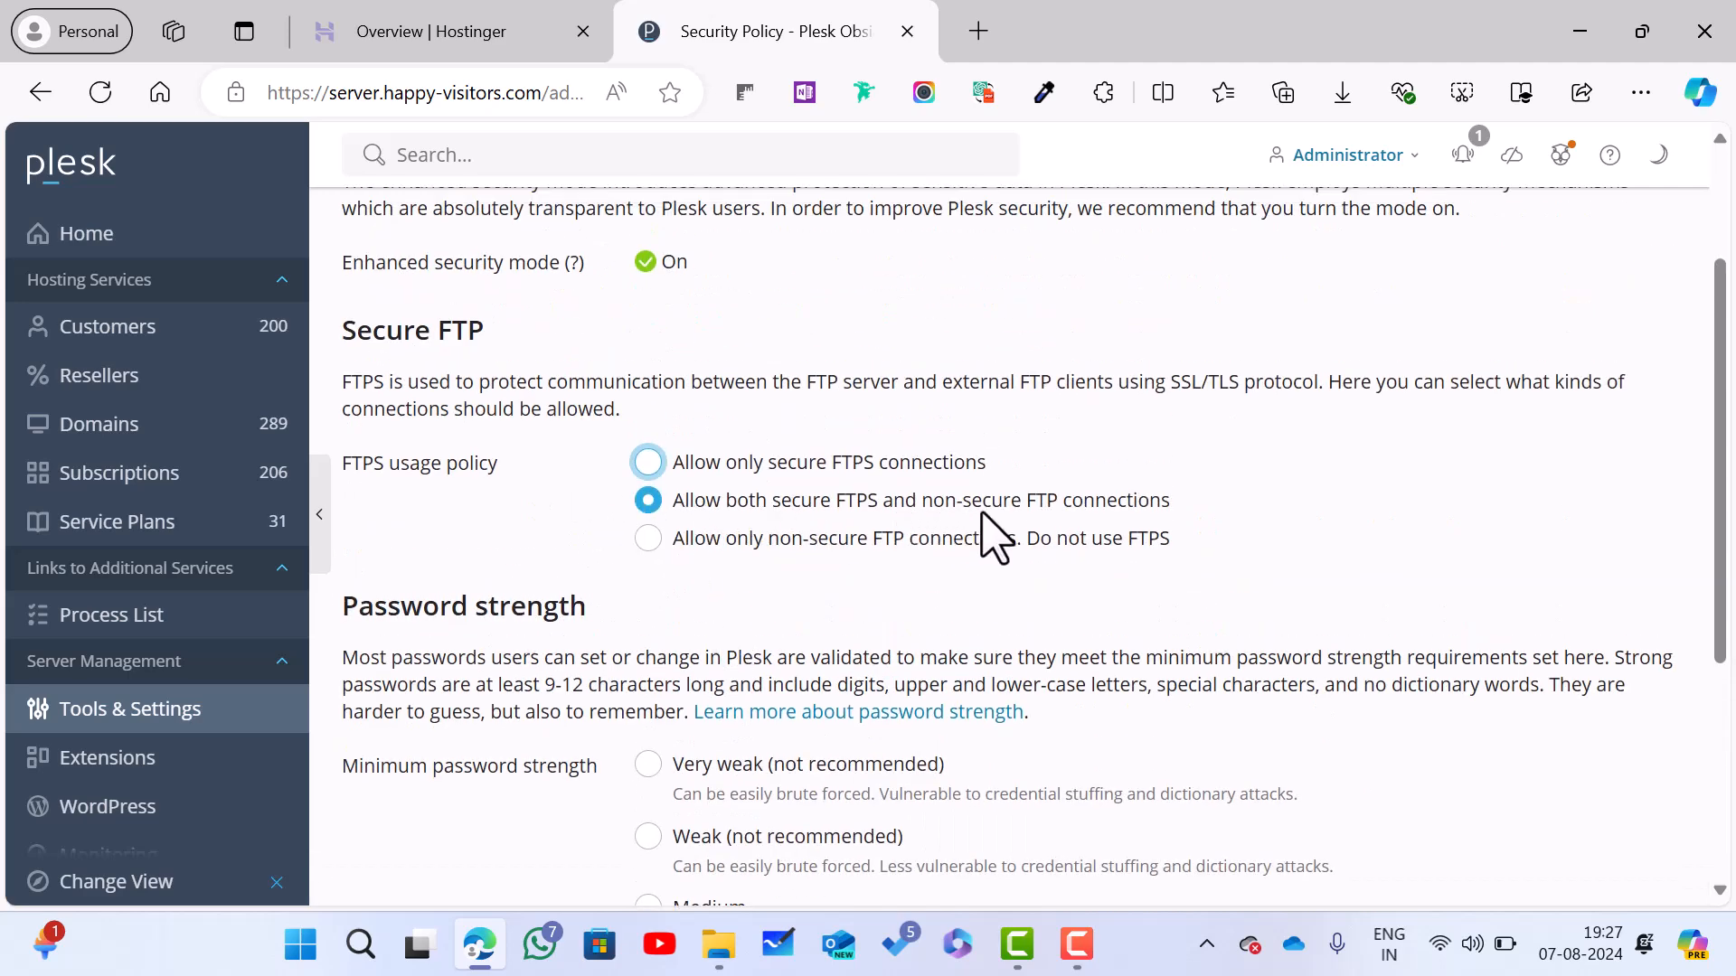
pyautogui.scroll(-5, 1118, 534)
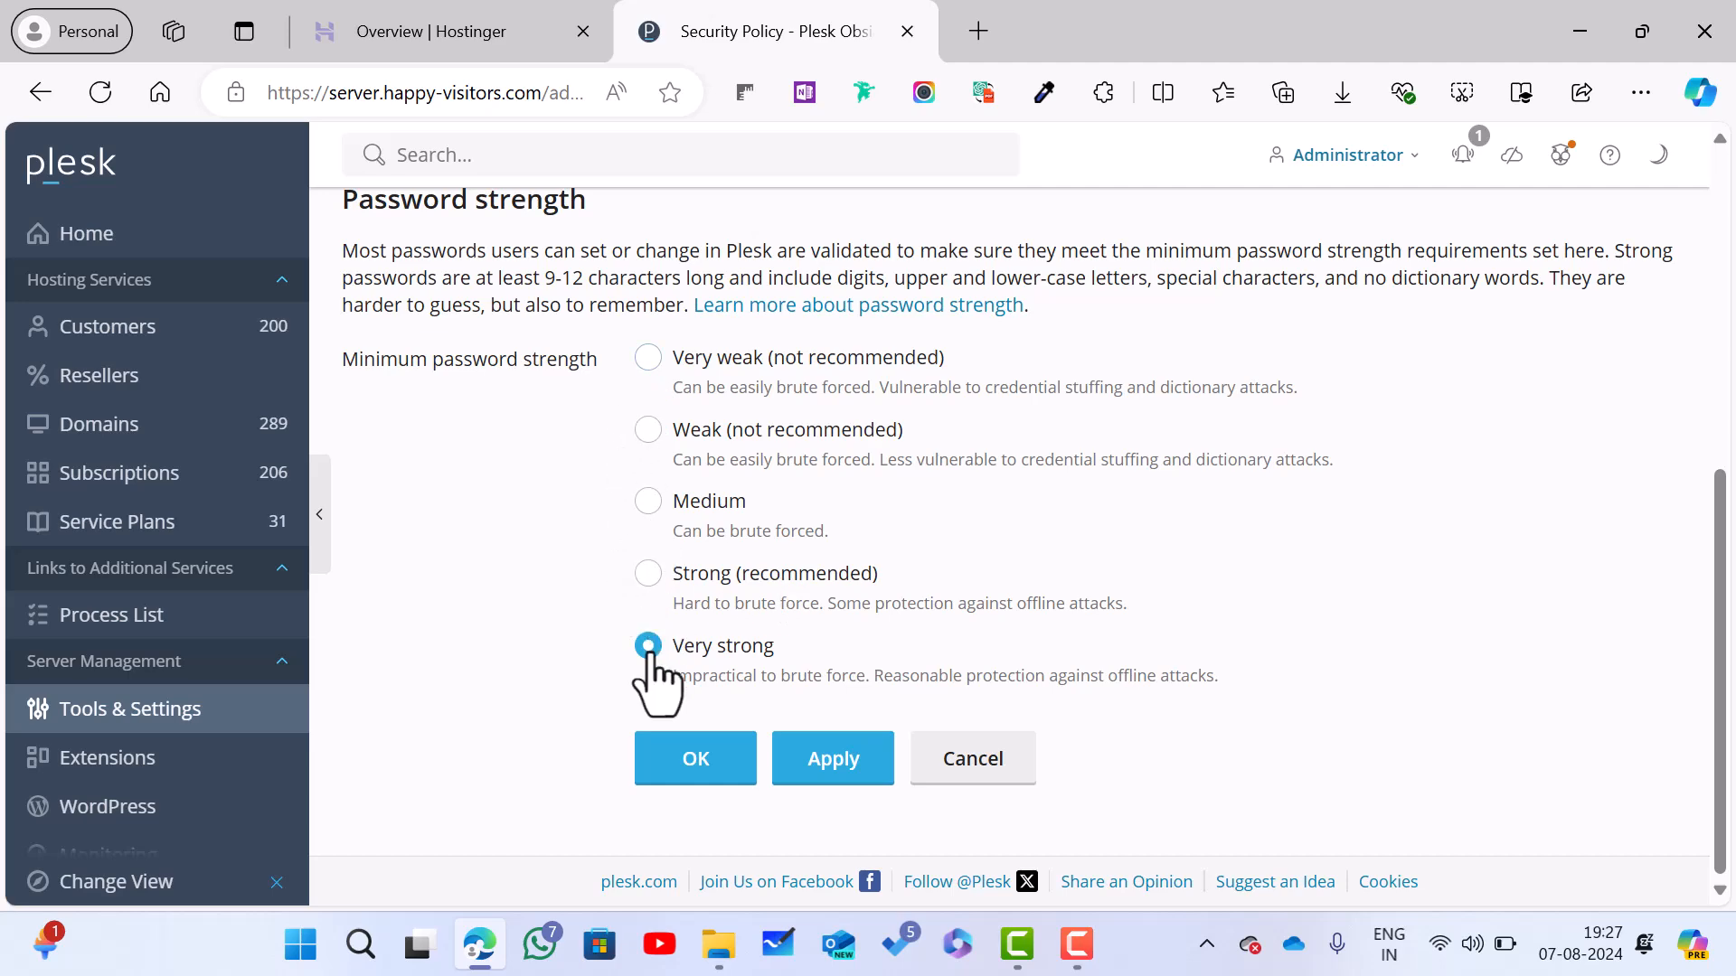
pyautogui.scroll(5, 655, 683)
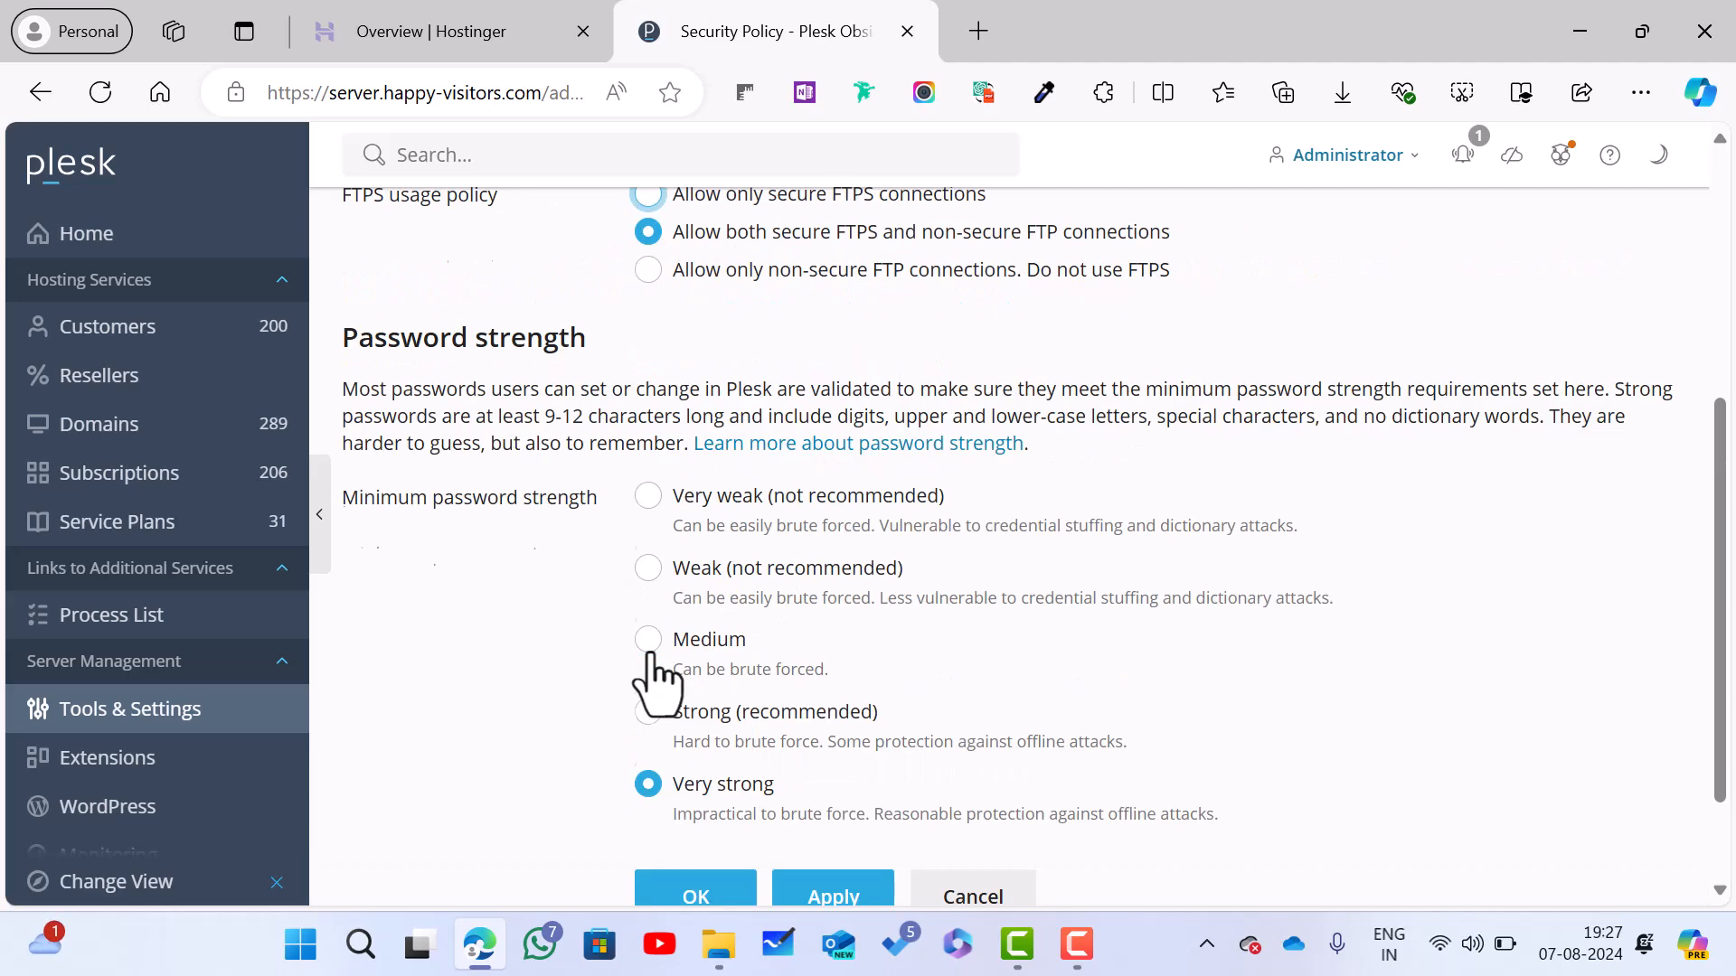
pyautogui.scroll(2, 655, 682)
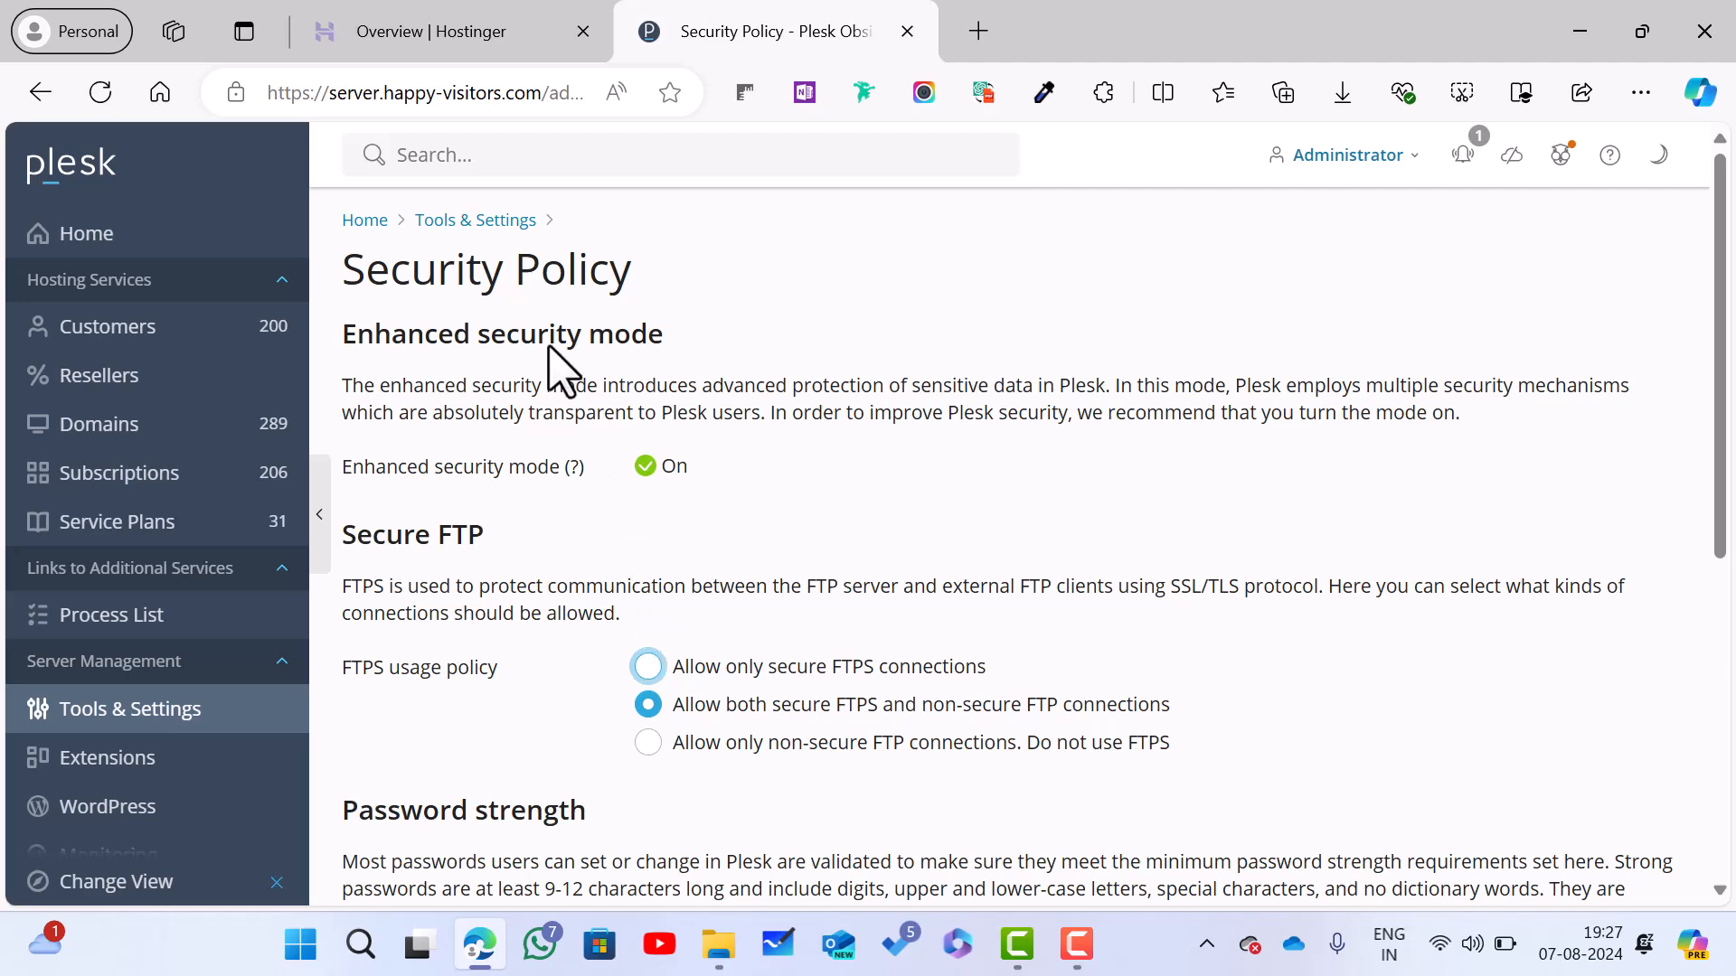
pyautogui.scroll(-6, 729, 399)
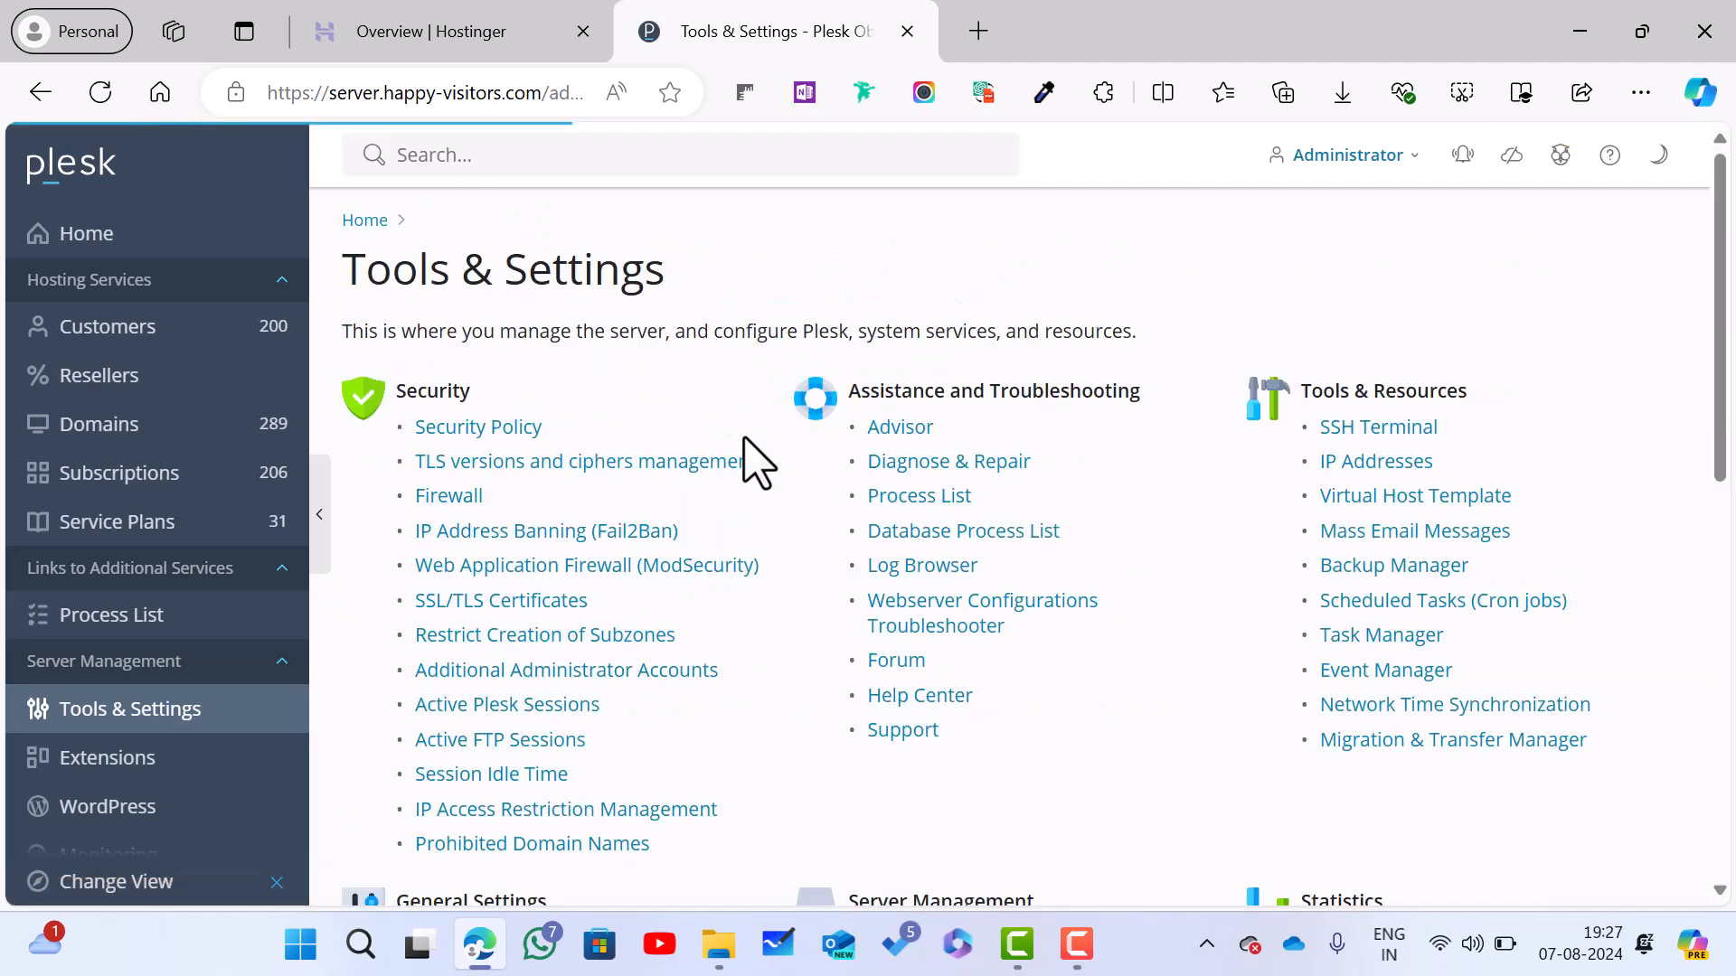
# Step: Review the SSL It! settings (Mozilla TLS hardening, Modern preset 5.0) from TLS versions and ciphers management, then close them
pyautogui.click(555, 465)
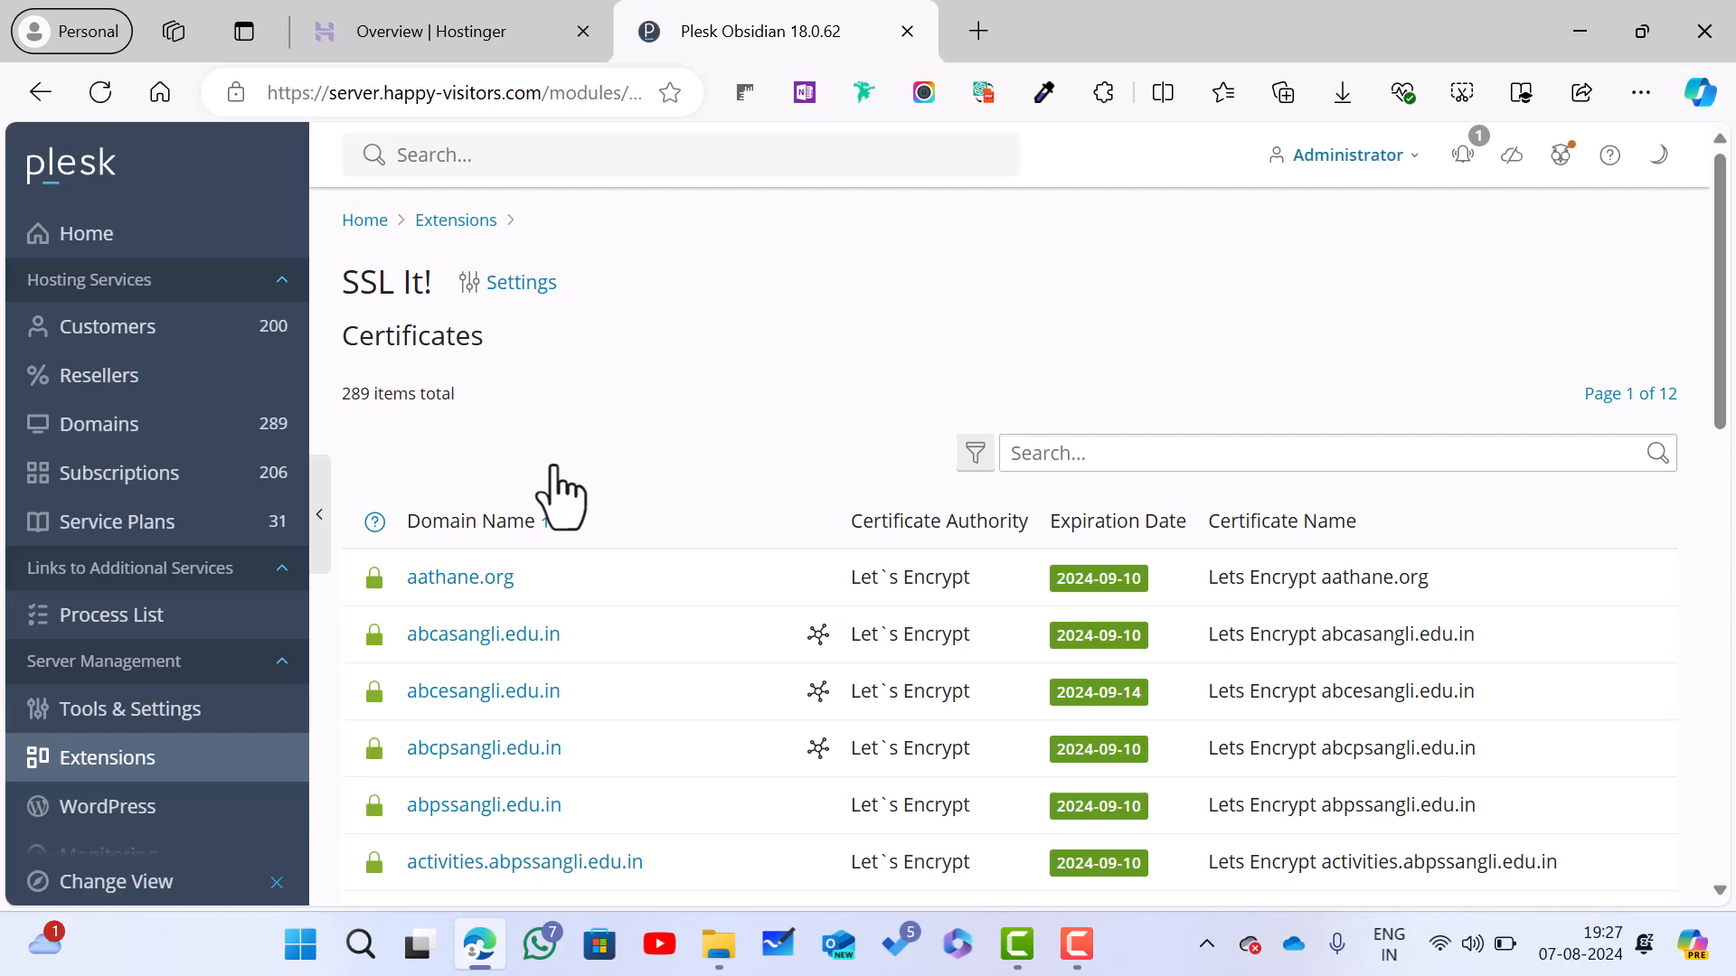
pyautogui.scroll(-2, 554, 466)
pyautogui.scroll(2, 560, 493)
pyautogui.click(521, 283)
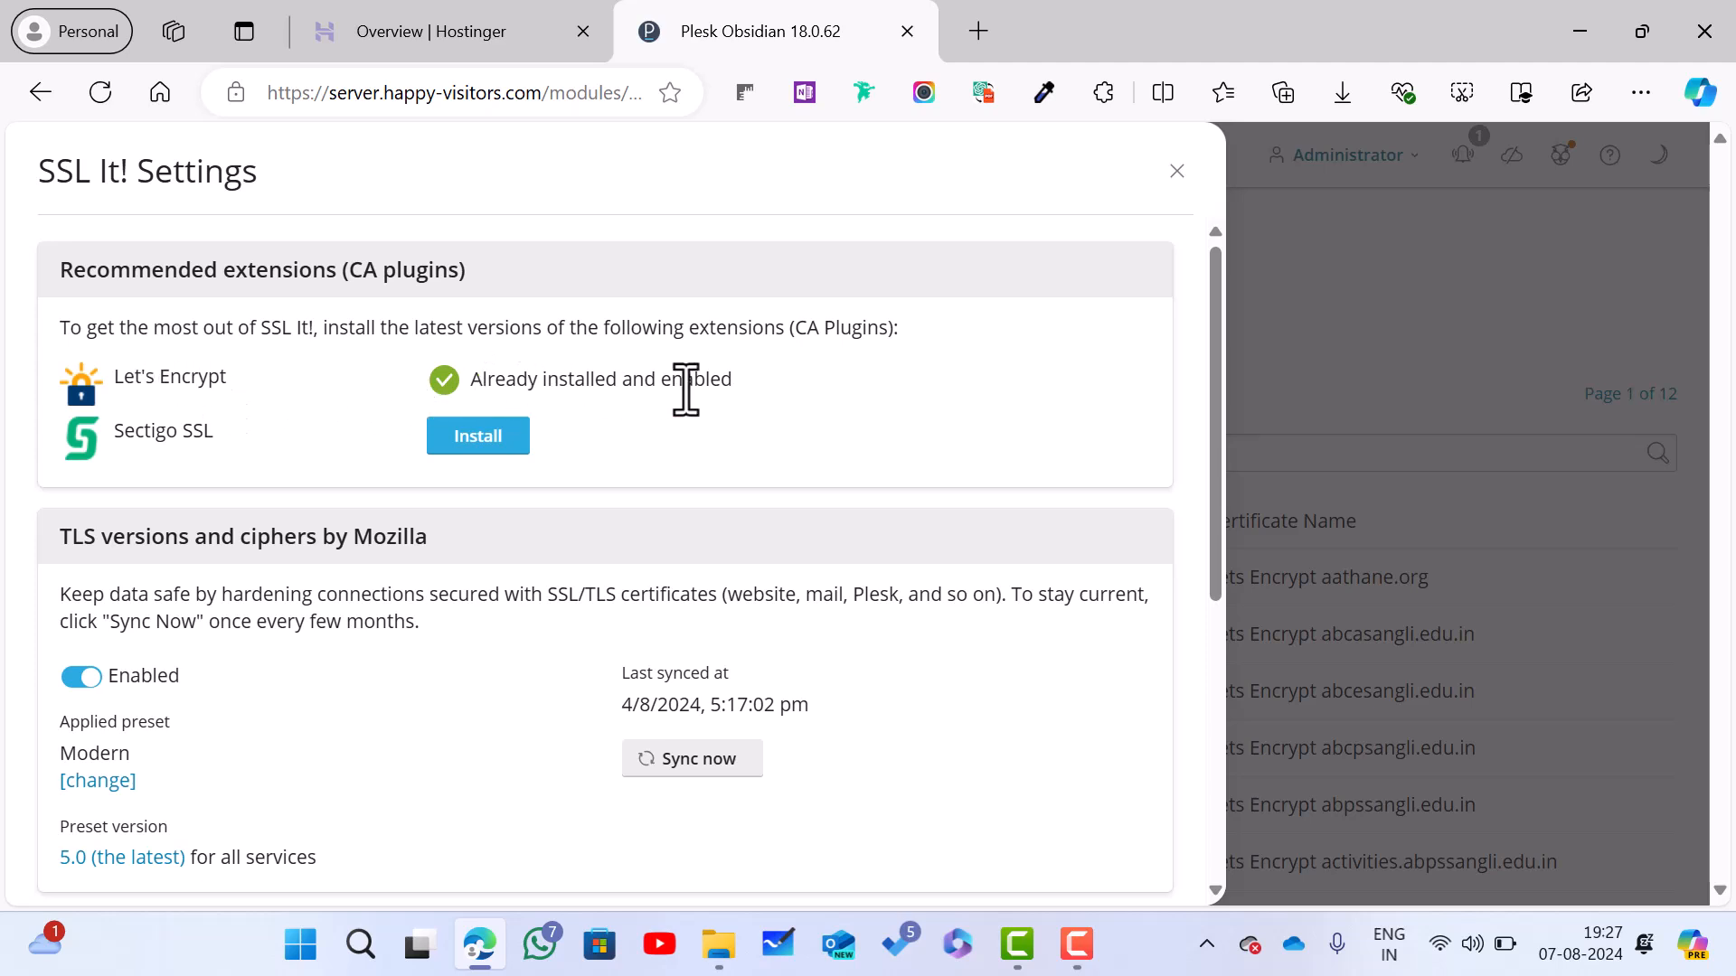
pyautogui.scroll(-1, 458, 492)
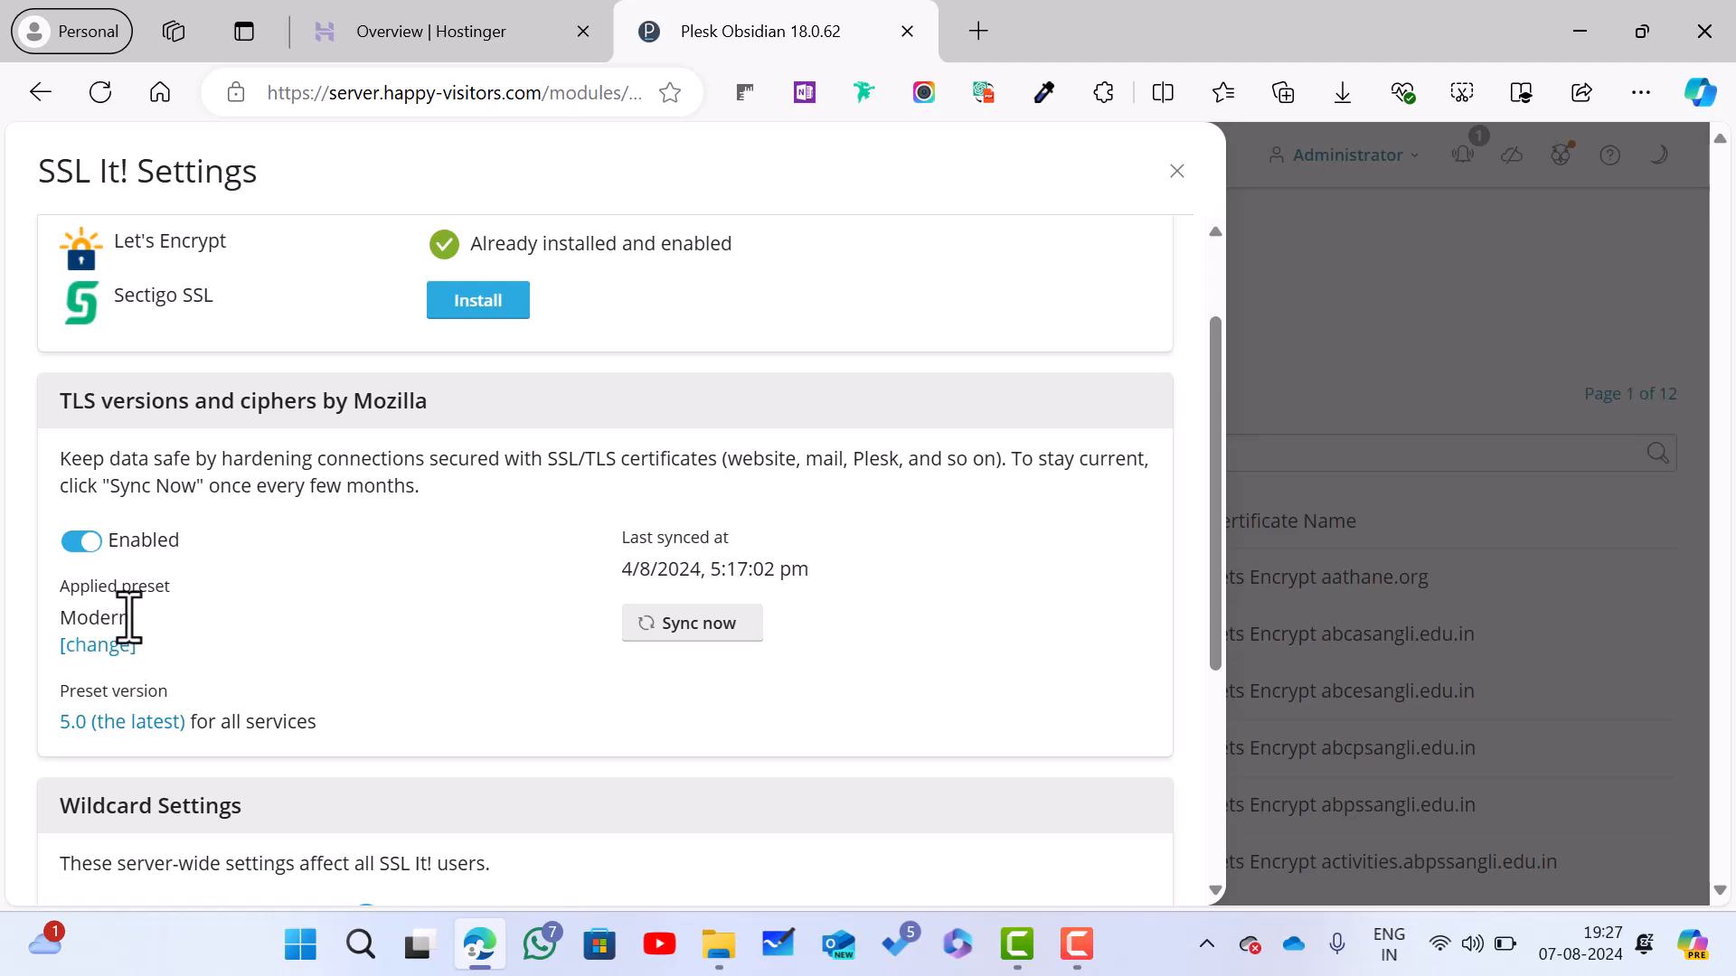
pyautogui.scroll(-3, 130, 618)
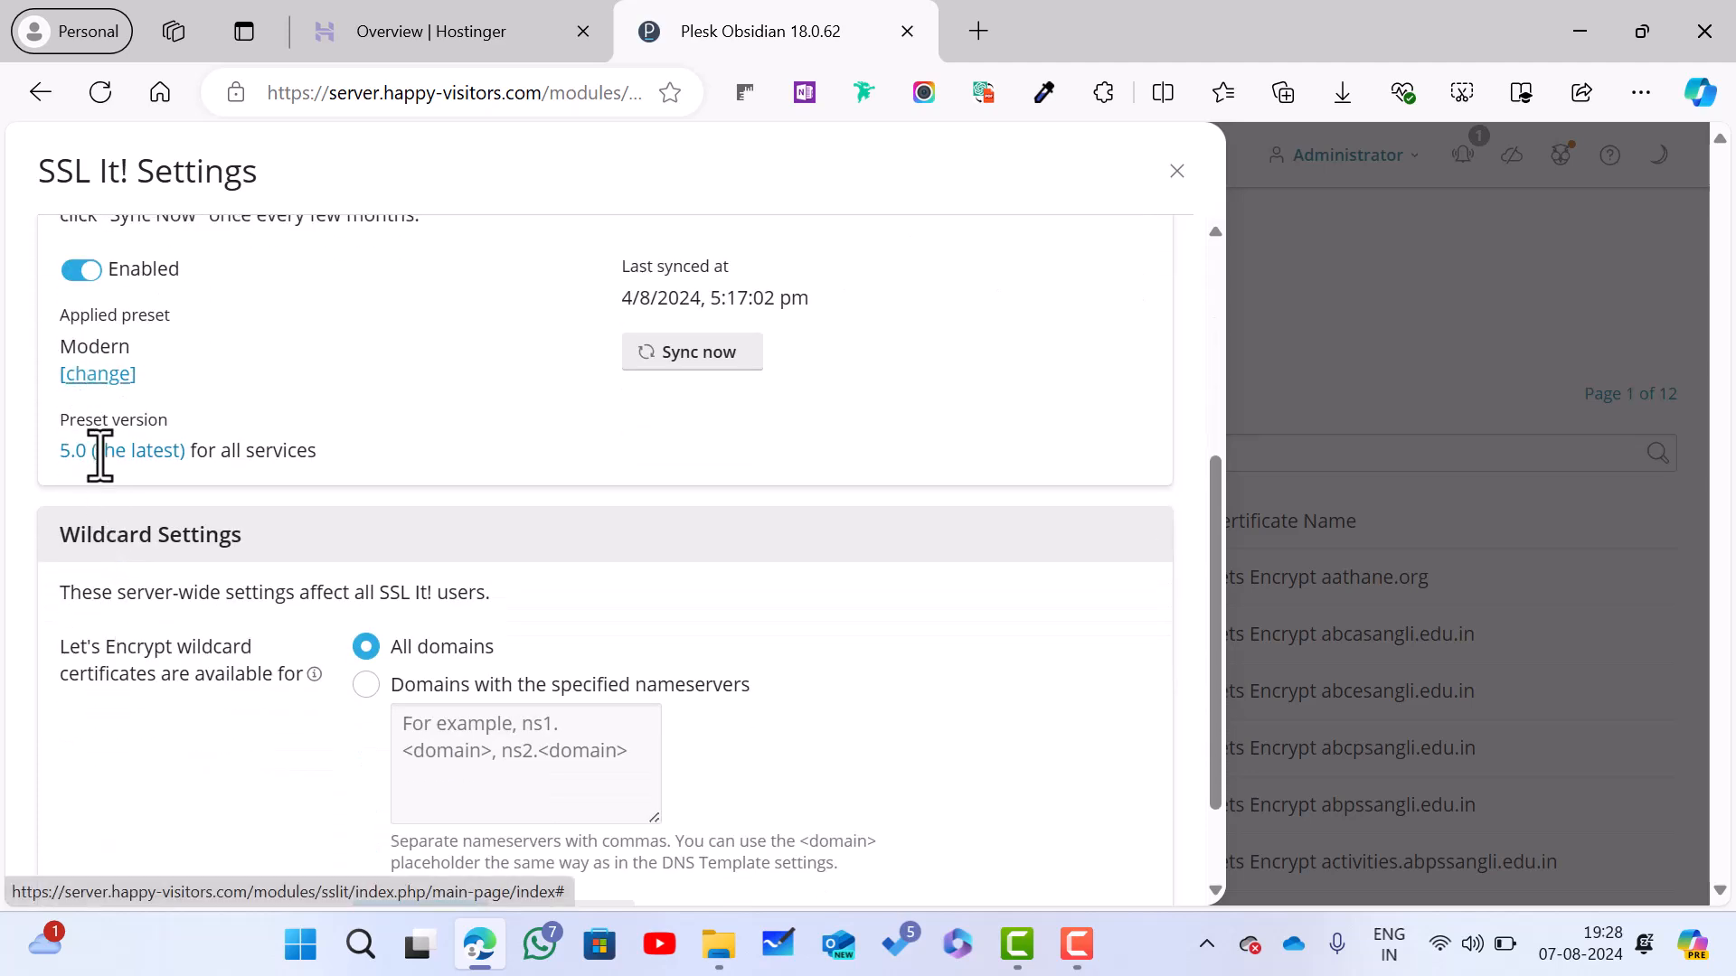
pyautogui.scroll(-1, 226, 543)
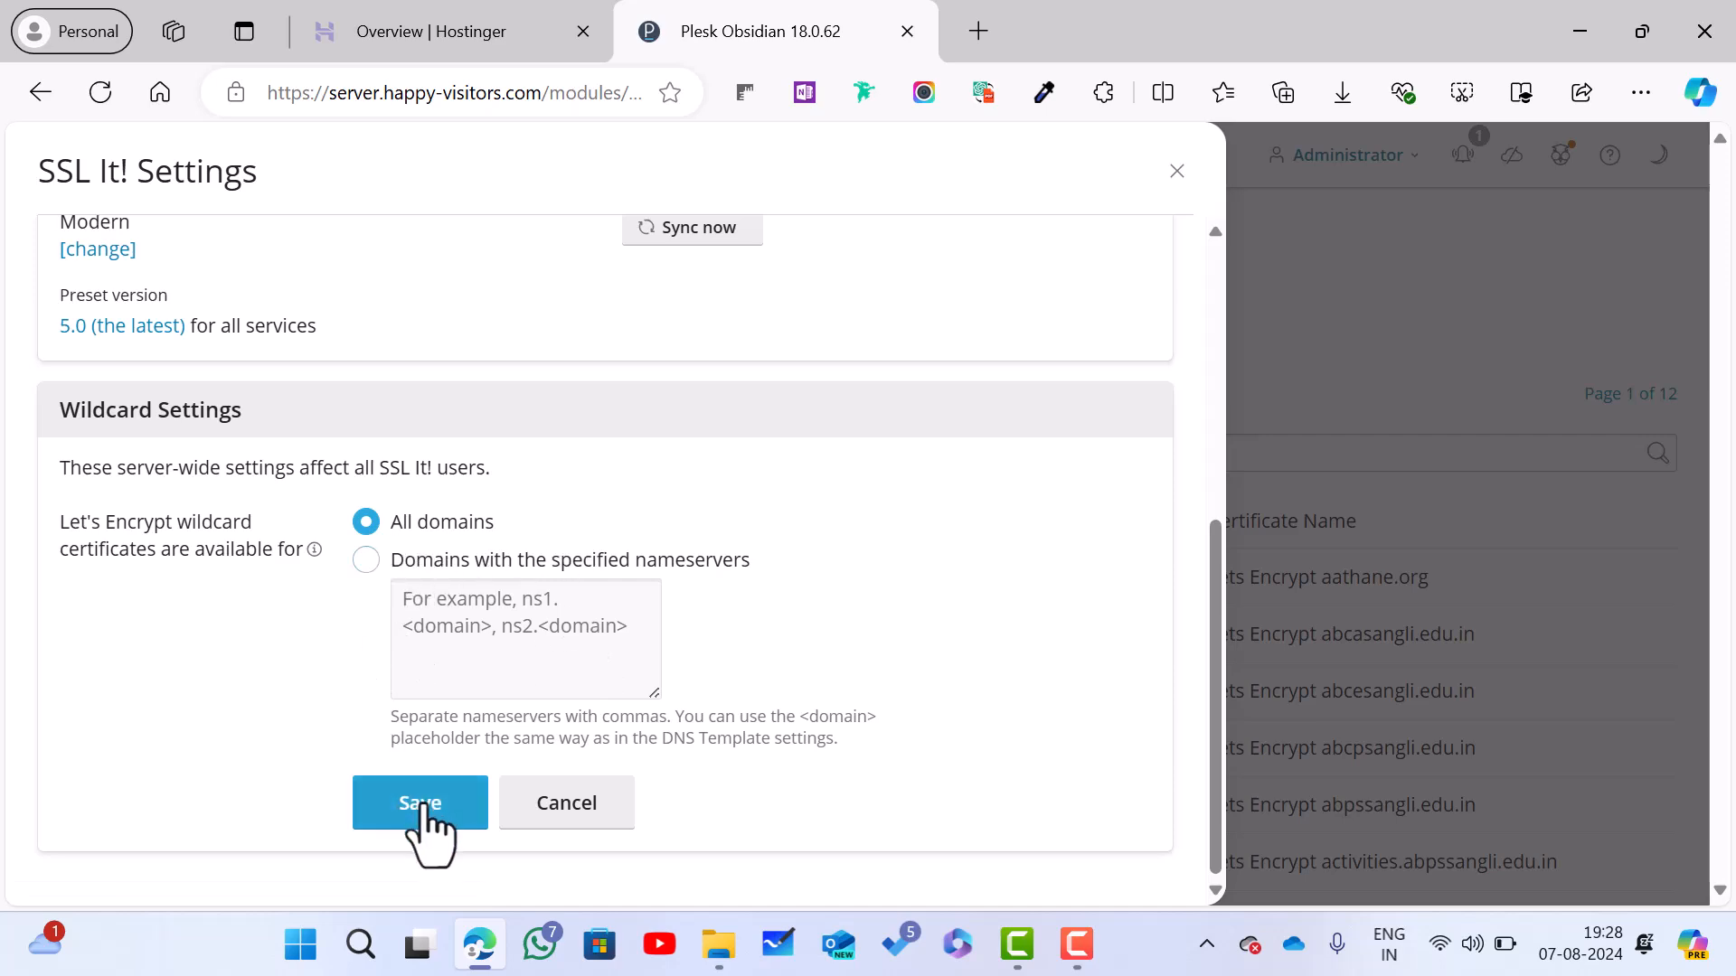
pyautogui.click(1175, 174)
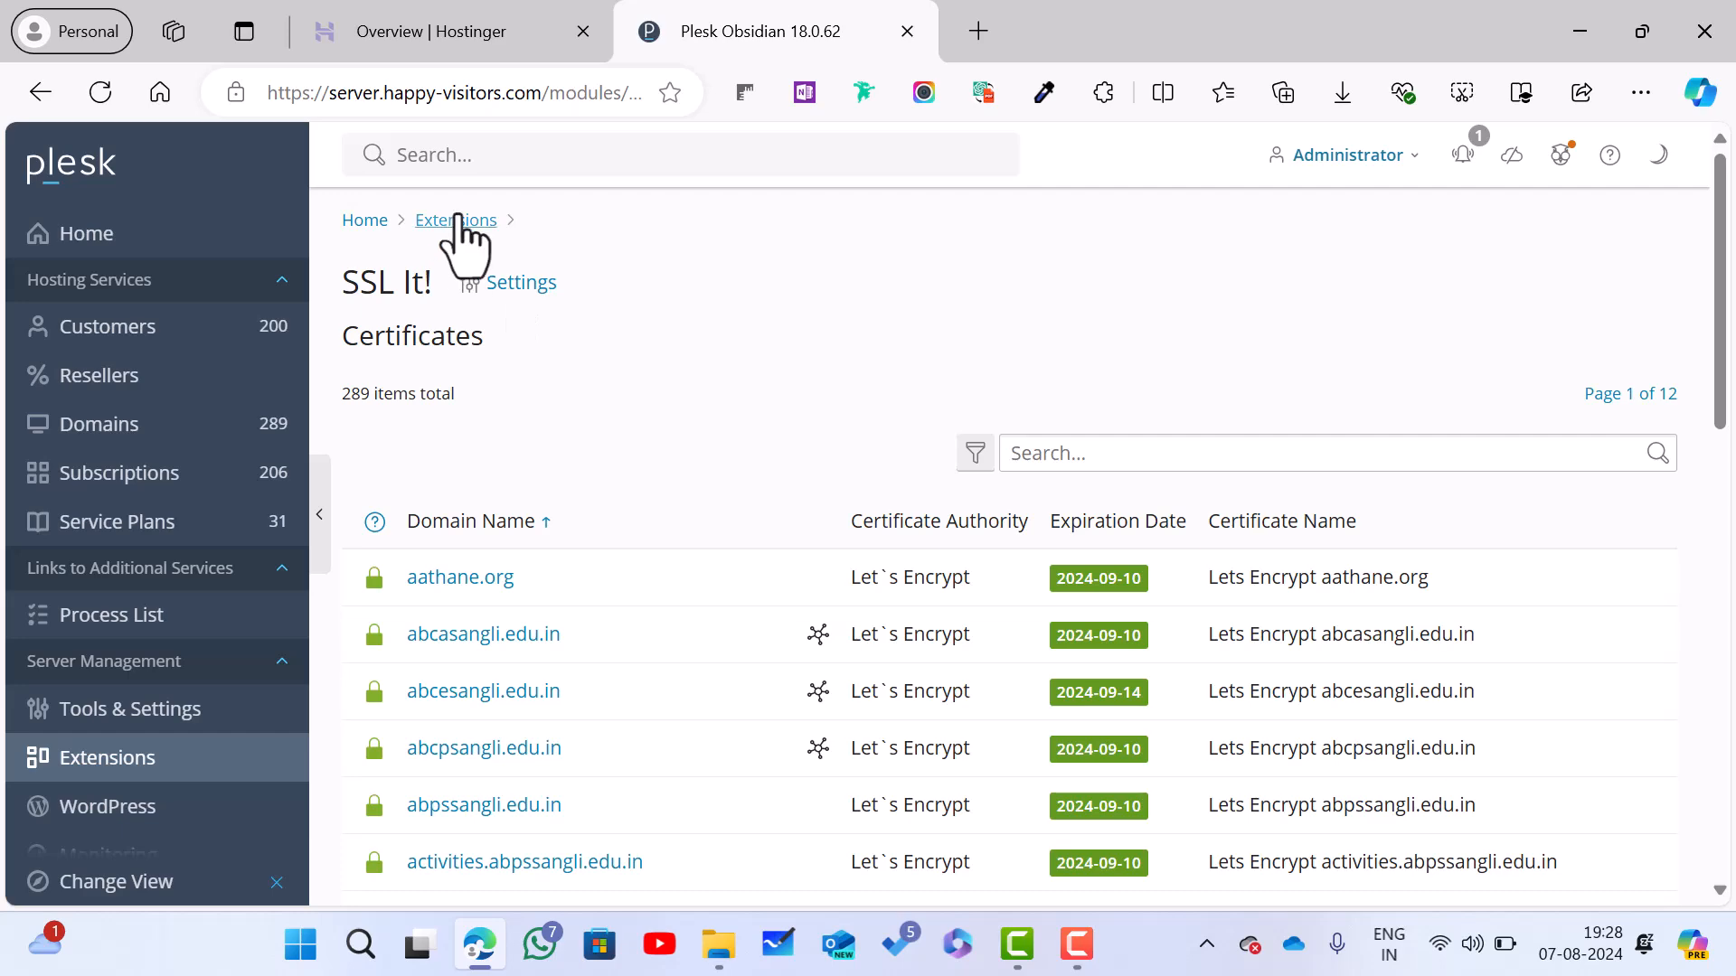
# Step: Look over the Firewall page (protection on, 23 rules) and go back to Tools & Settings
pyautogui.click(227, 723)
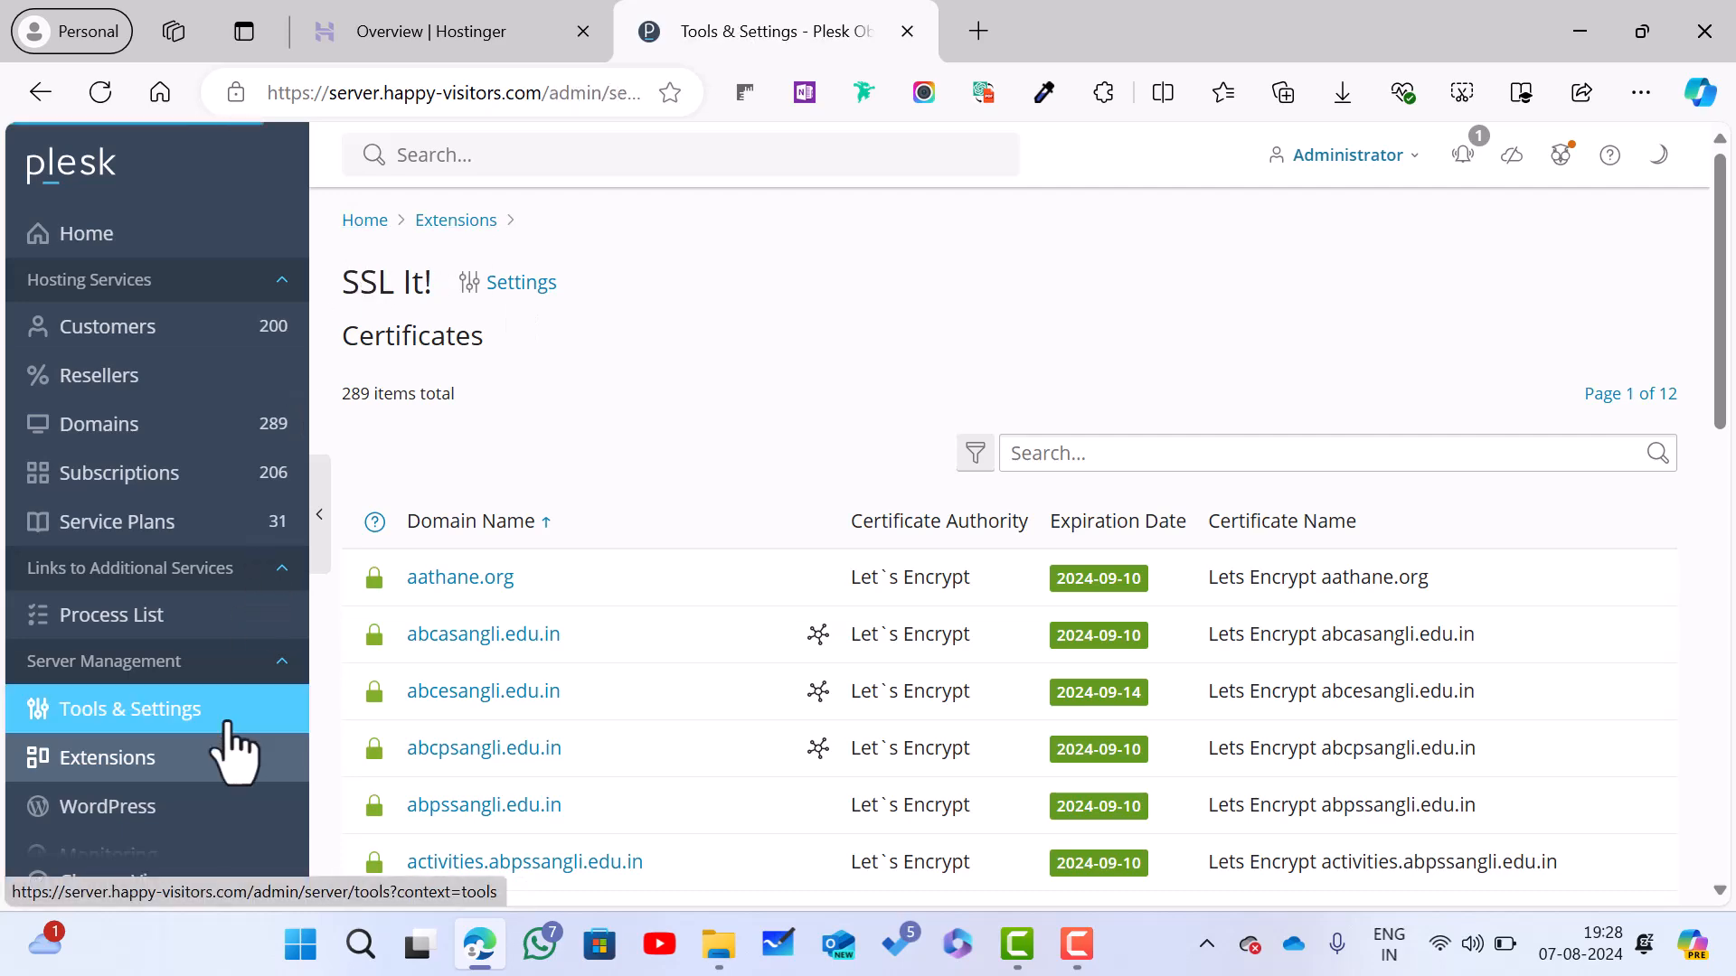
pyautogui.scroll(-1, 511, 624)
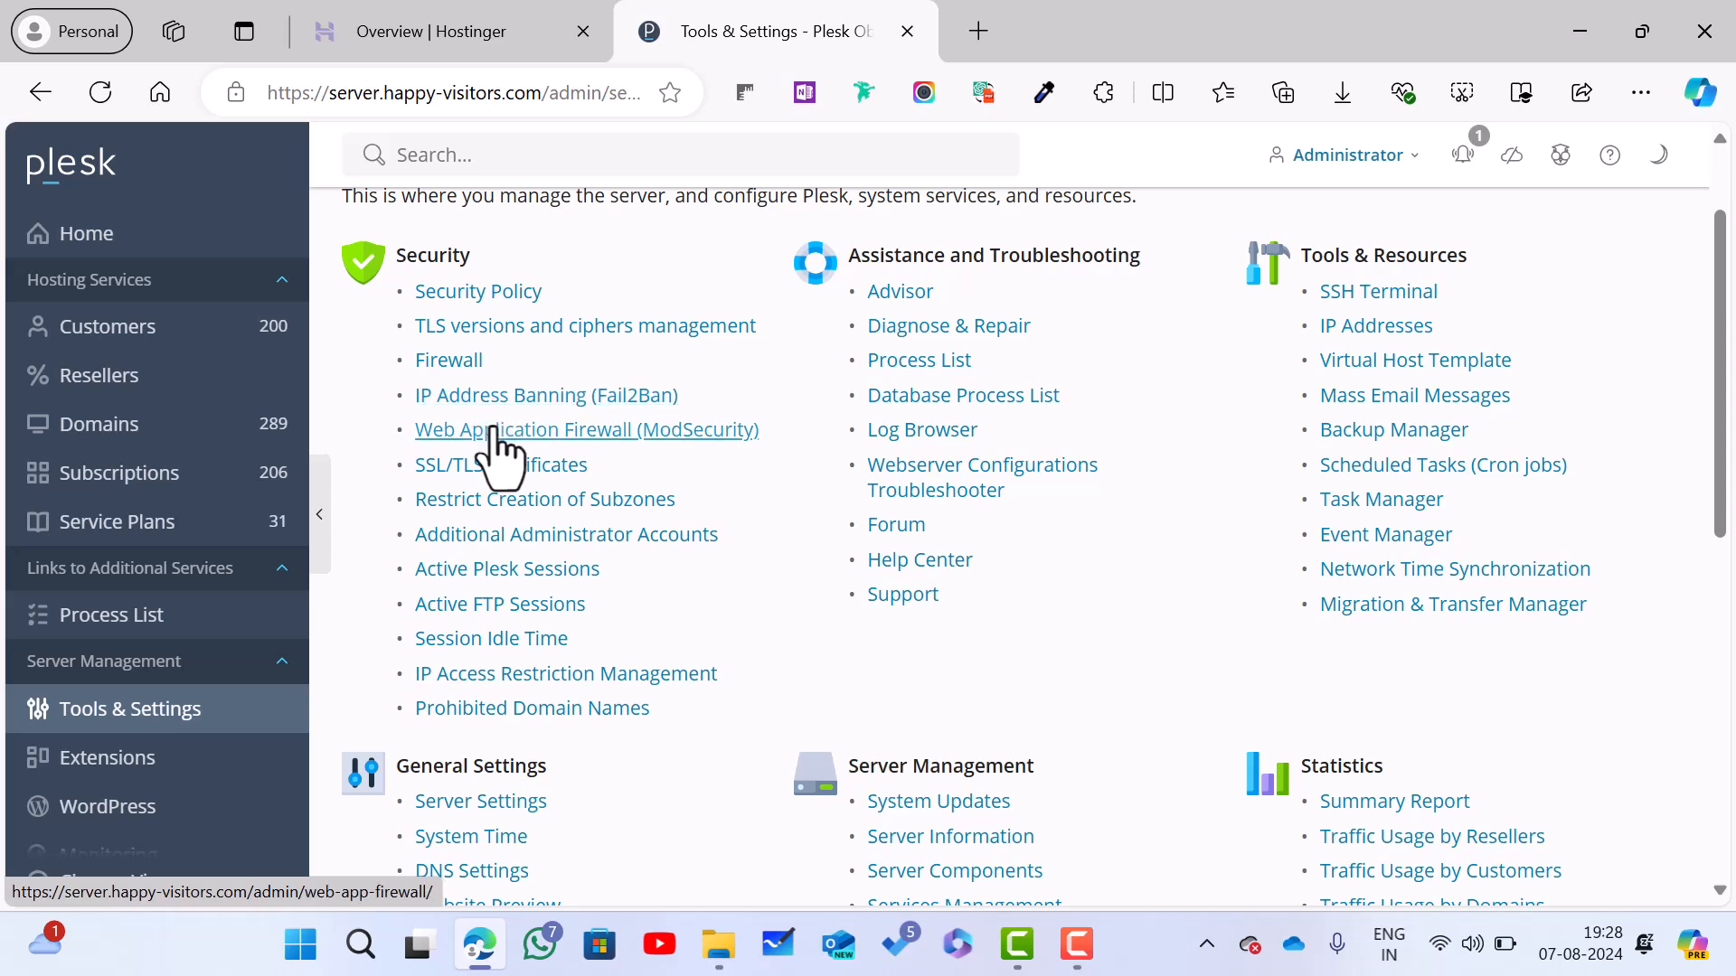
pyautogui.click(466, 363)
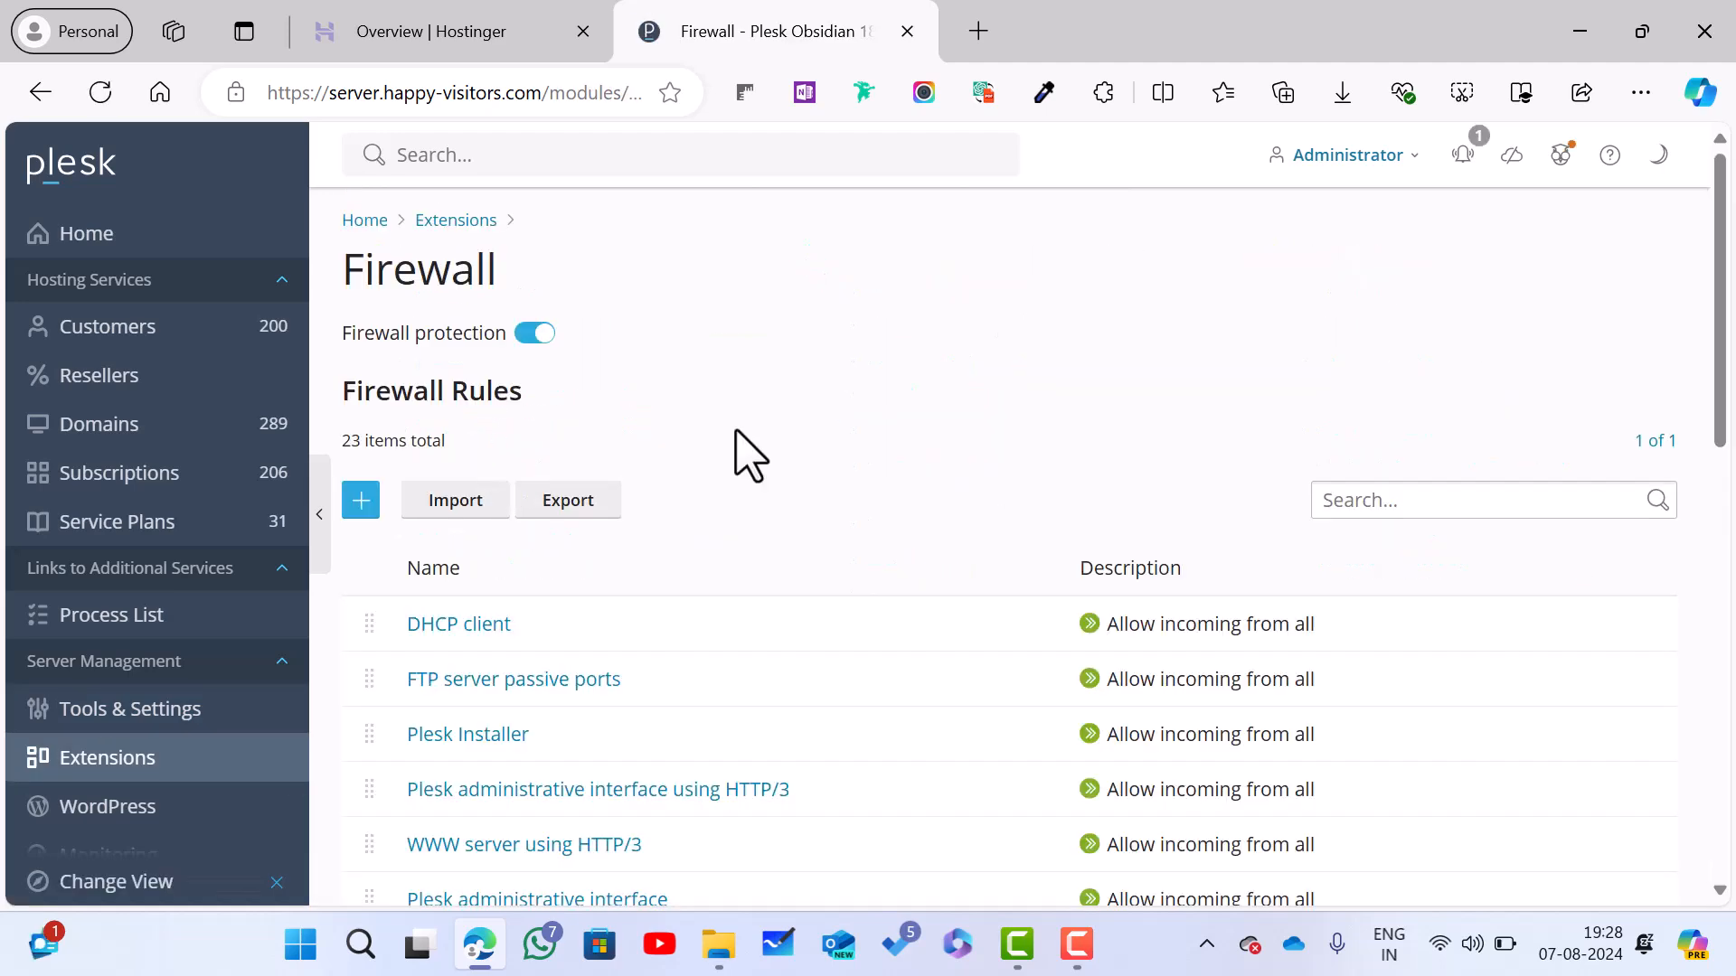
pyautogui.click(50, 92)
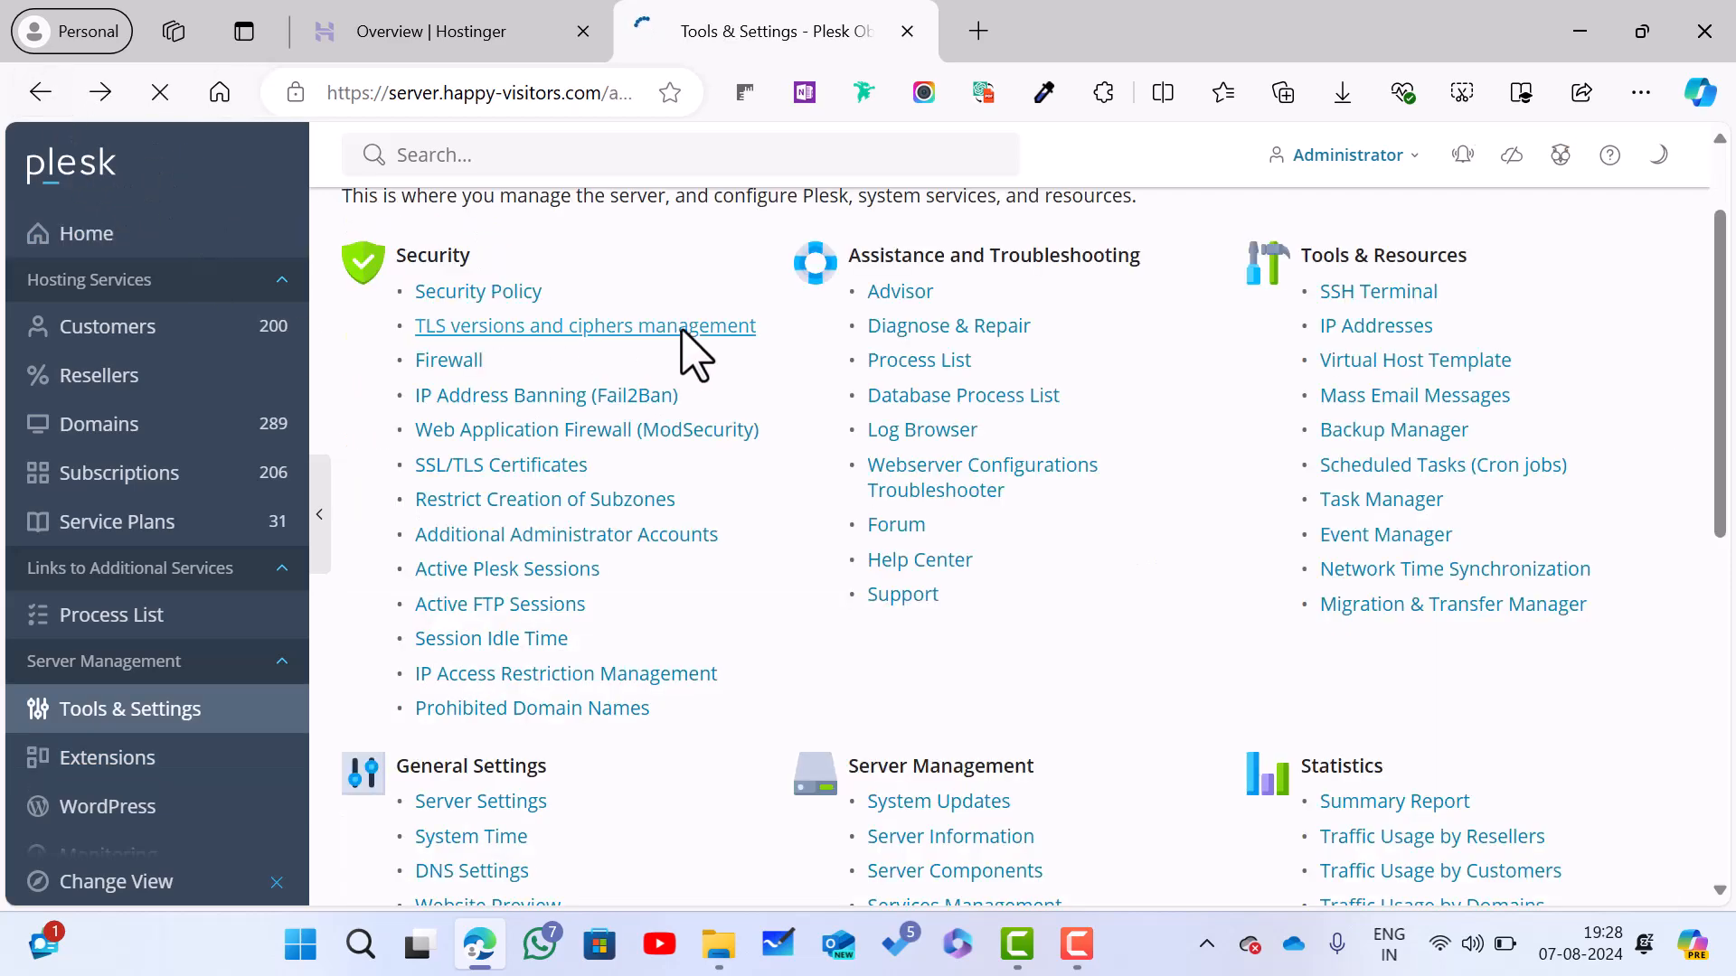
pyautogui.click(233, 795)
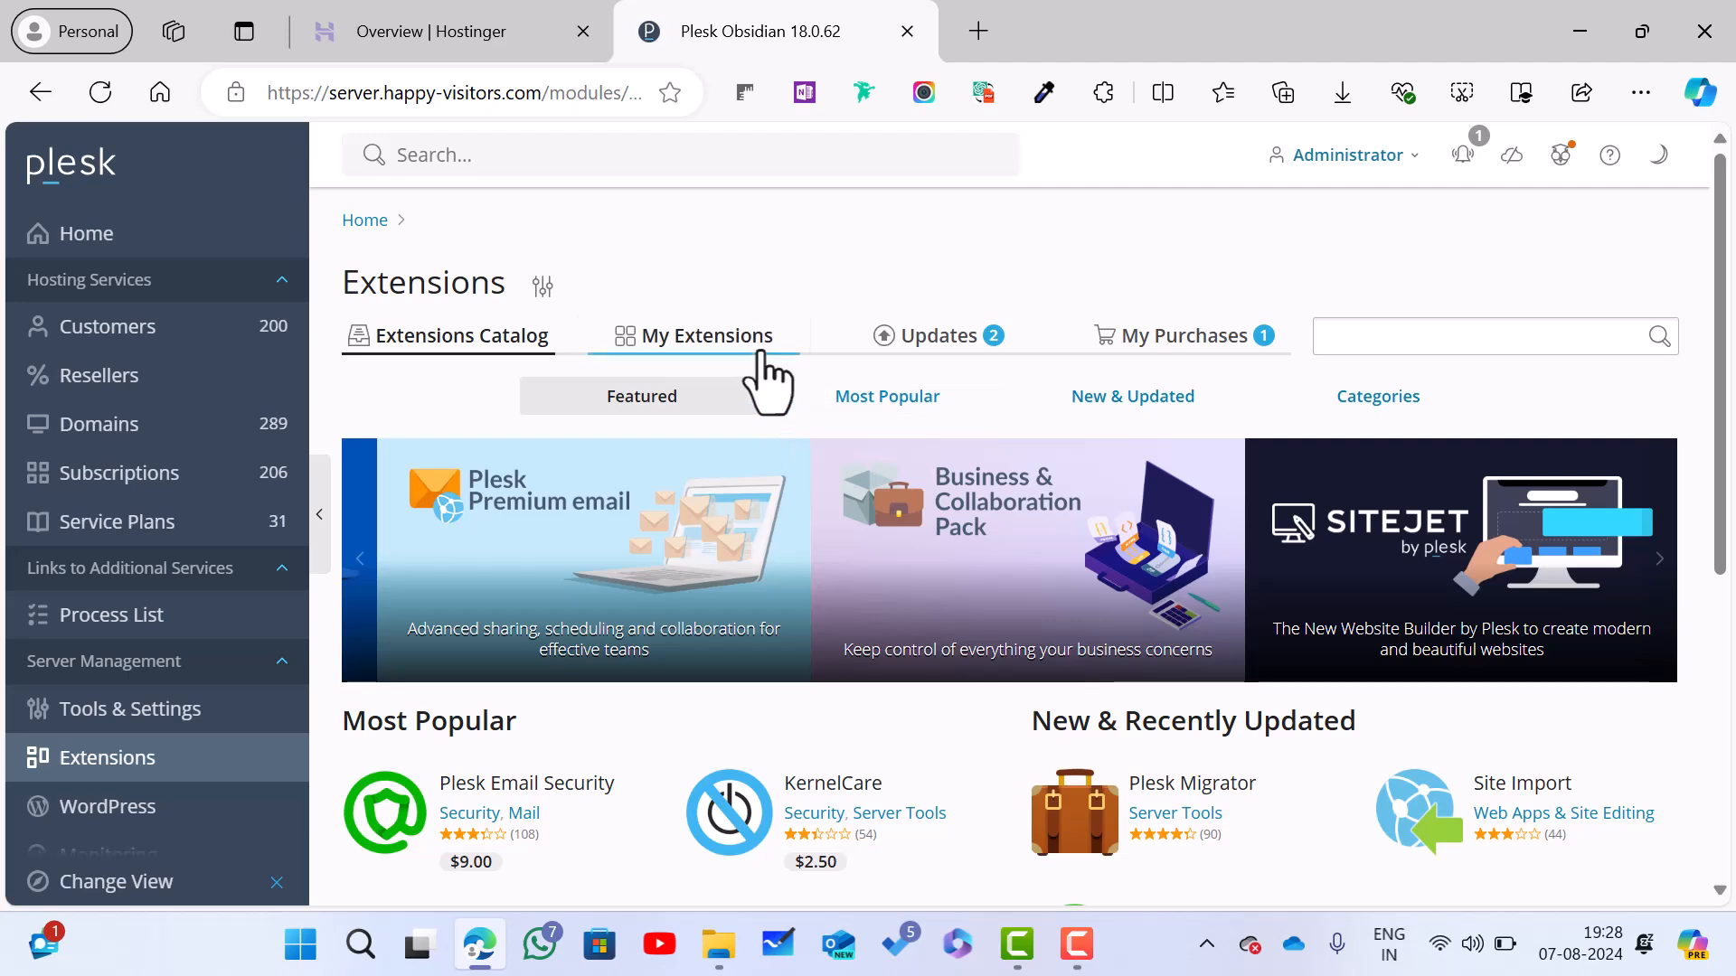
pyautogui.click(756, 349)
pyautogui.scroll(-3, 776, 573)
pyautogui.scroll(-3, 786, 574)
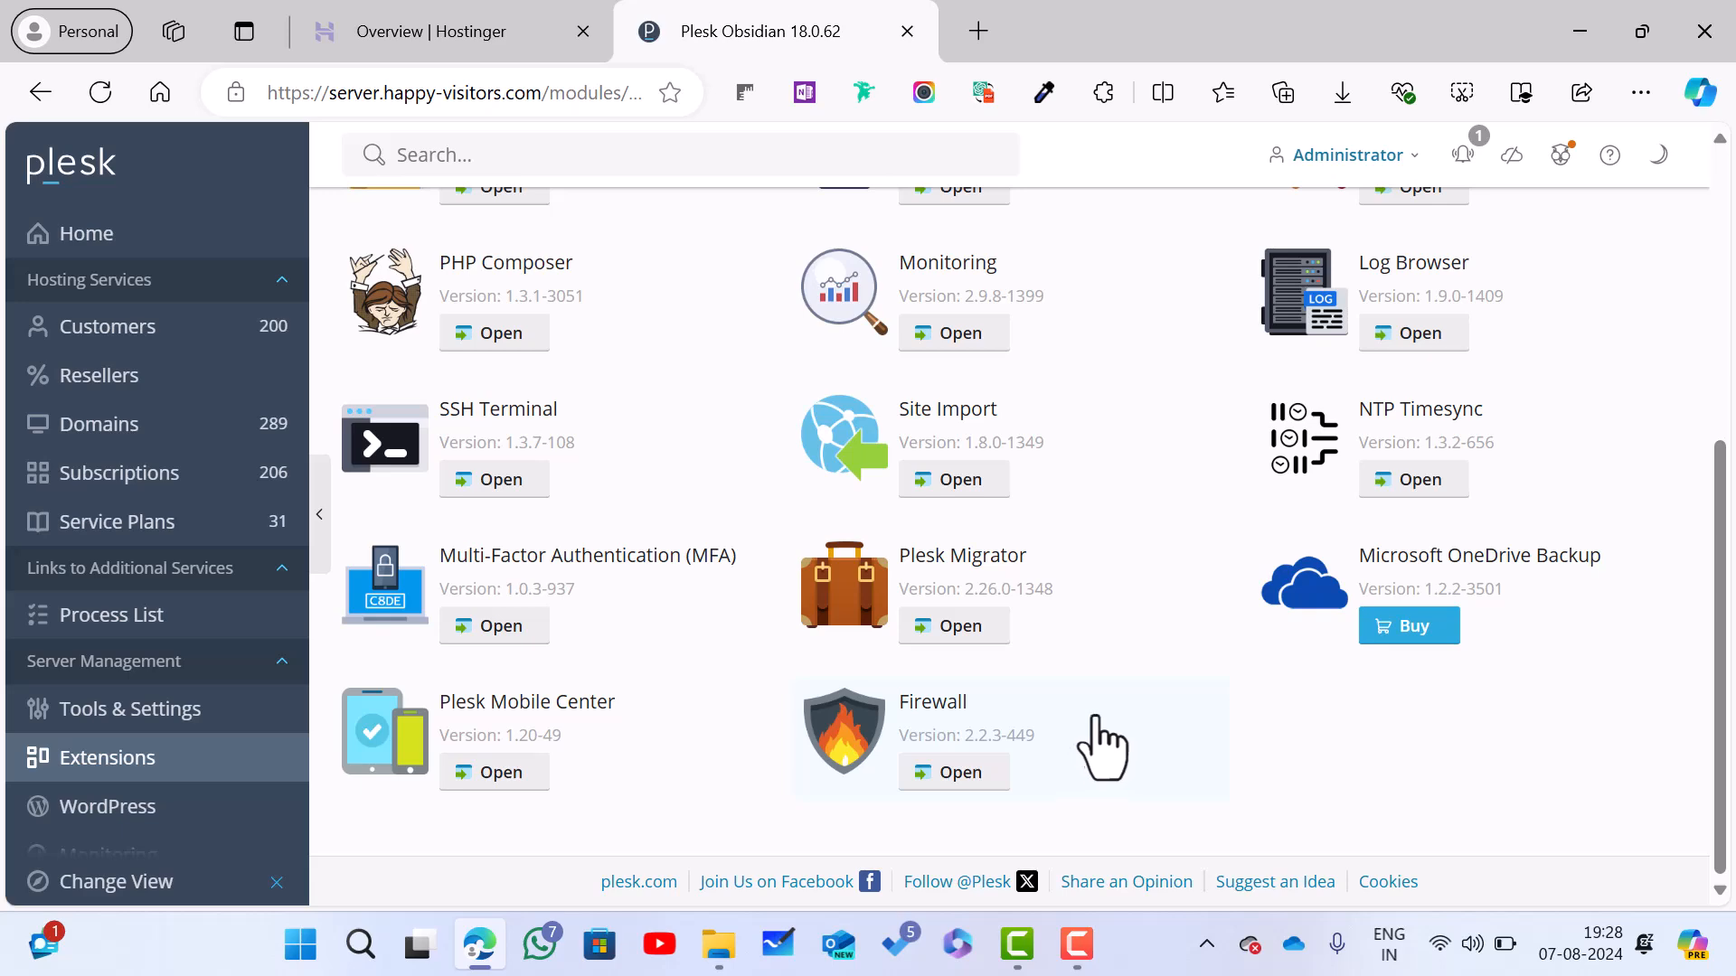
pyautogui.click(226, 716)
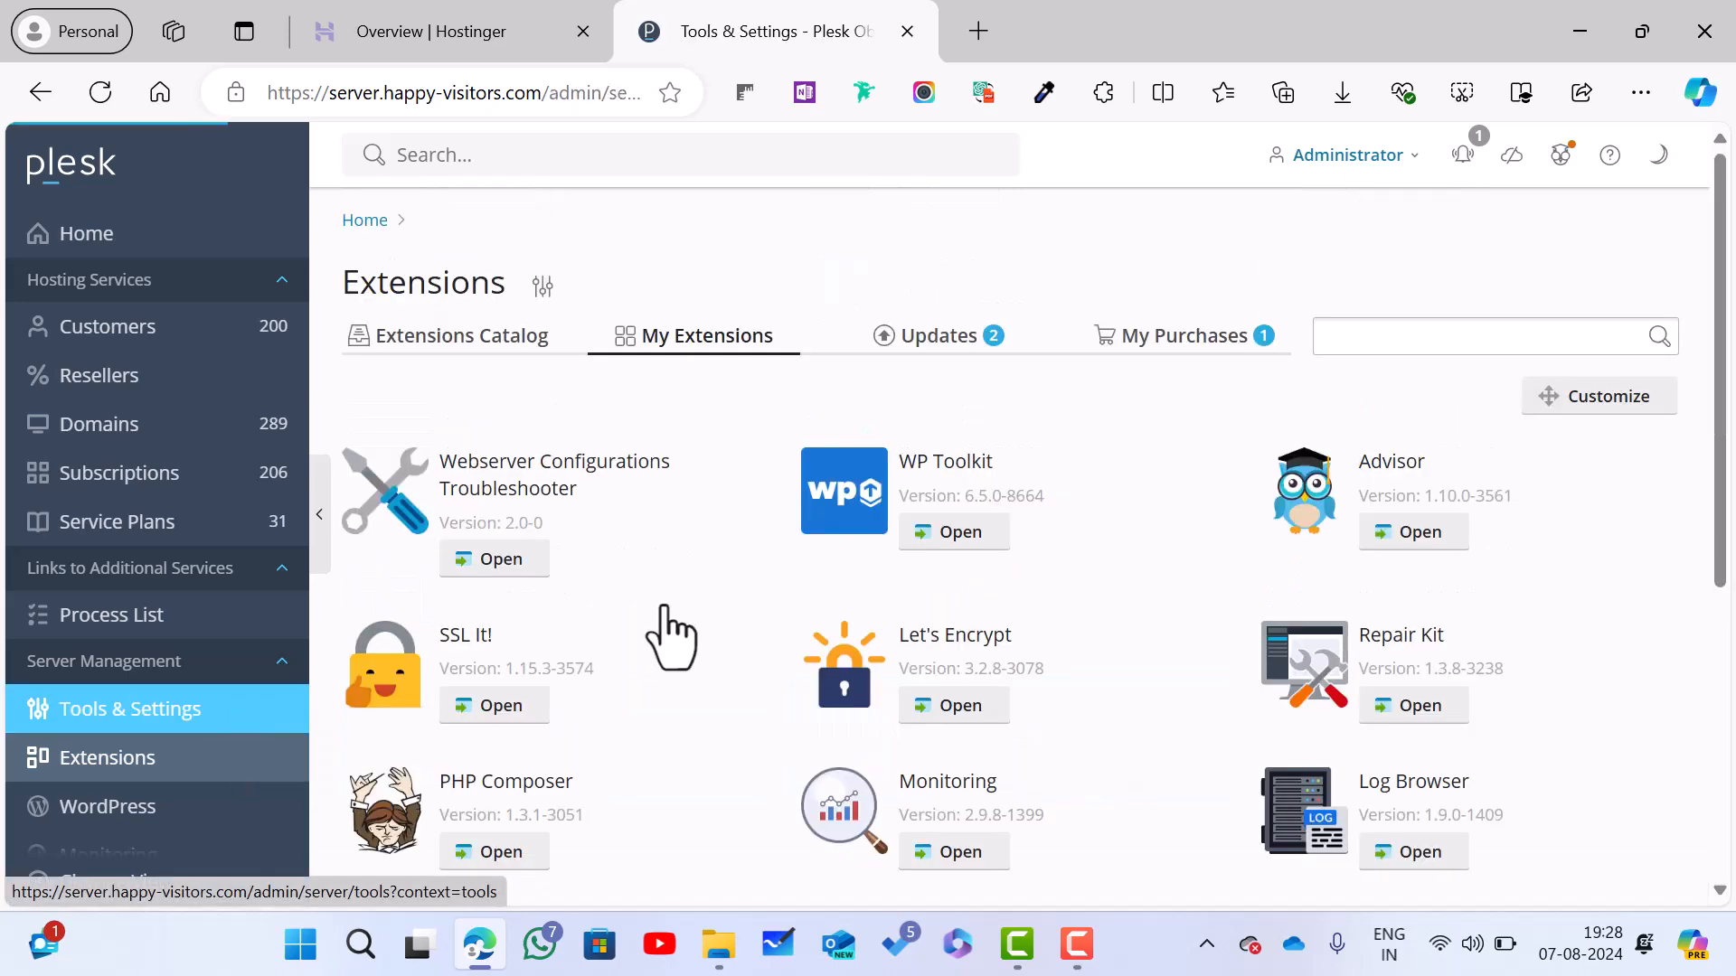
pyautogui.scroll(-2, 666, 631)
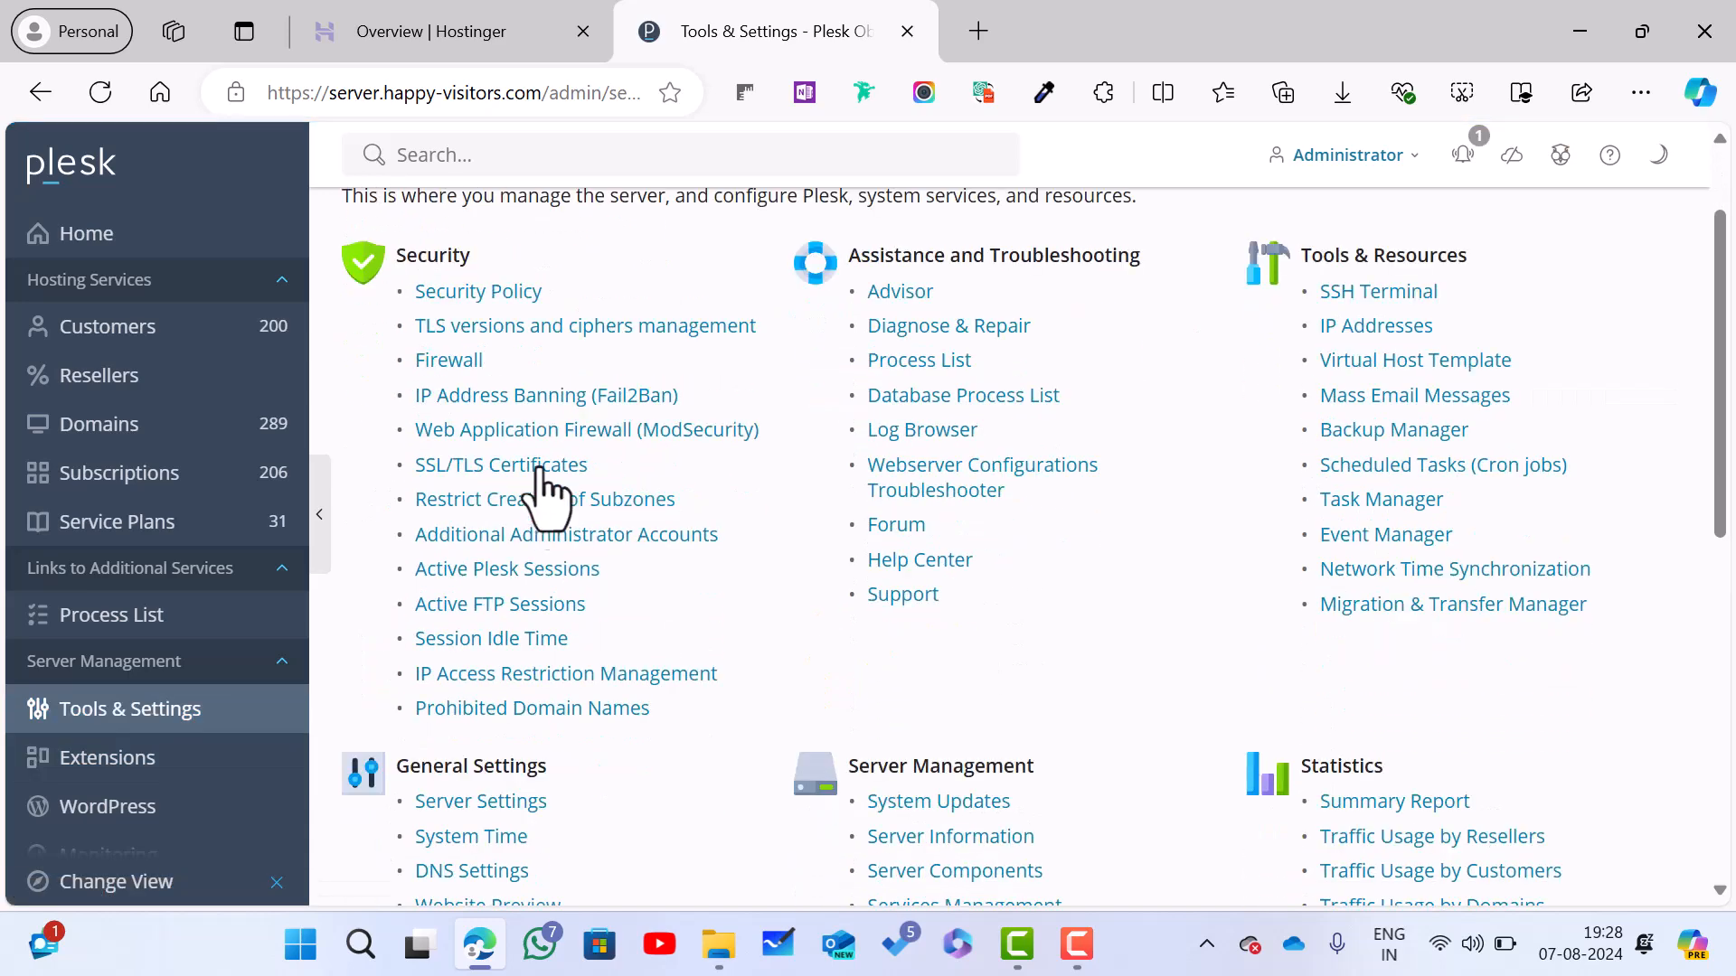
# Step: Open IP Address Banning (Fail2Ban) and review its five trusted IP addresses, including the Airtel Static IP entry
pyautogui.click(479, 412)
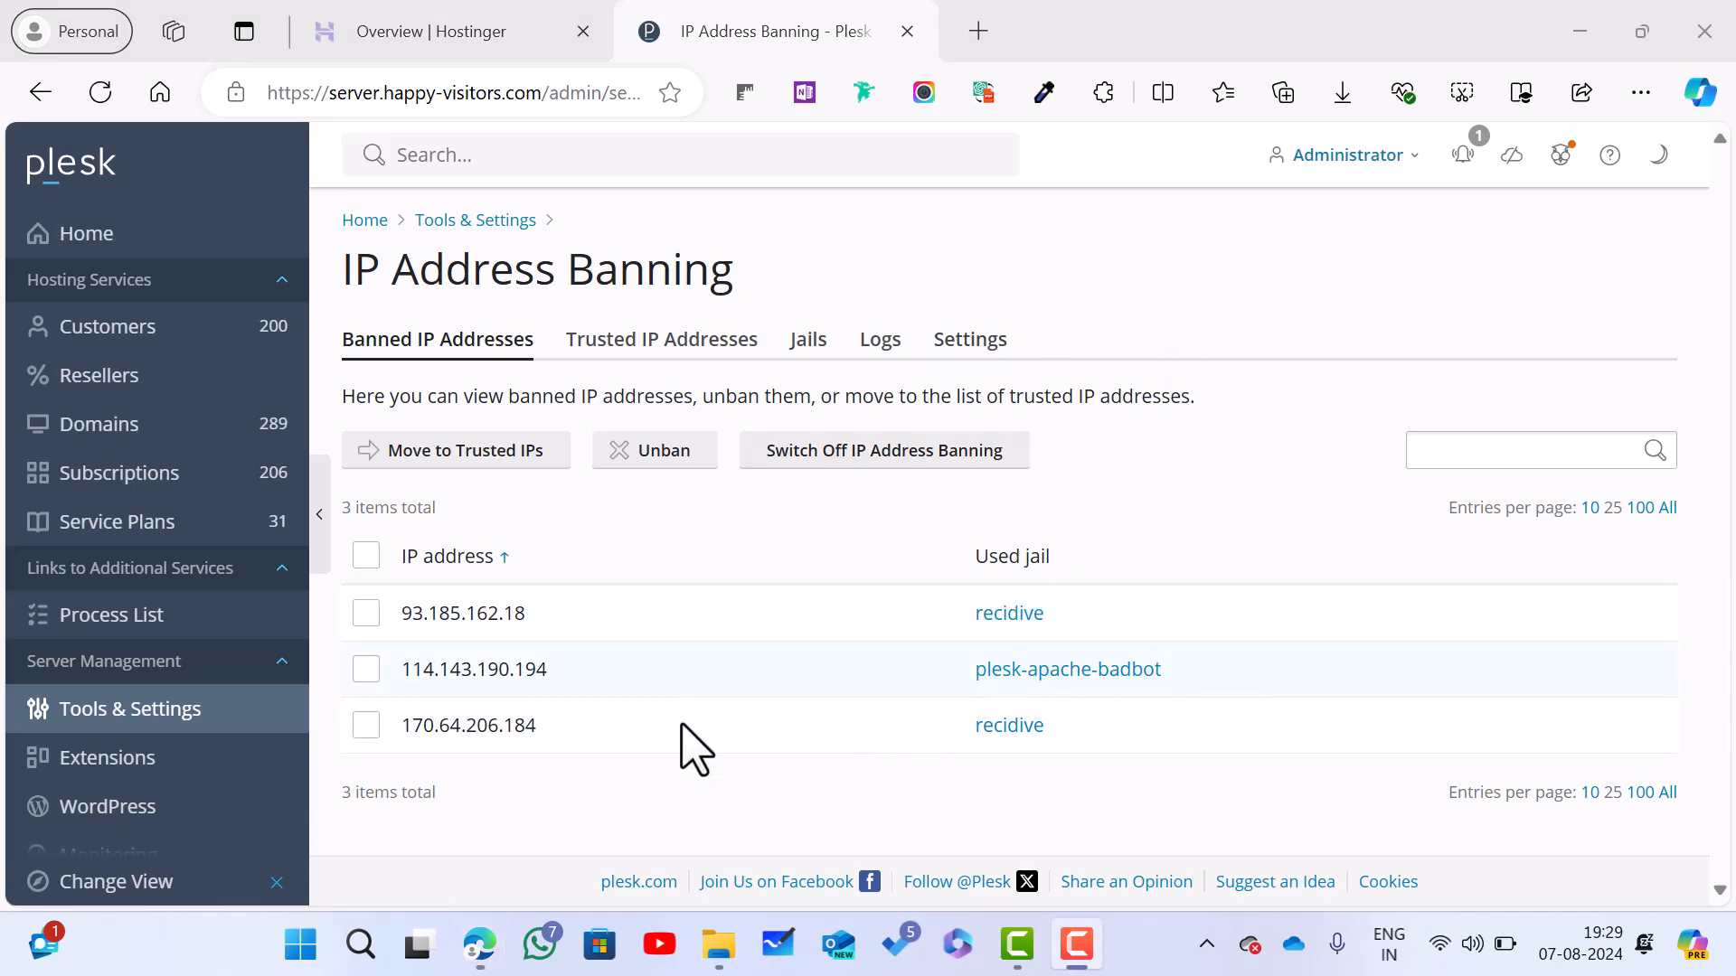
pyautogui.click(674, 352)
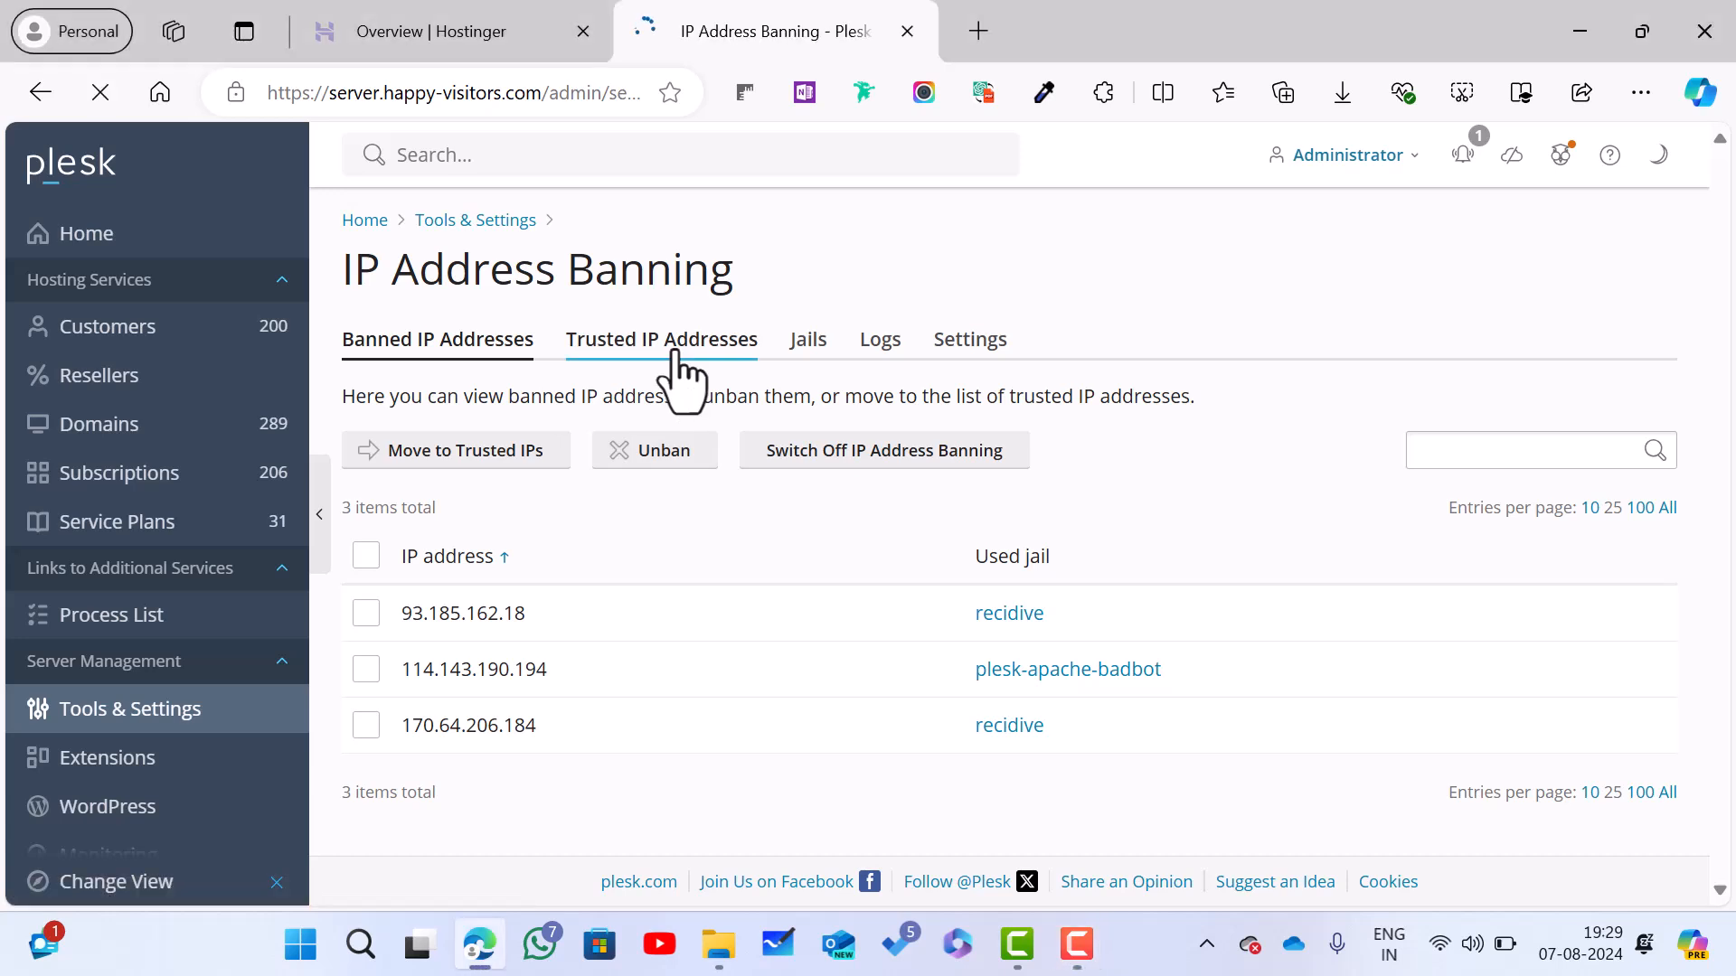
pyautogui.scroll(-1, 760, 500)
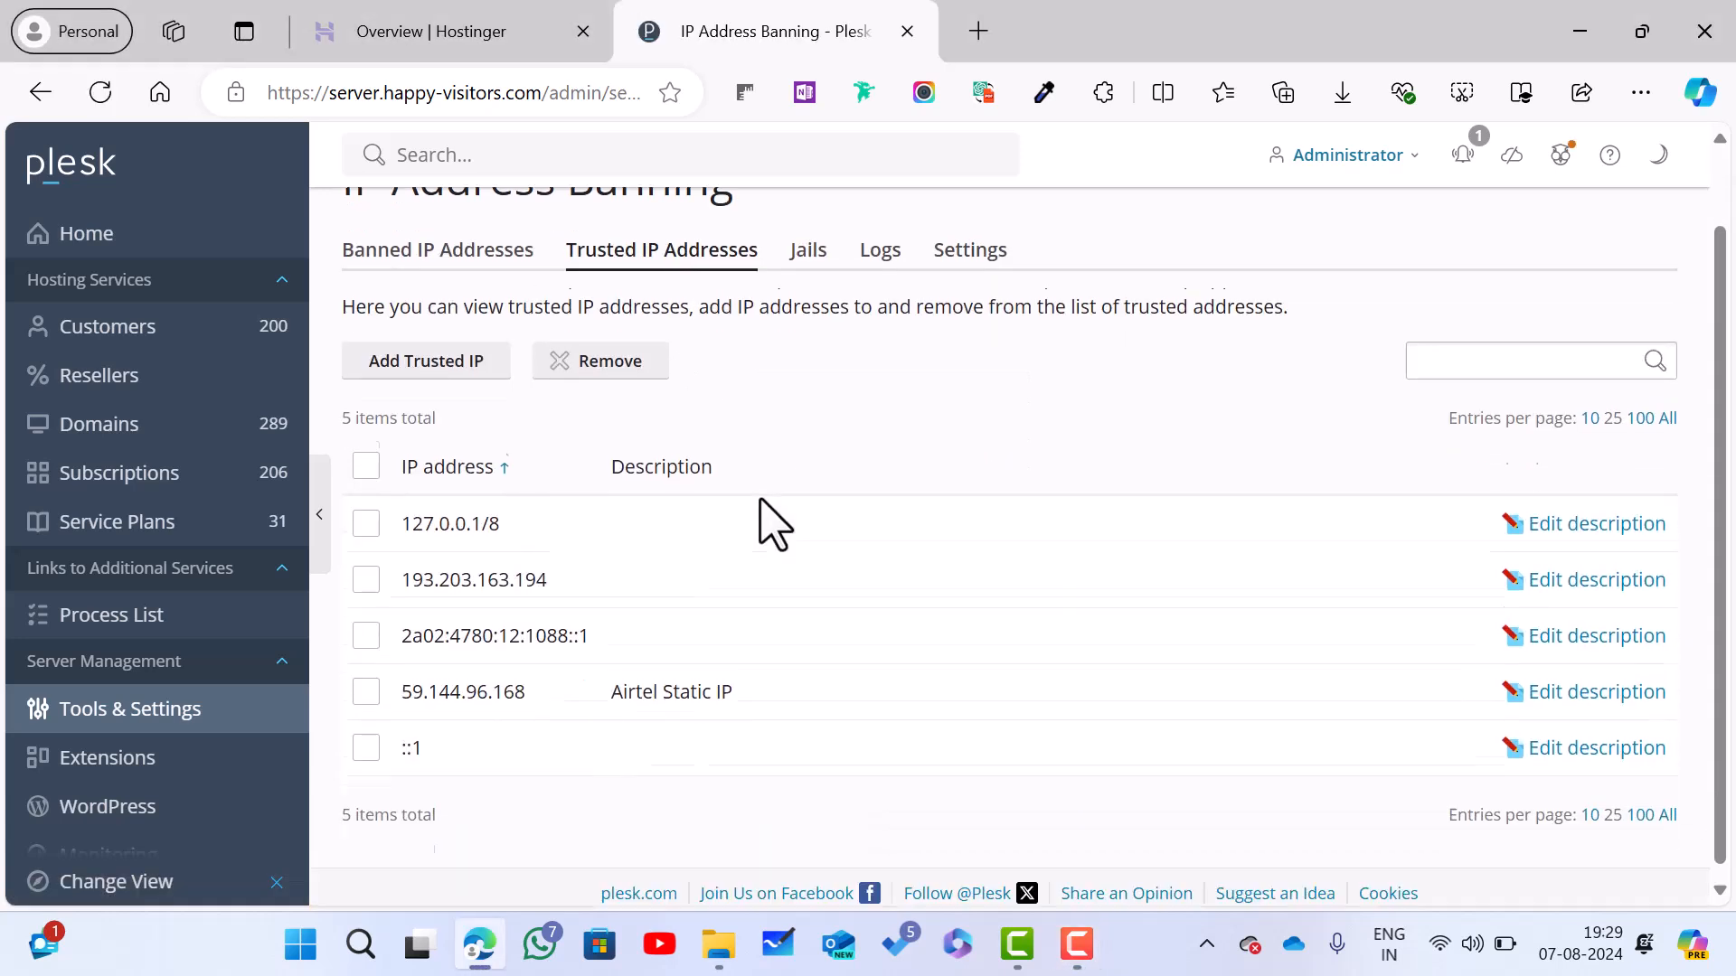
pyautogui.moveTo(612, 682); pyautogui.dragTo(732, 687)
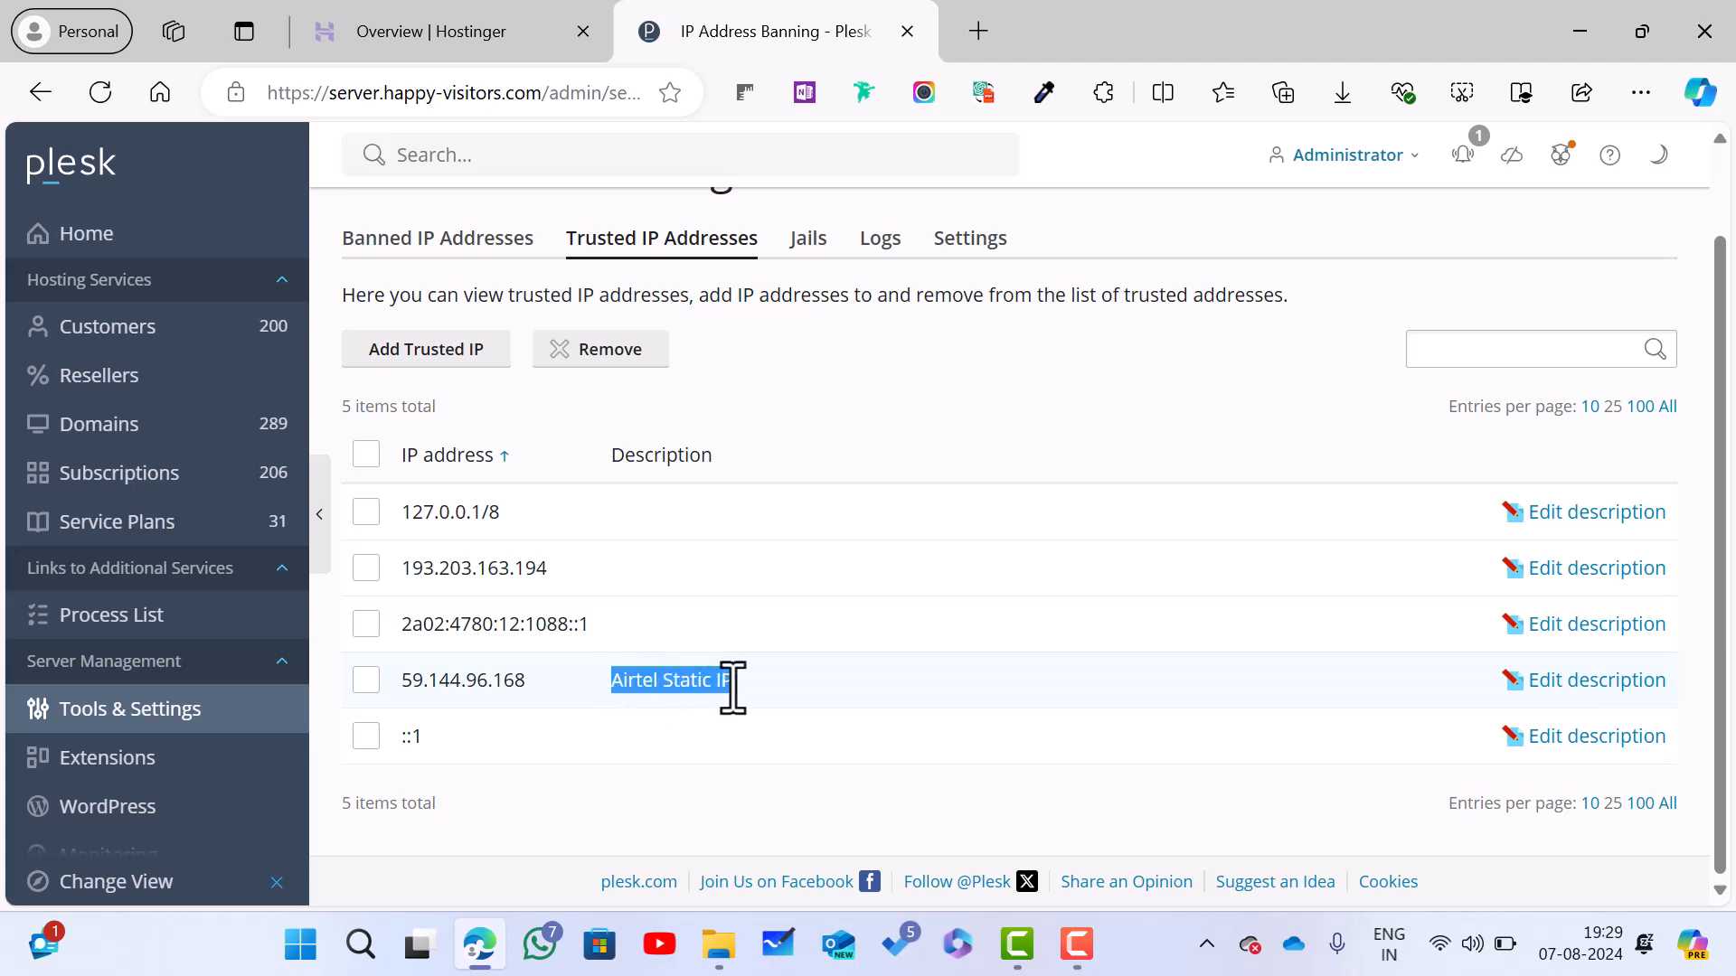
pyautogui.click(967, 390)
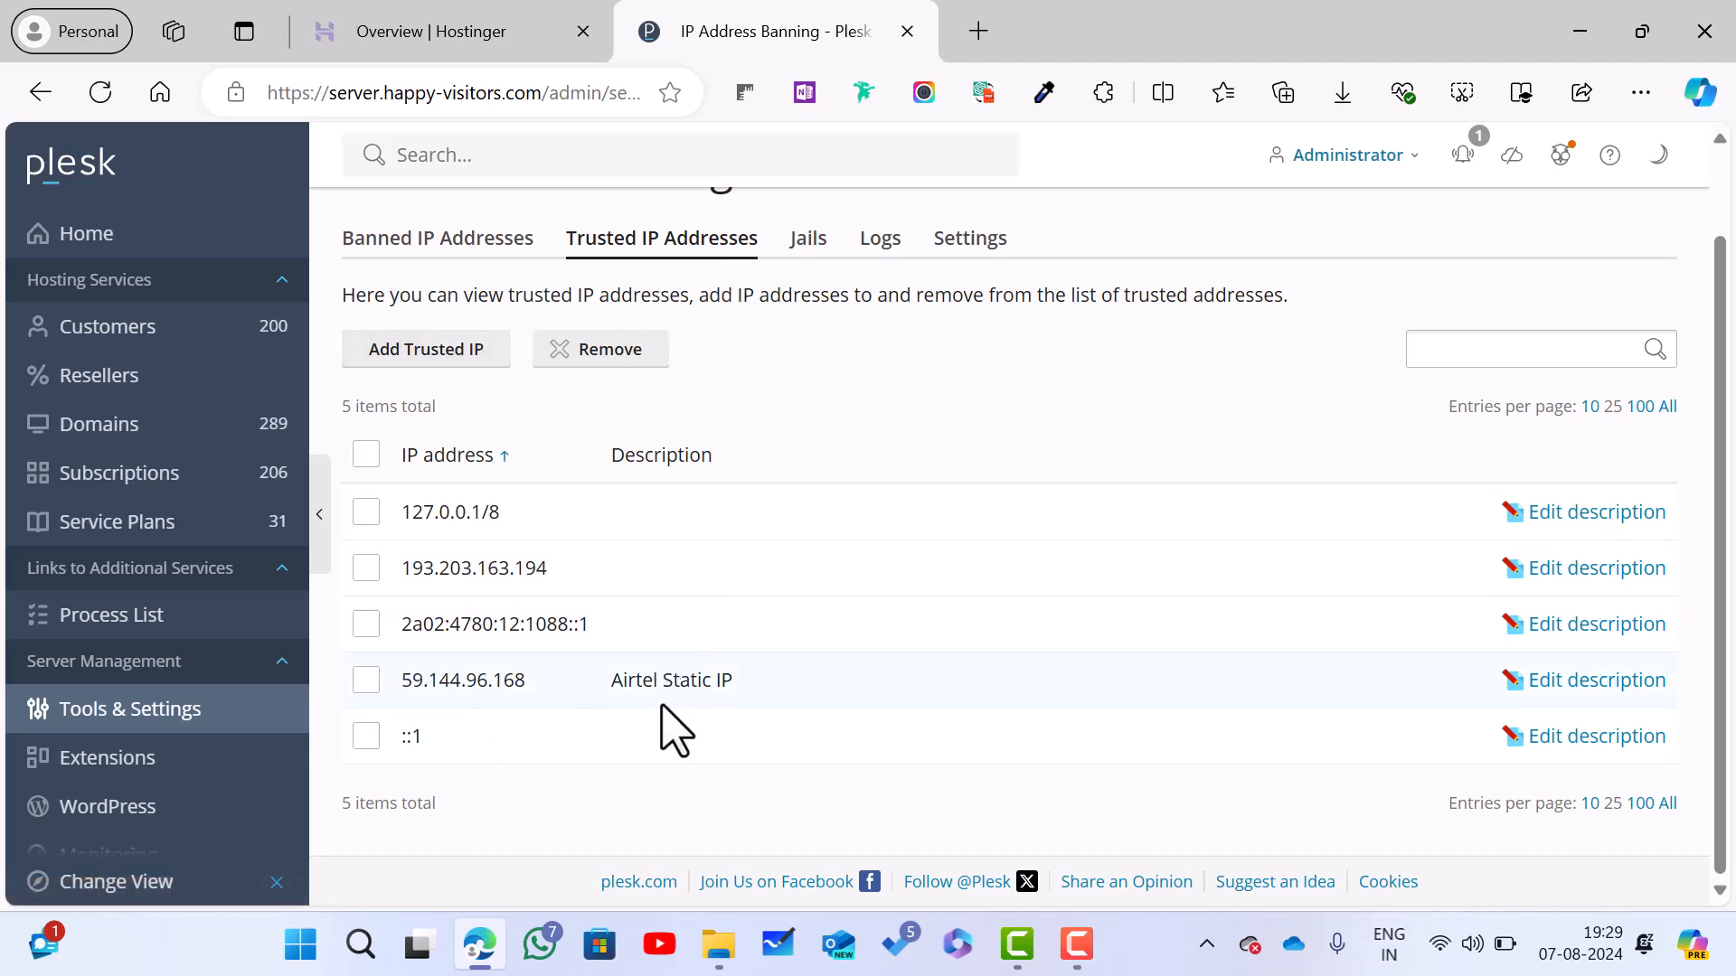
pyautogui.scroll(2, 726, 714)
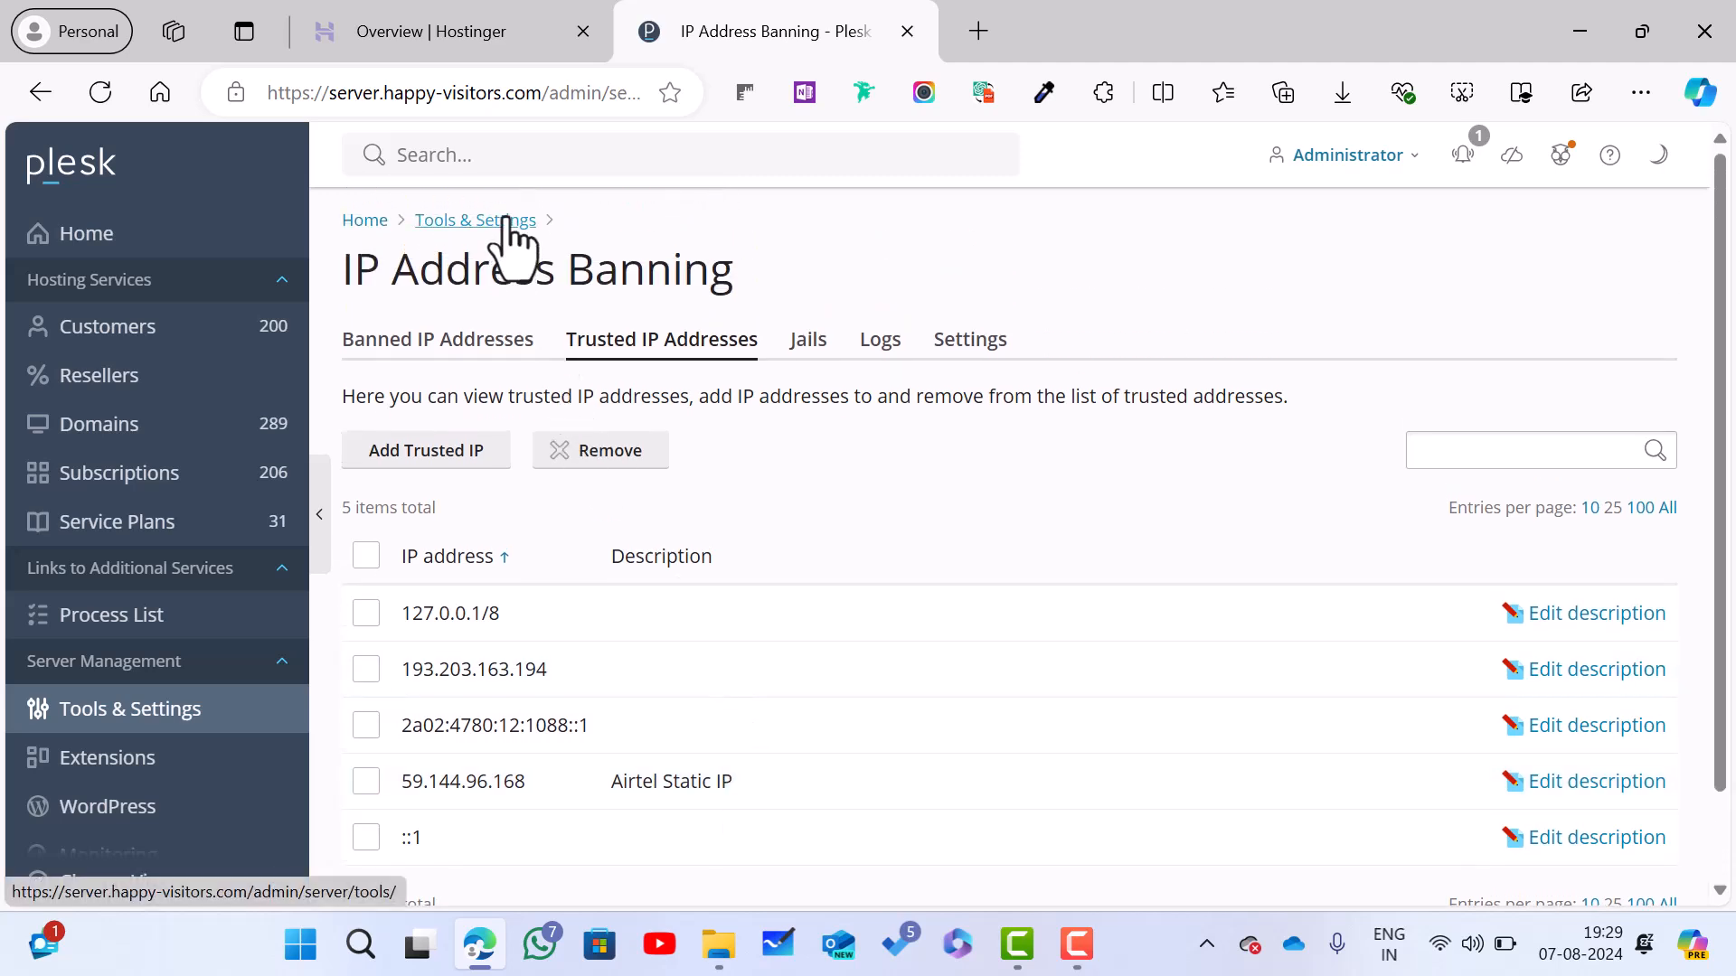
# Step: Open Web Application Firewall (ModSecurity) and review its General tab: mode On, Comodo (free) rule set
pyautogui.click(506, 219)
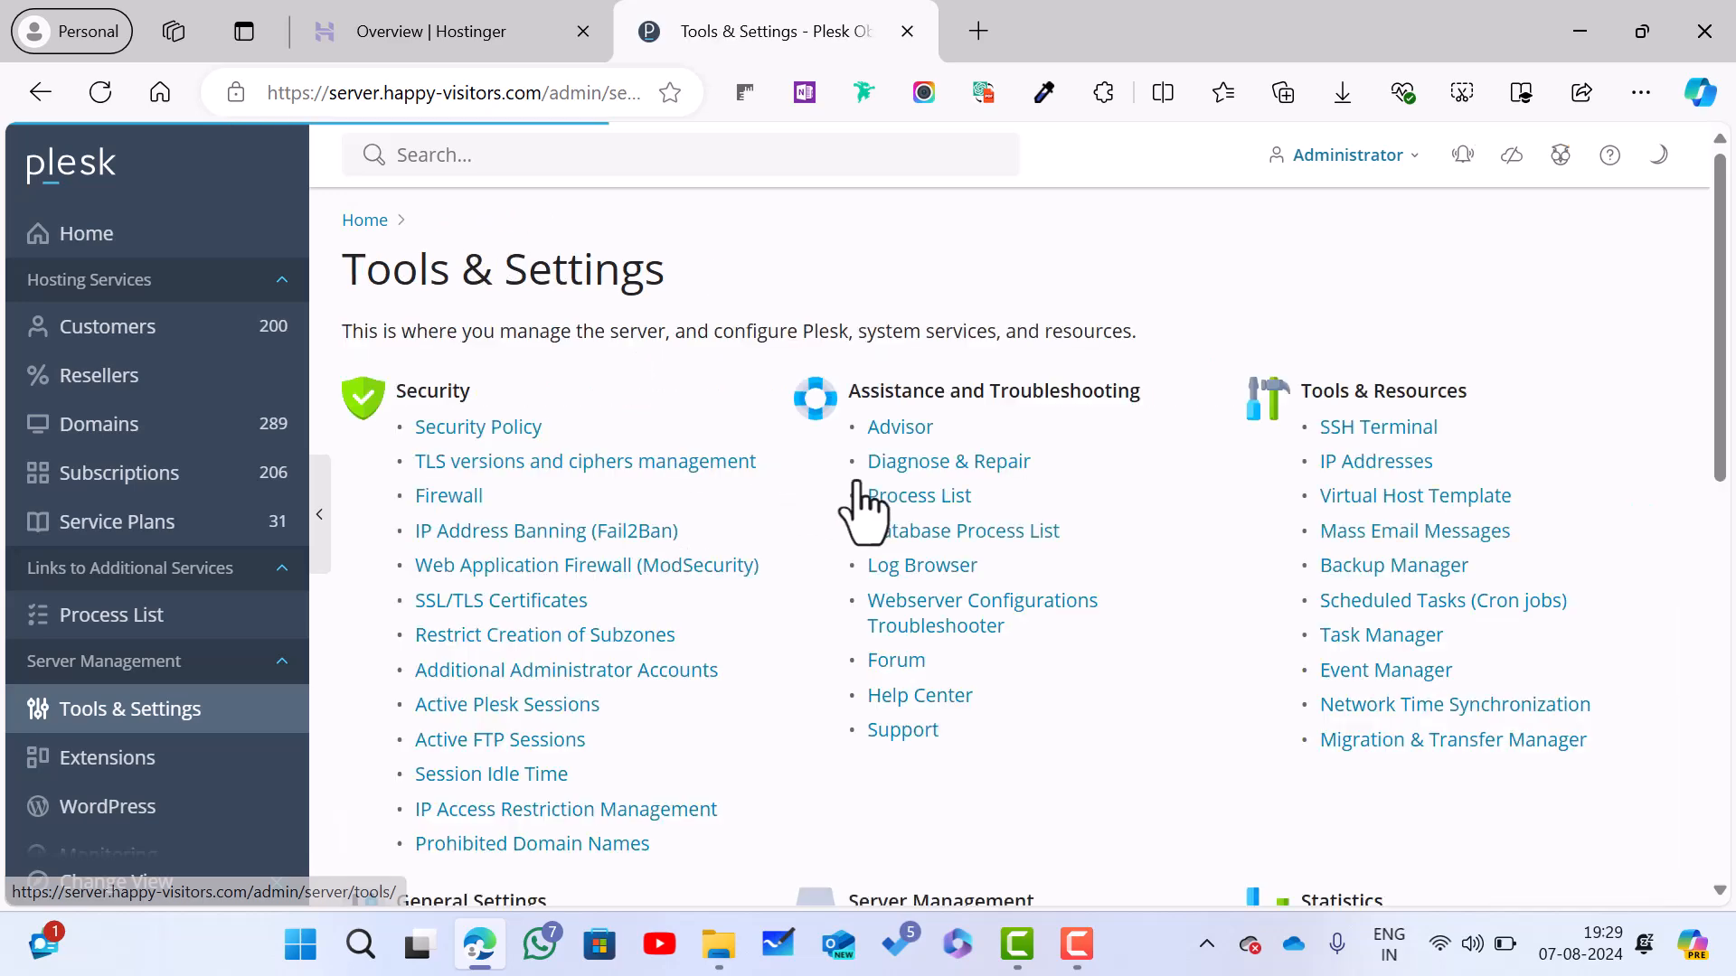
pyautogui.scroll(-2, 862, 506)
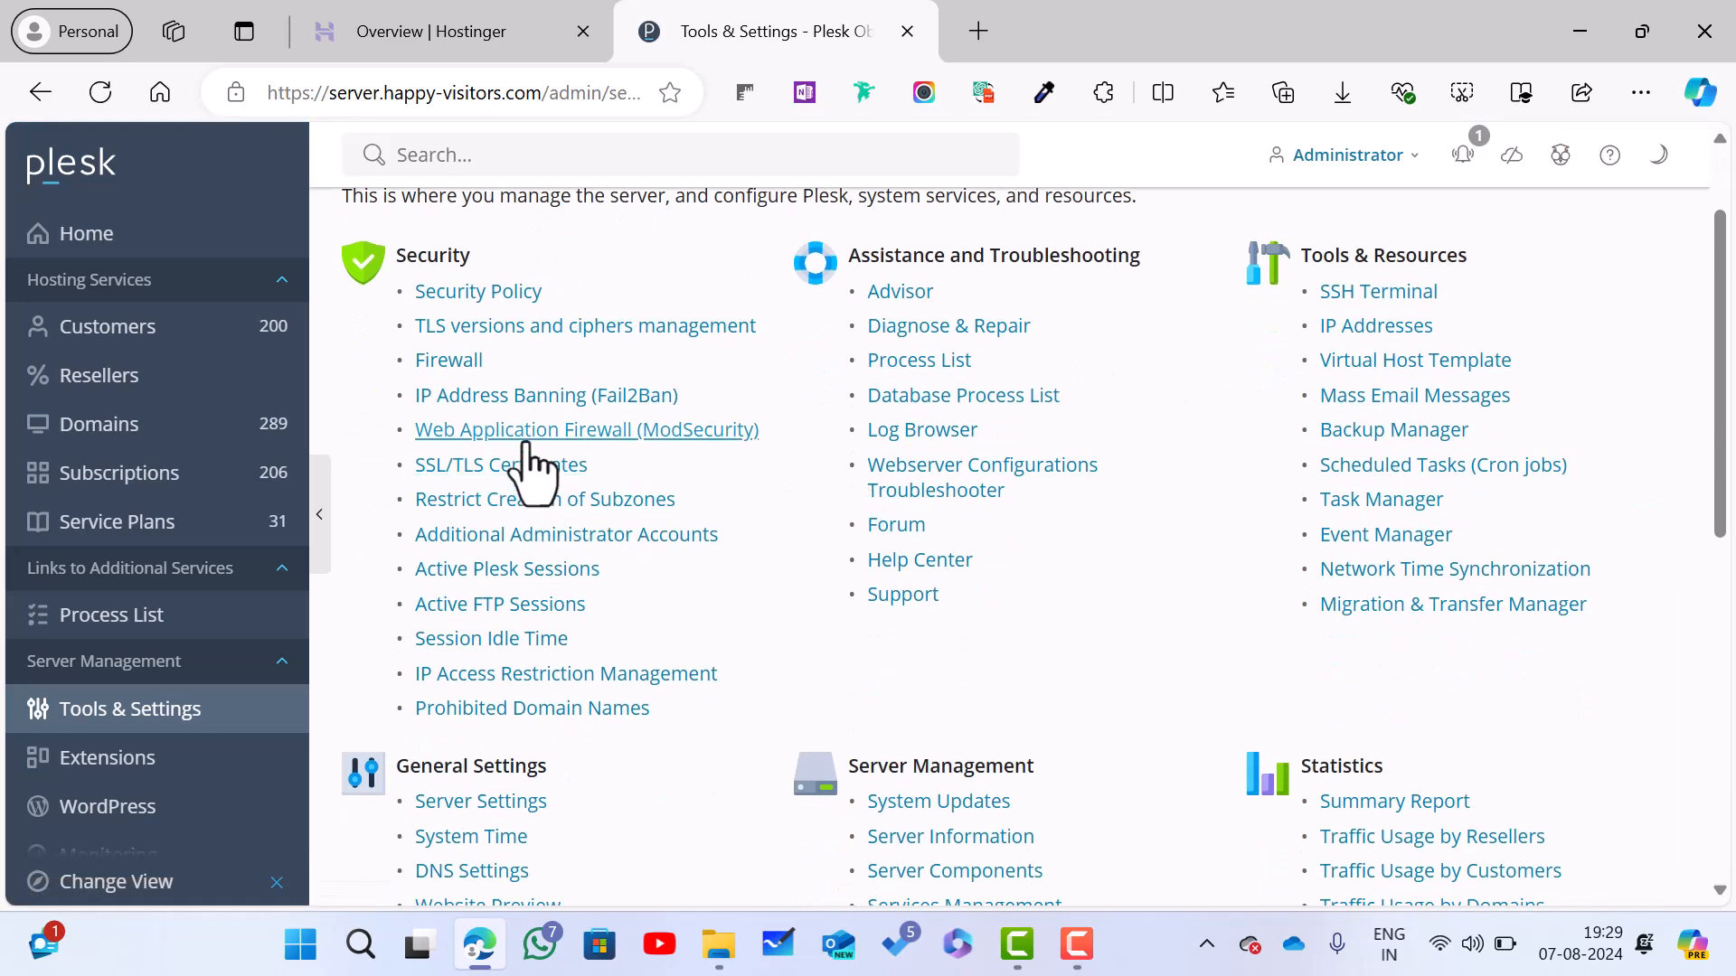
pyautogui.click(621, 434)
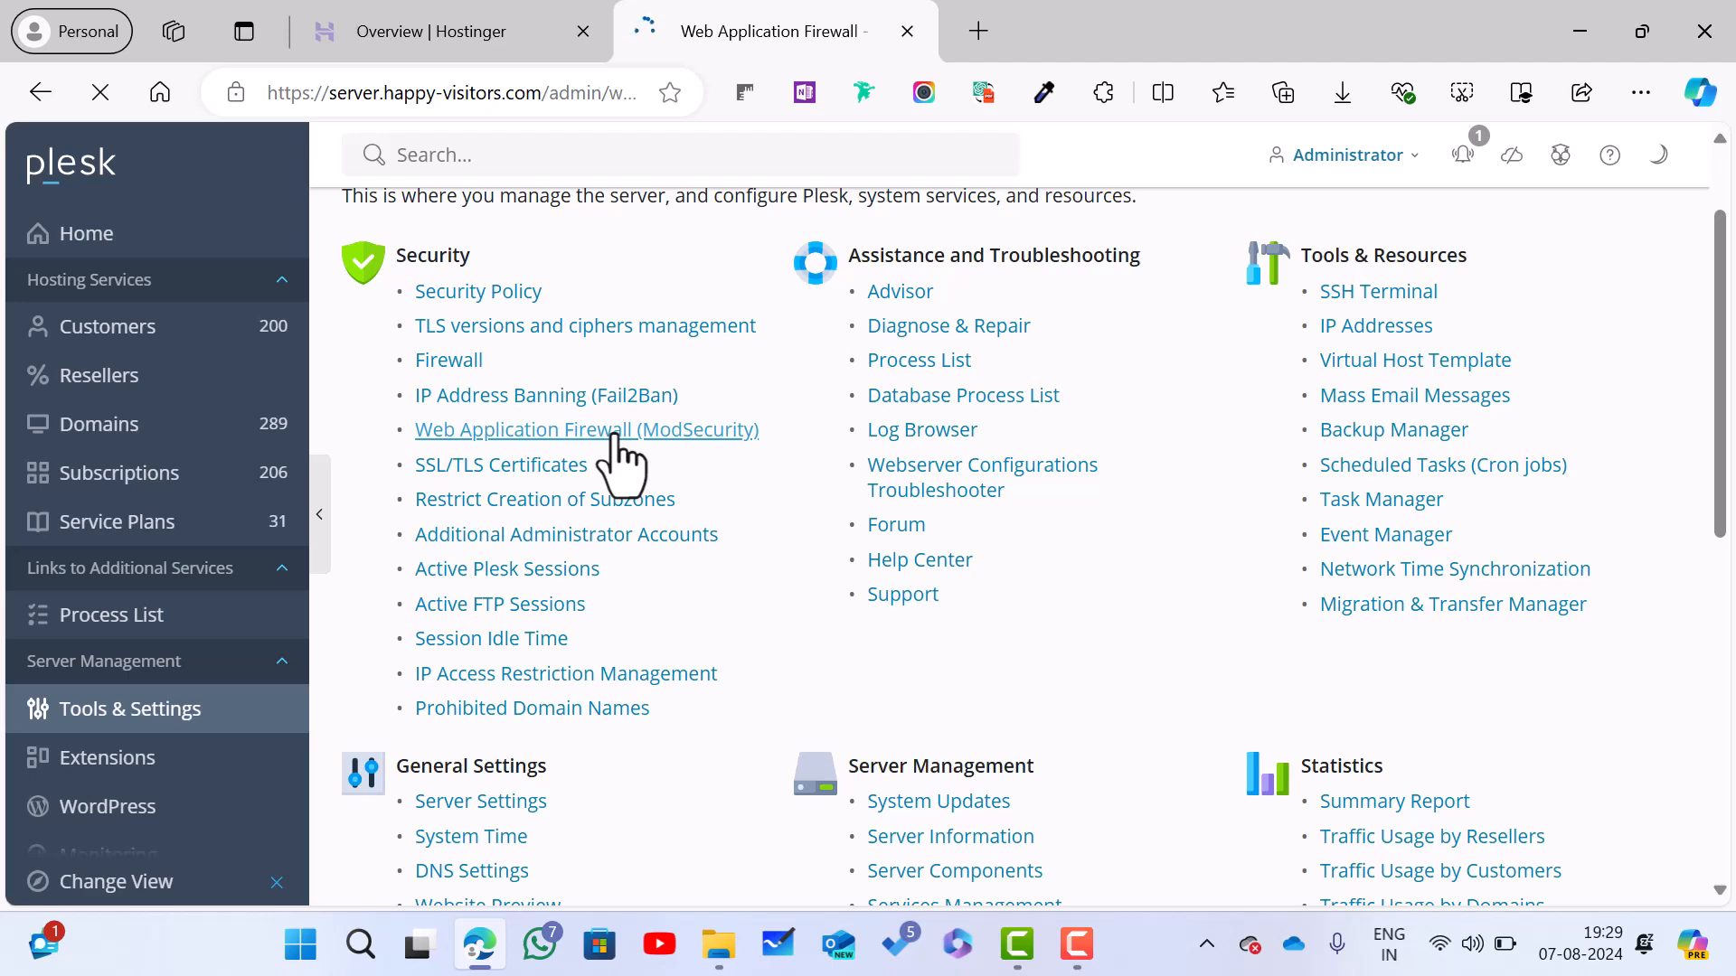
pyautogui.scroll(-3, 618, 437)
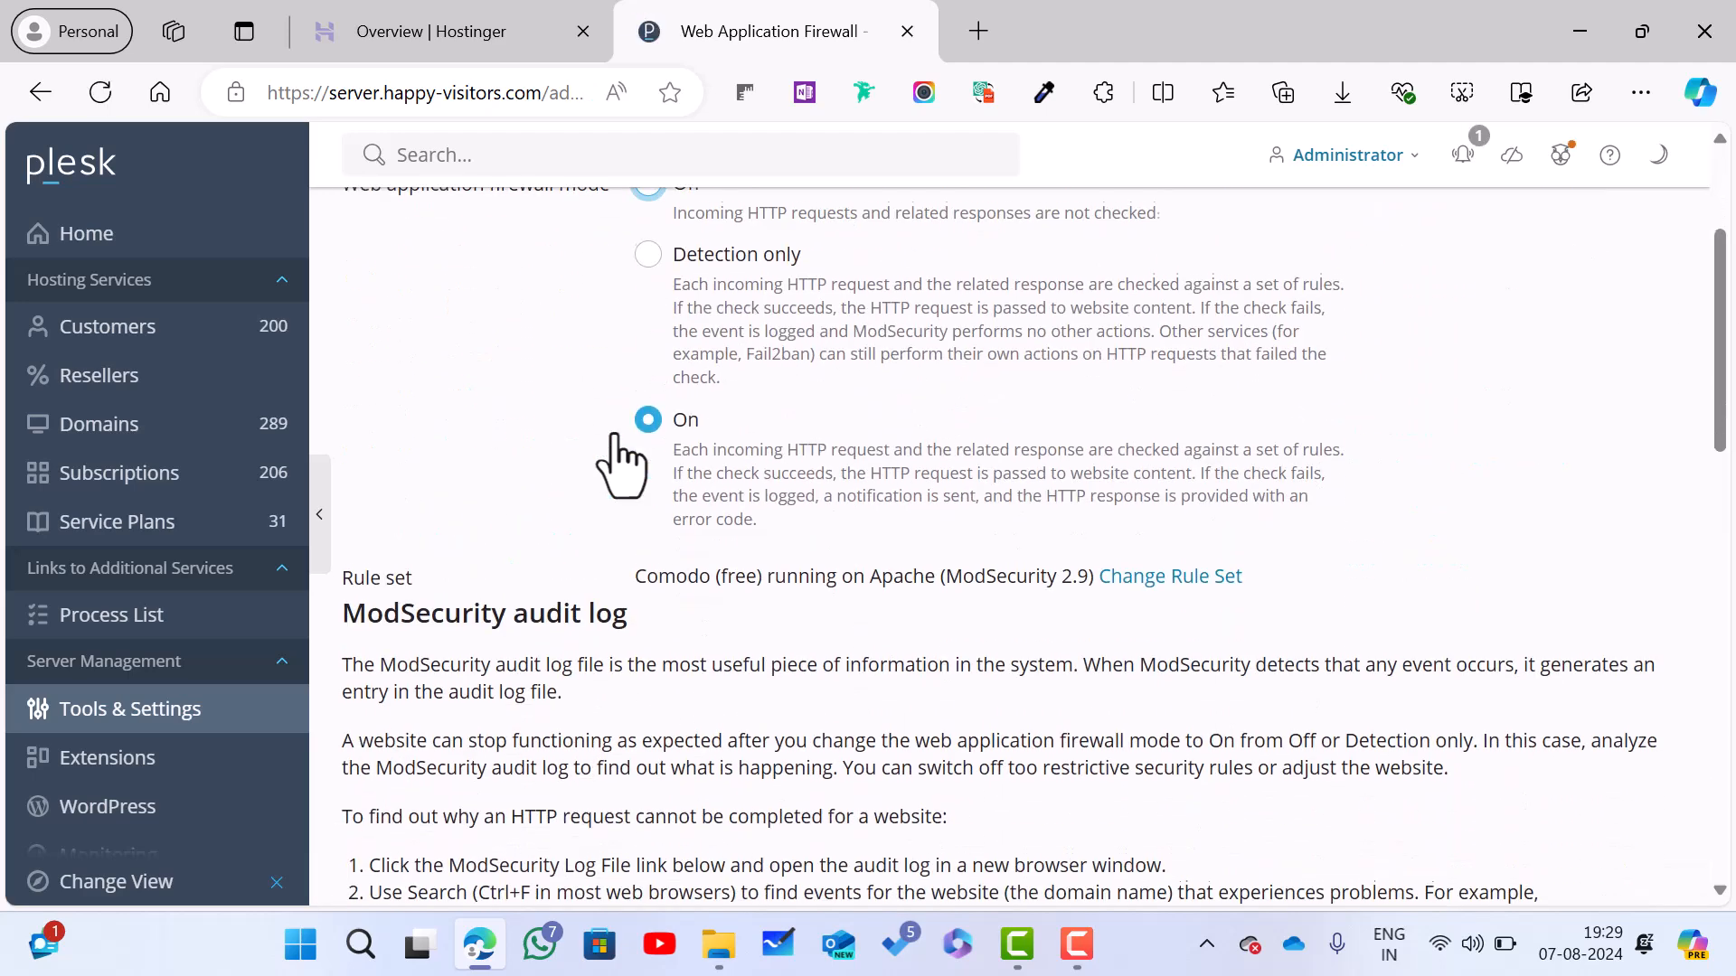
pyautogui.scroll(2, 620, 459)
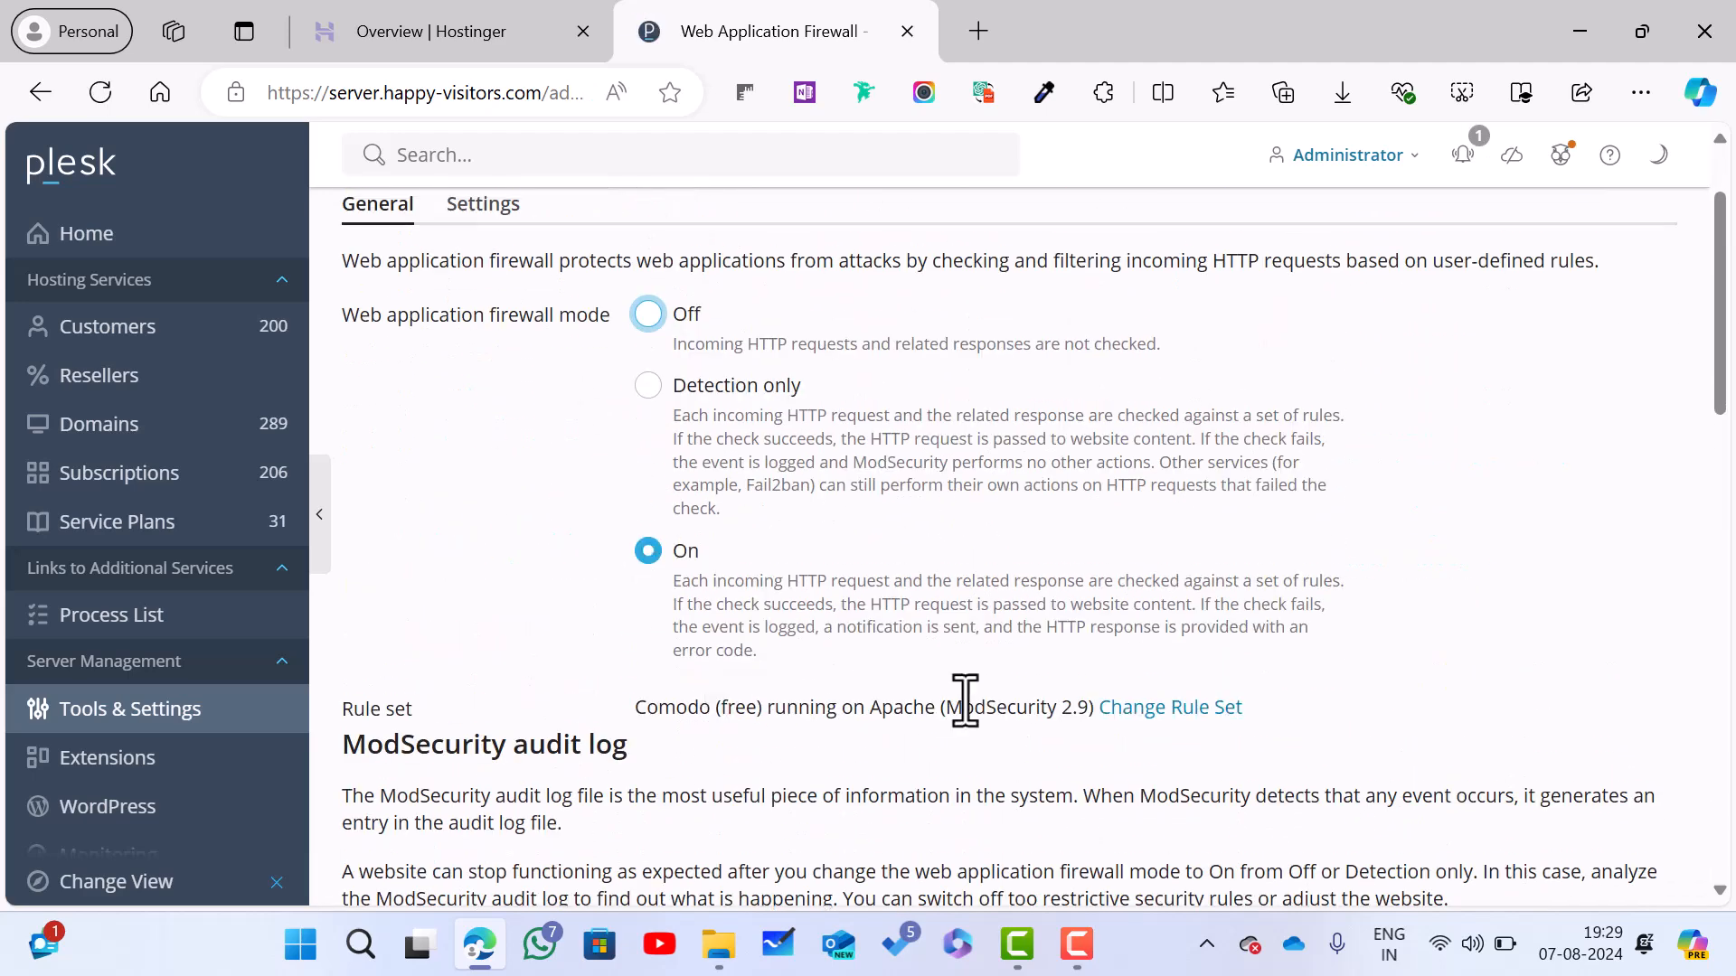
pyautogui.scroll(-10, 964, 701)
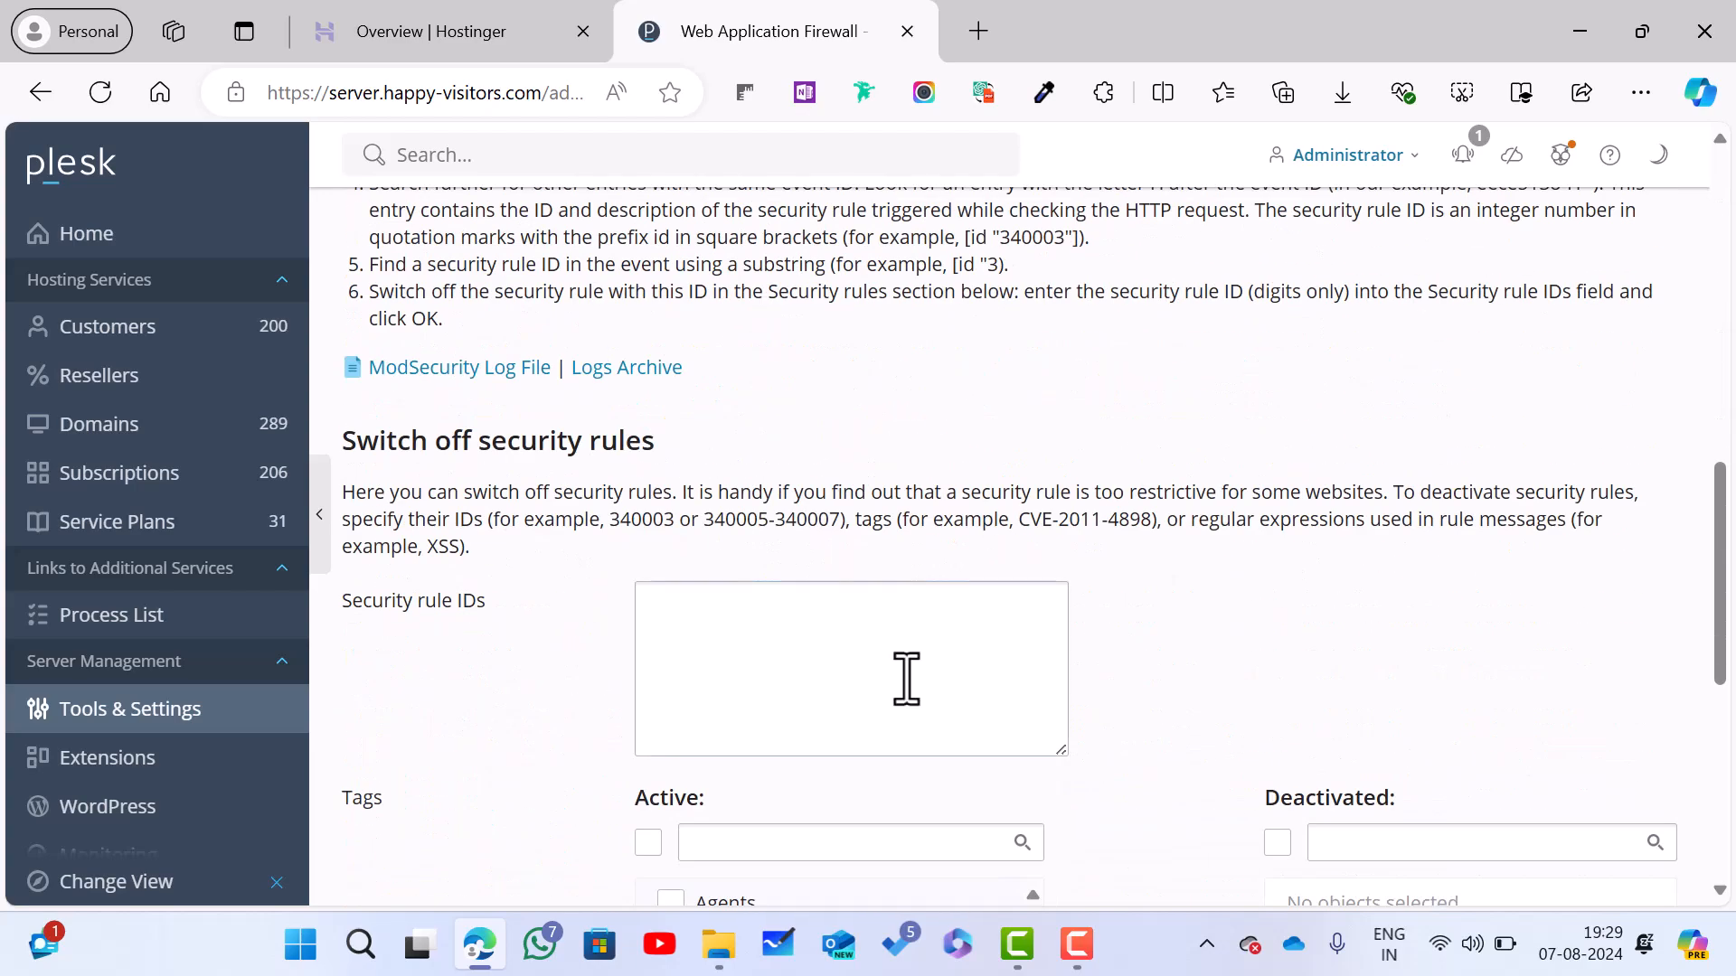
pyautogui.scroll(12, 387, 375)
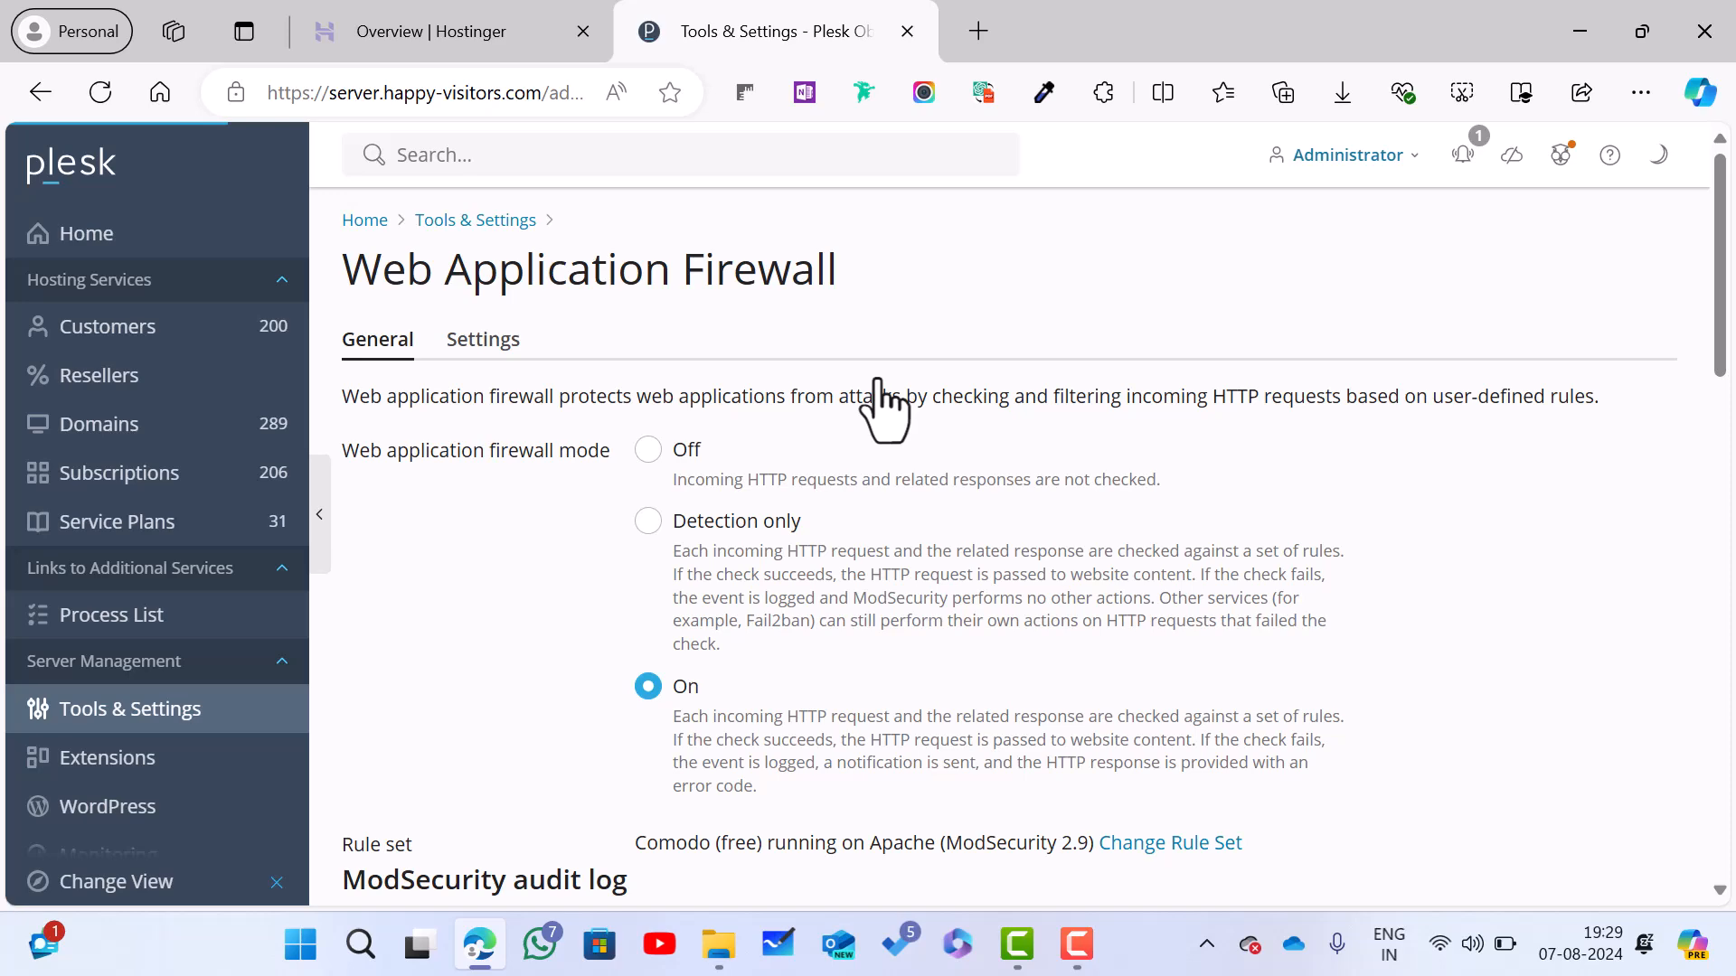
# Step: Scroll through Tools & Settings and open the Webserver Configurations Troubleshooter with its 1,449 configuration files
pyautogui.scroll(-2, 868, 380)
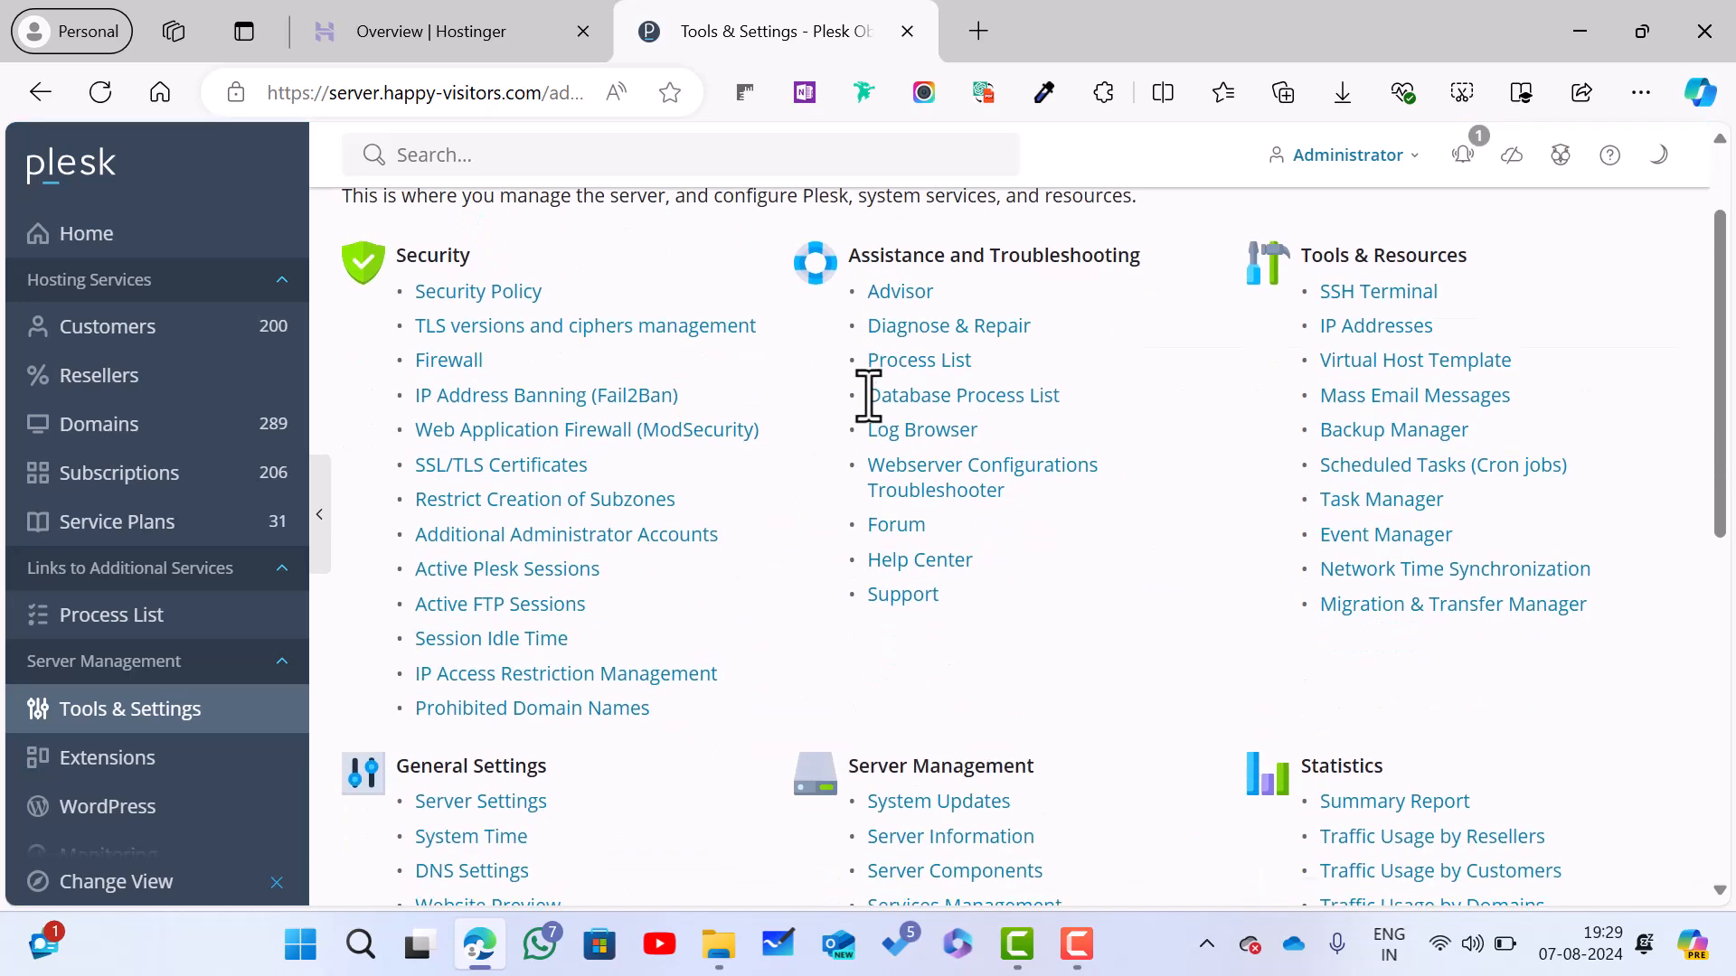
pyautogui.scroll(-2, 886, 587)
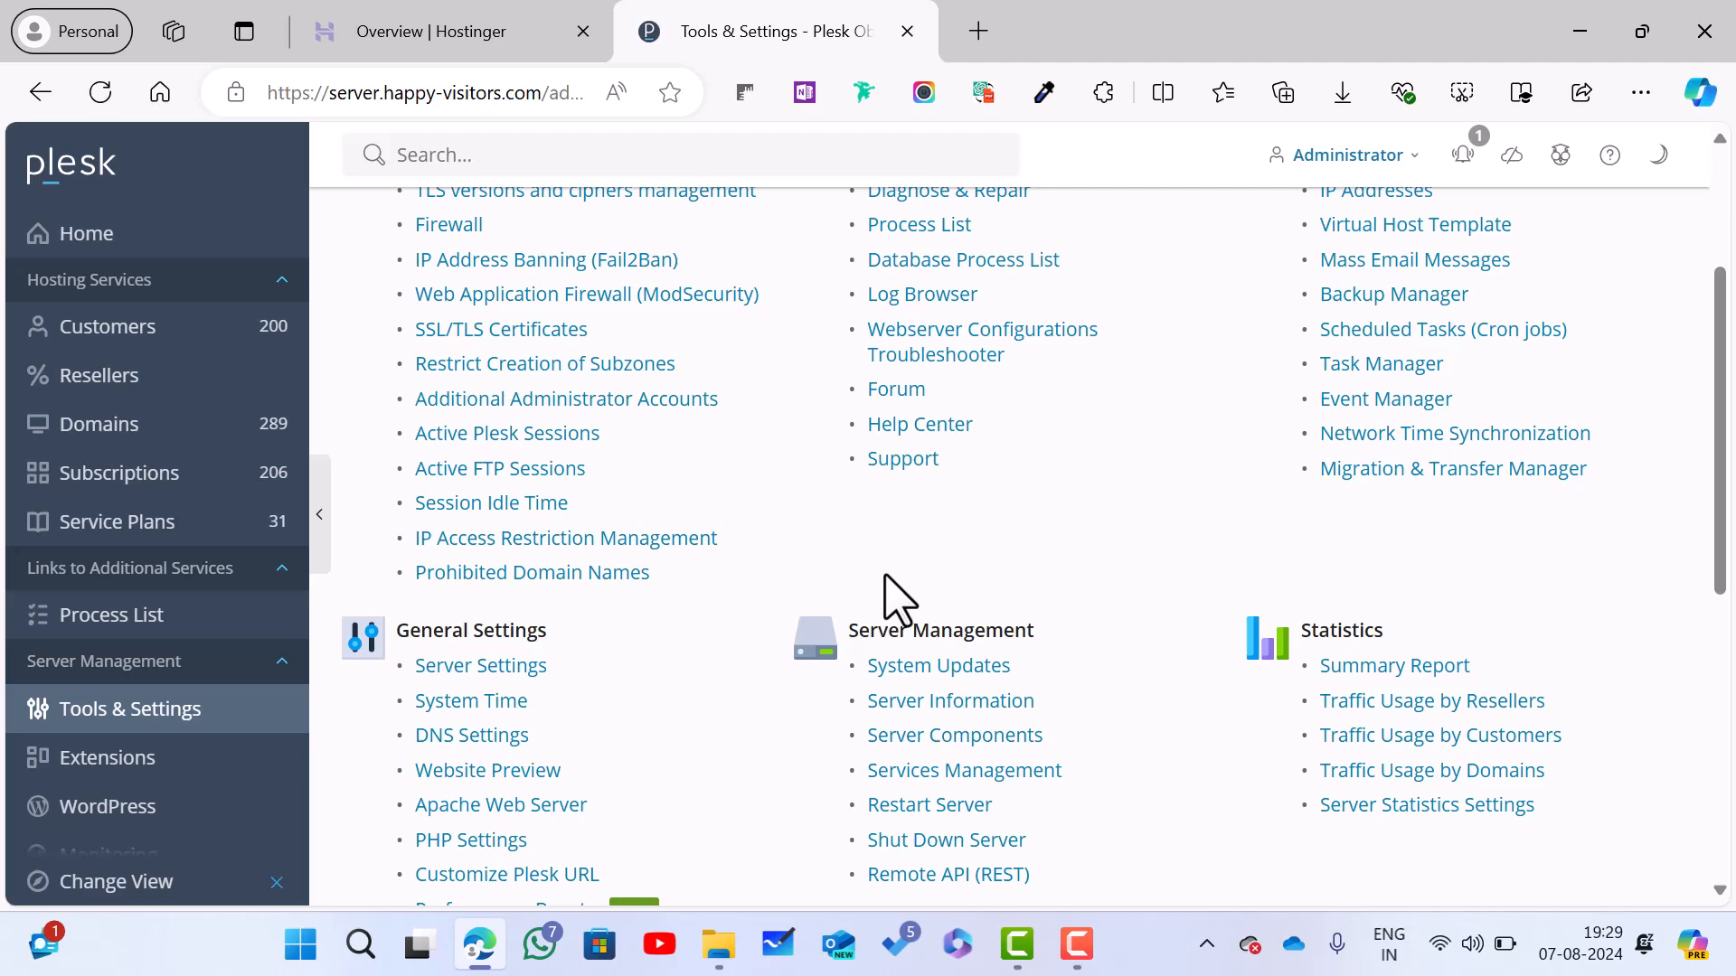
pyautogui.scroll(-3, 895, 596)
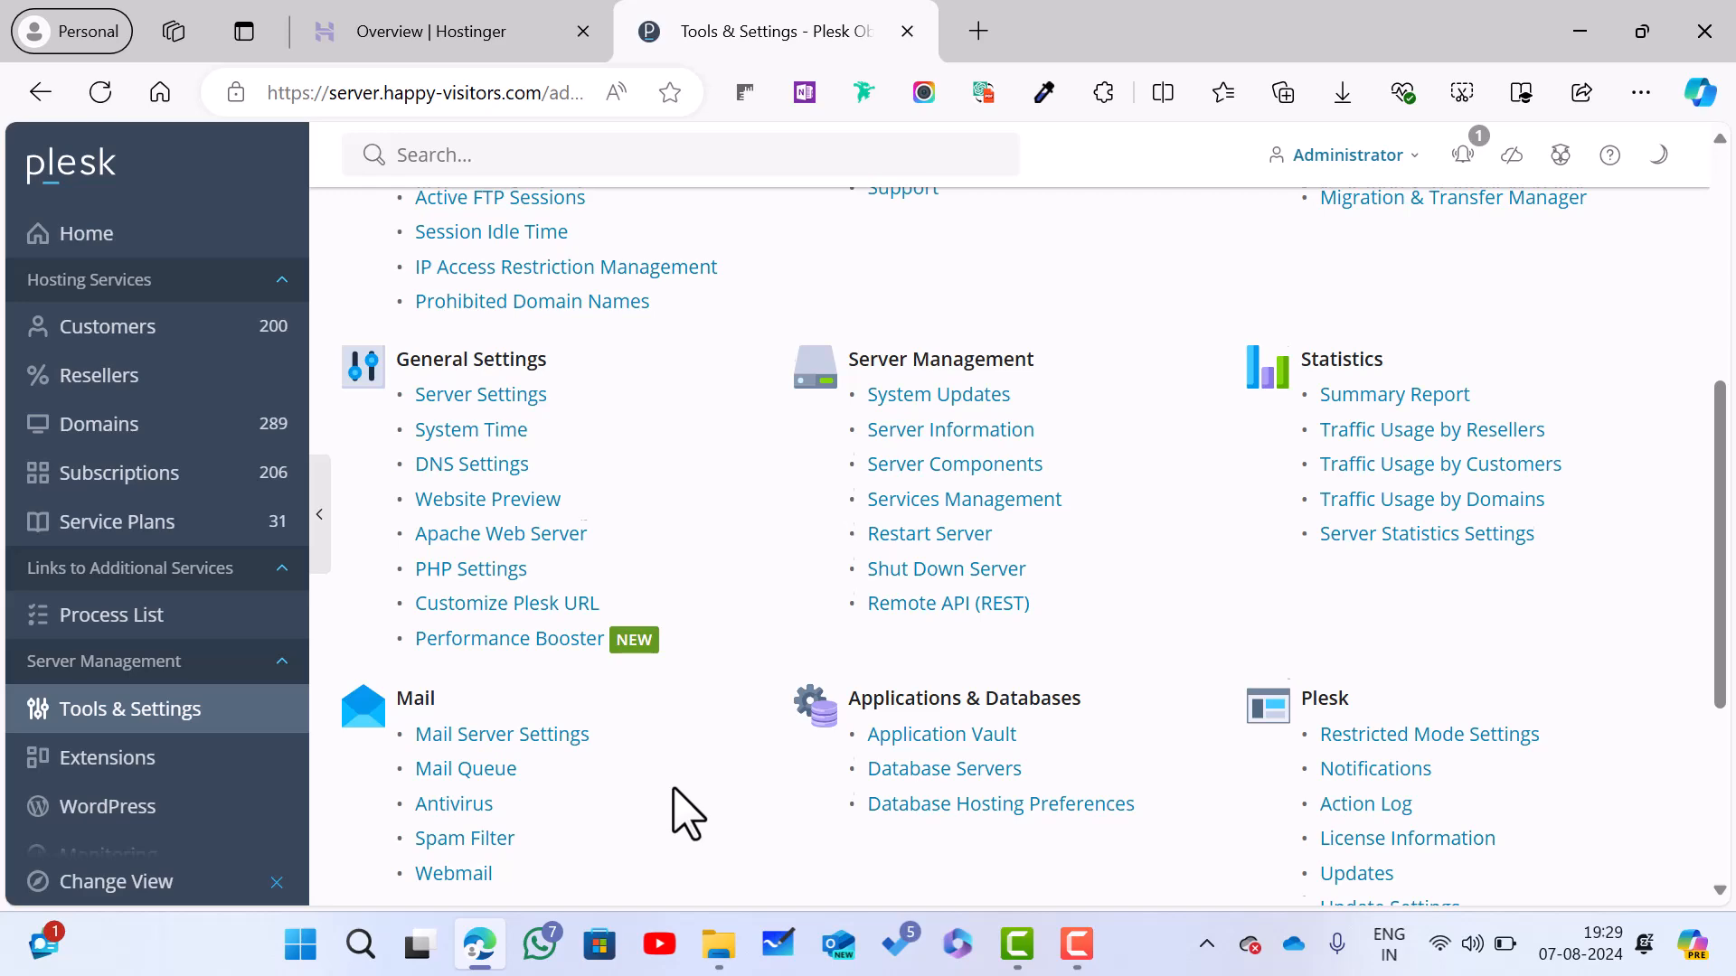
pyautogui.scroll(-2, 687, 813)
pyautogui.scroll(-3, 687, 813)
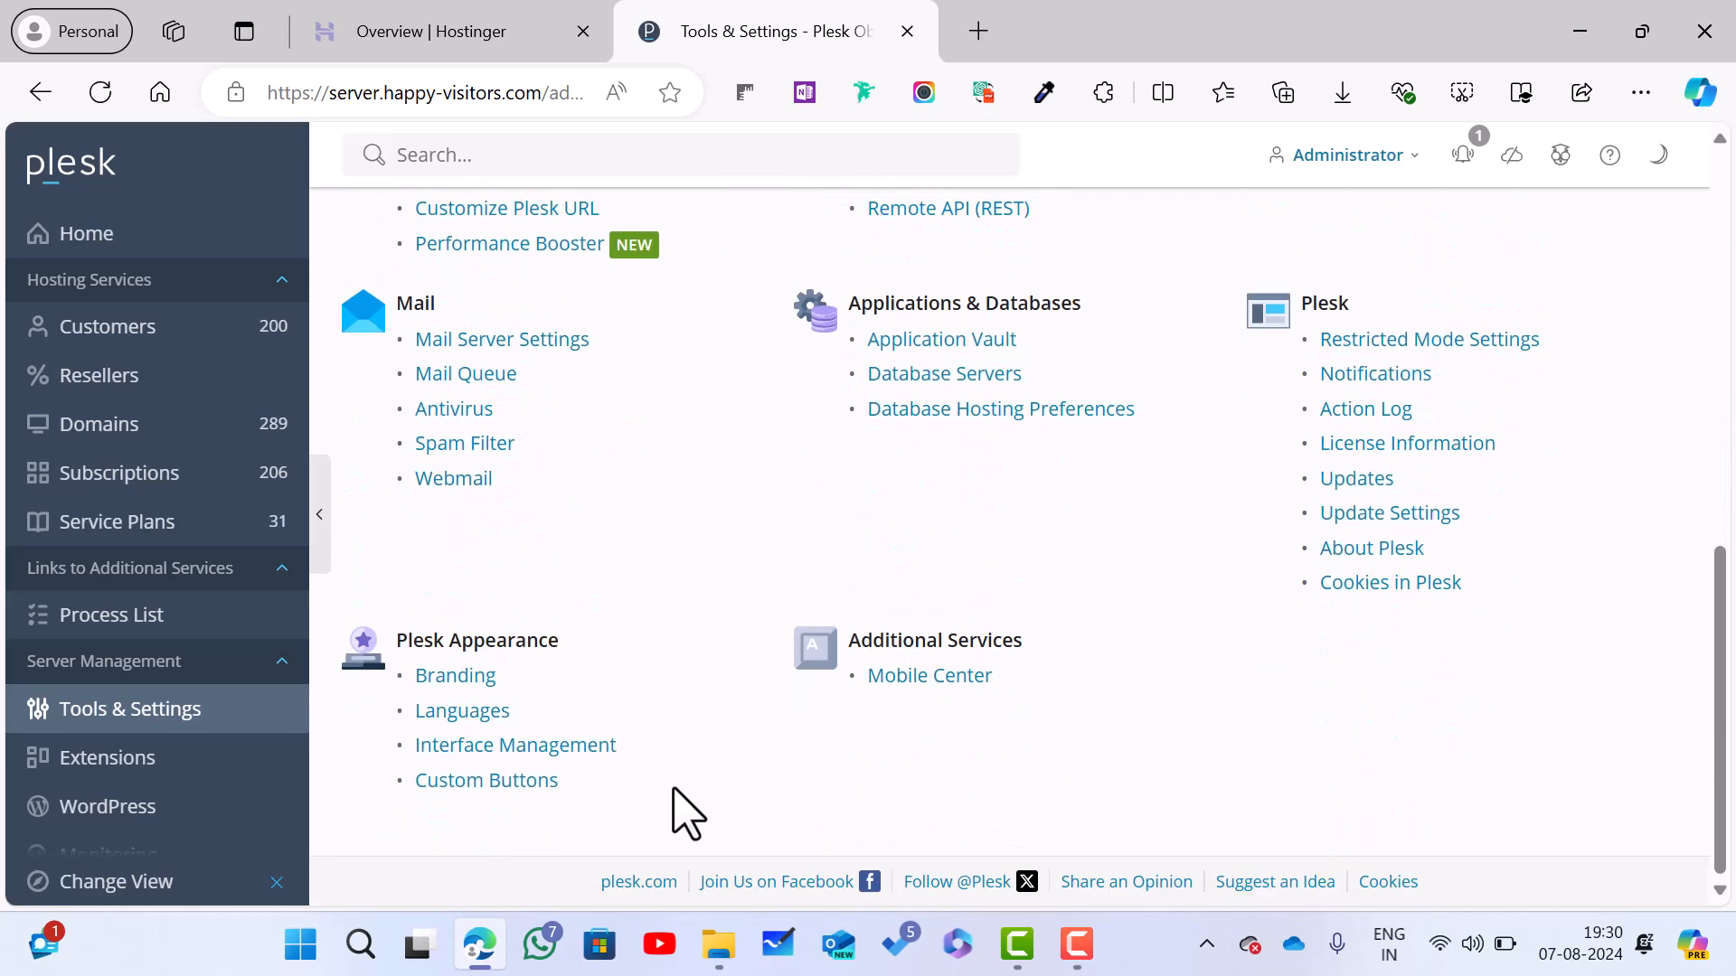
pyautogui.scroll(8, 687, 814)
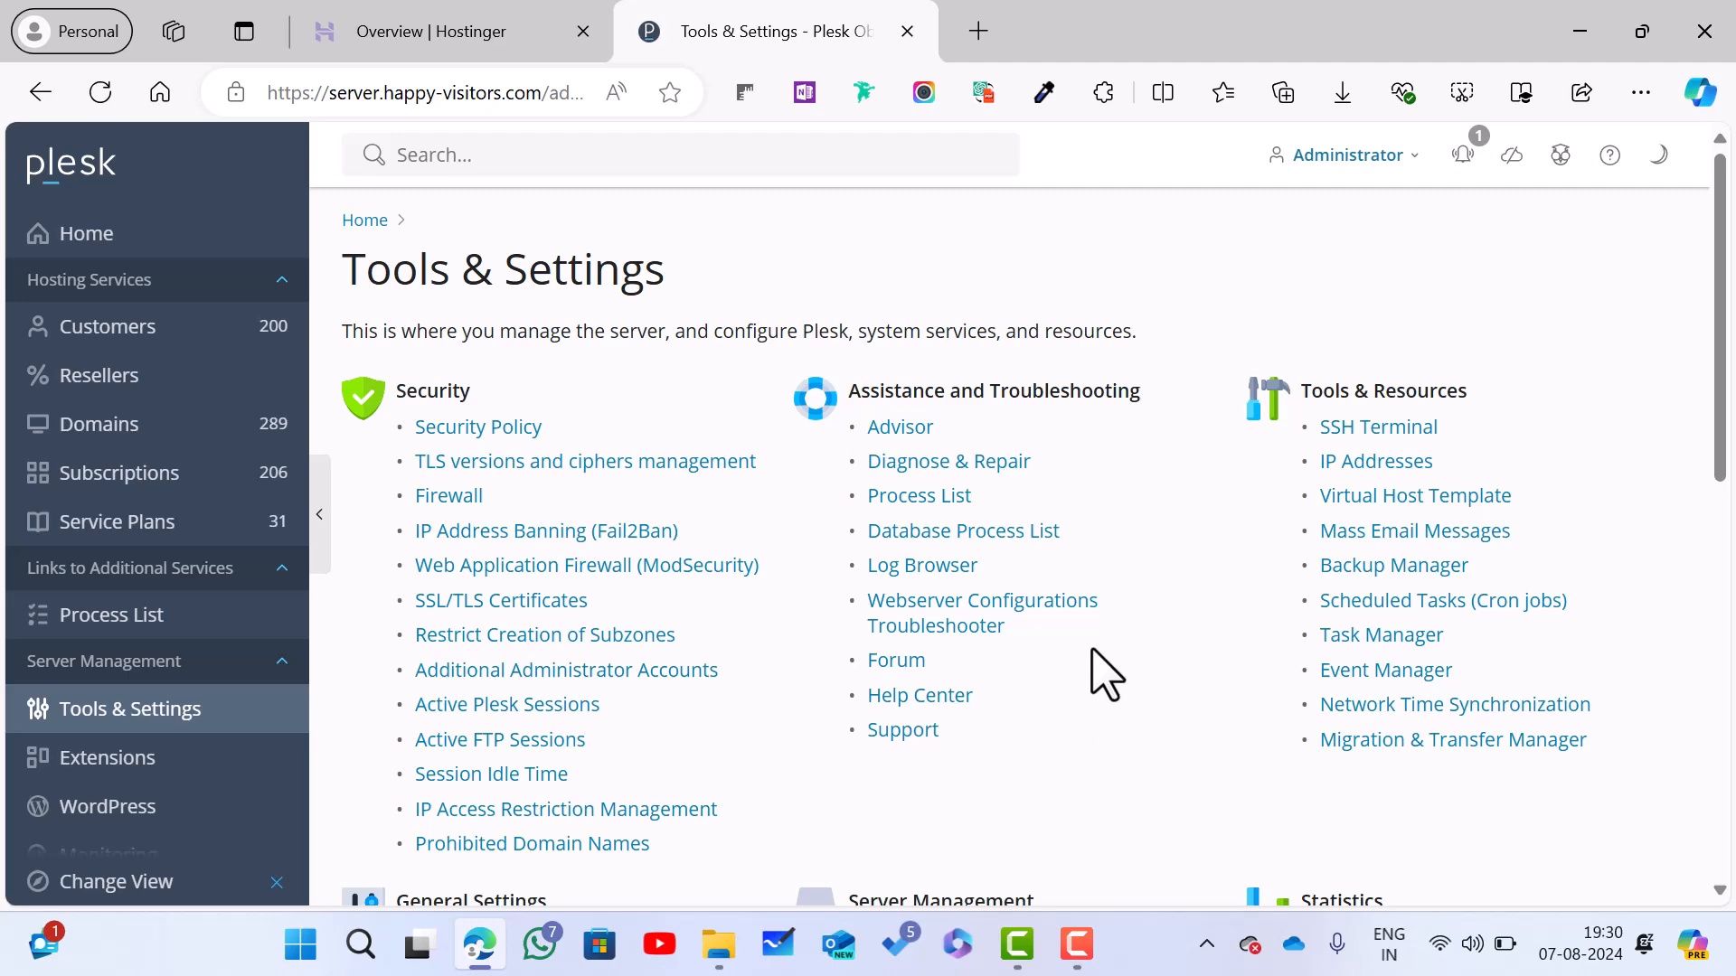
pyautogui.click(1055, 614)
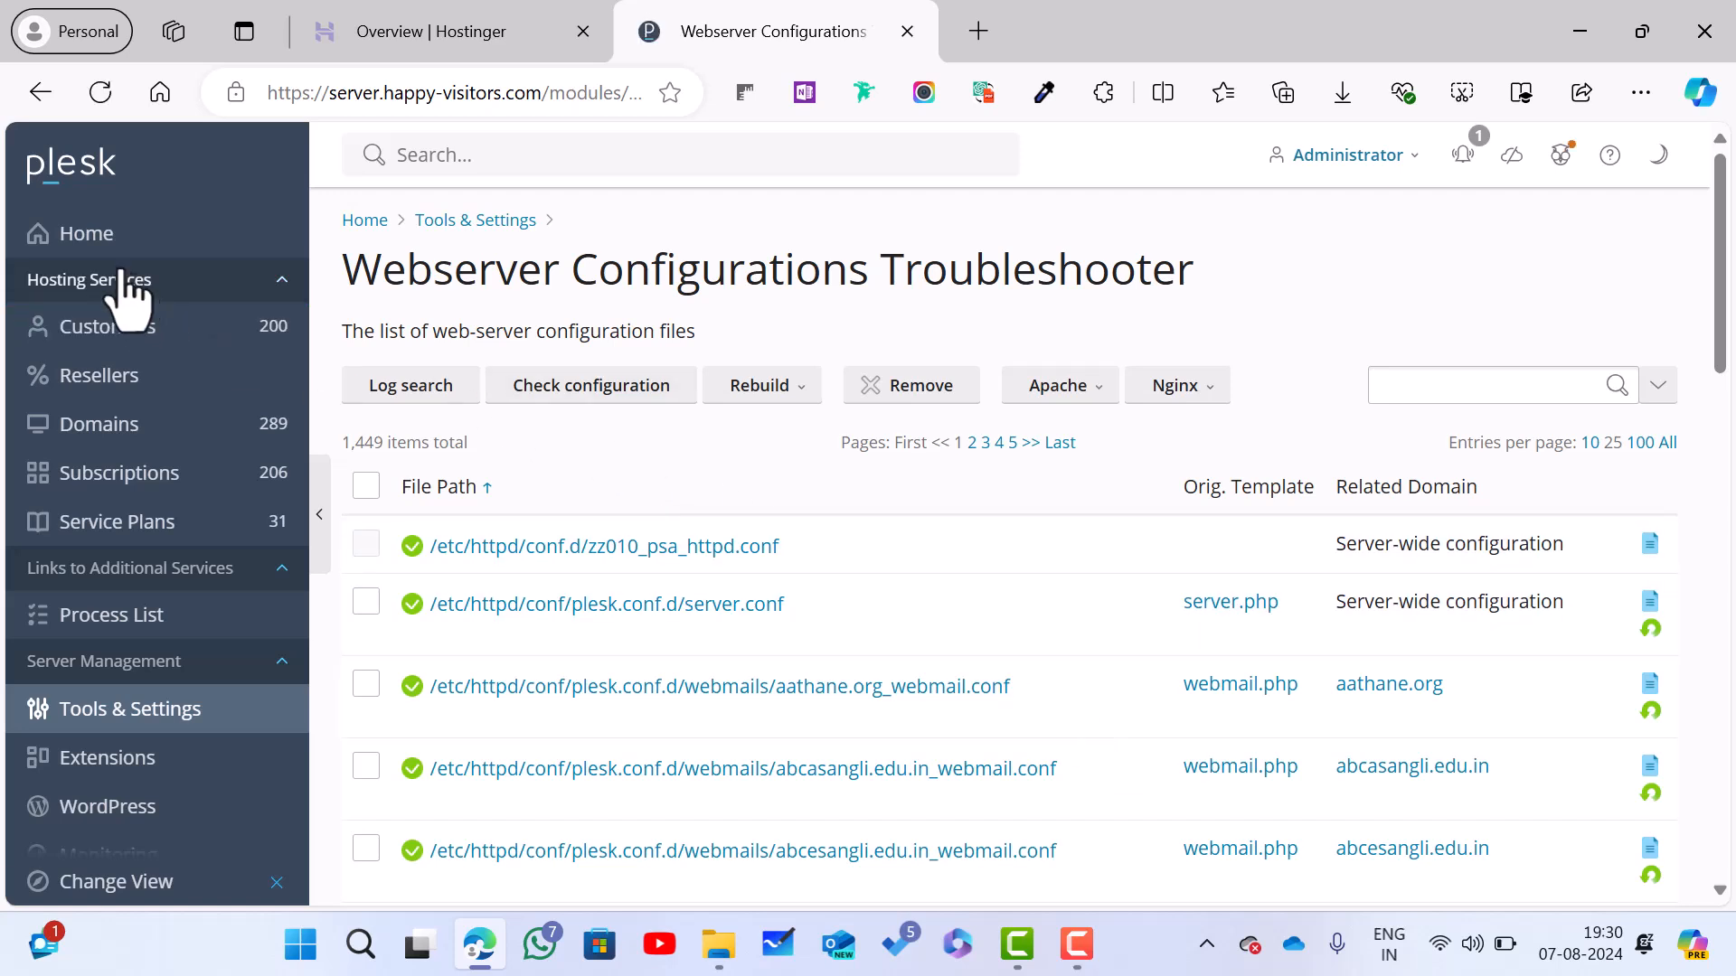
# Step: Return from the troubleshooter to Tools & Settings and scroll down to Plesk Appearance and Additional Services
pyautogui.click(40, 92)
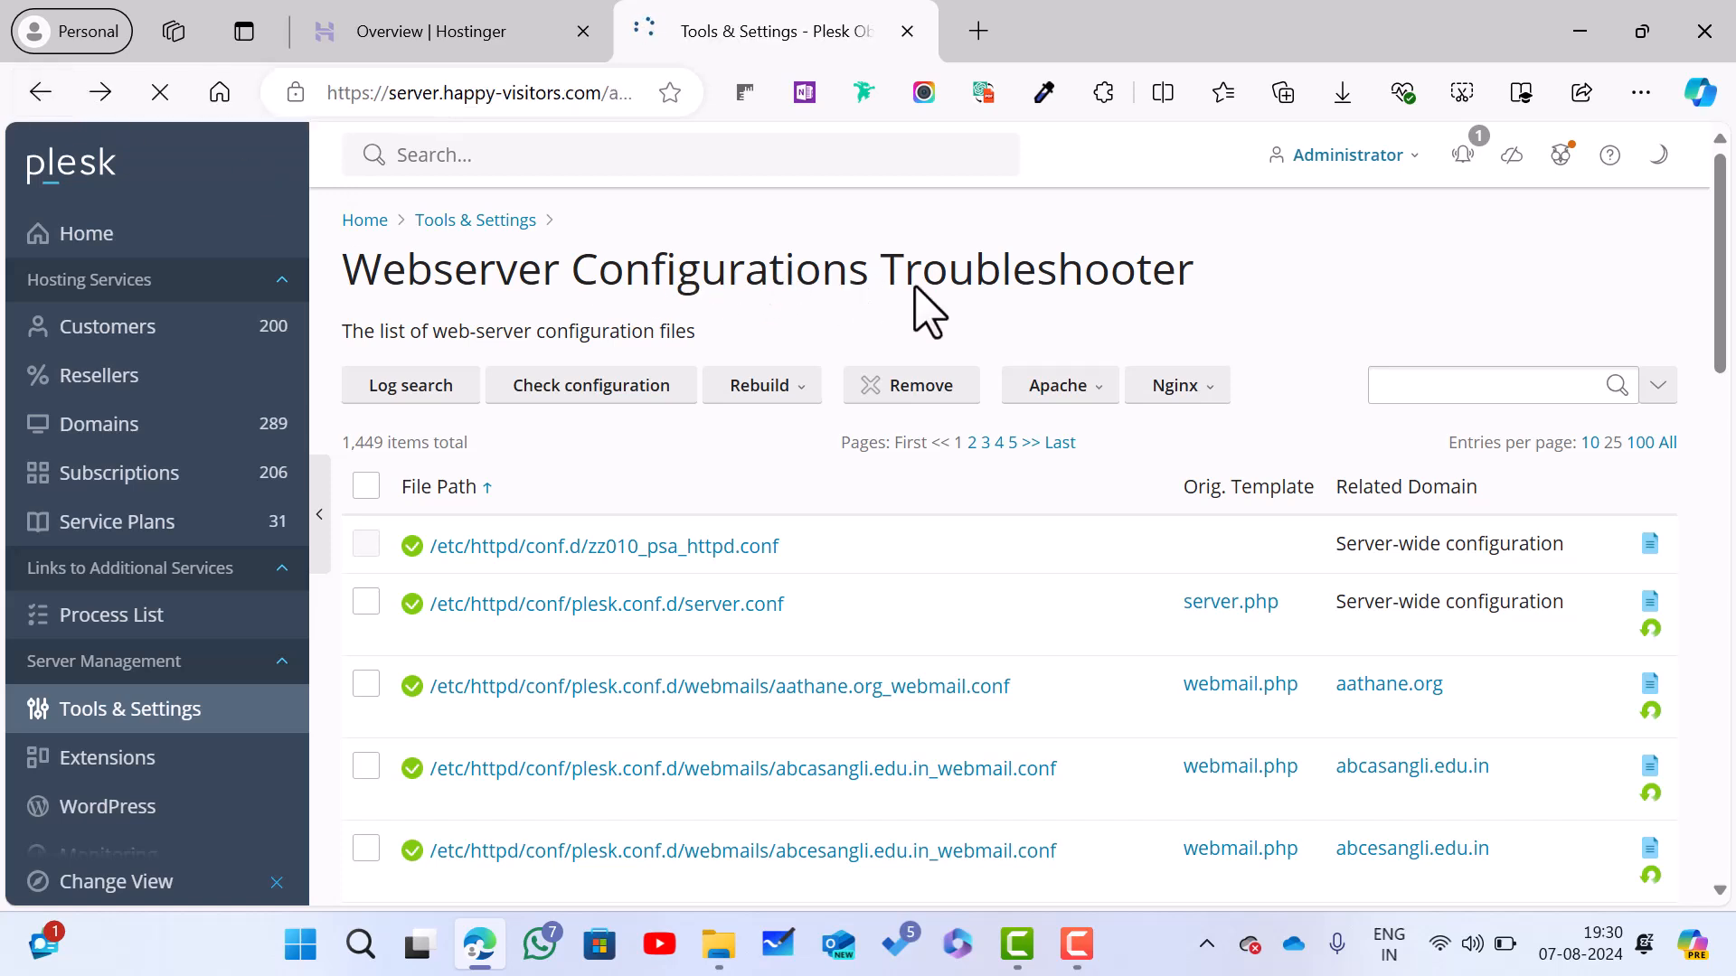
pyautogui.scroll(-1, 917, 294)
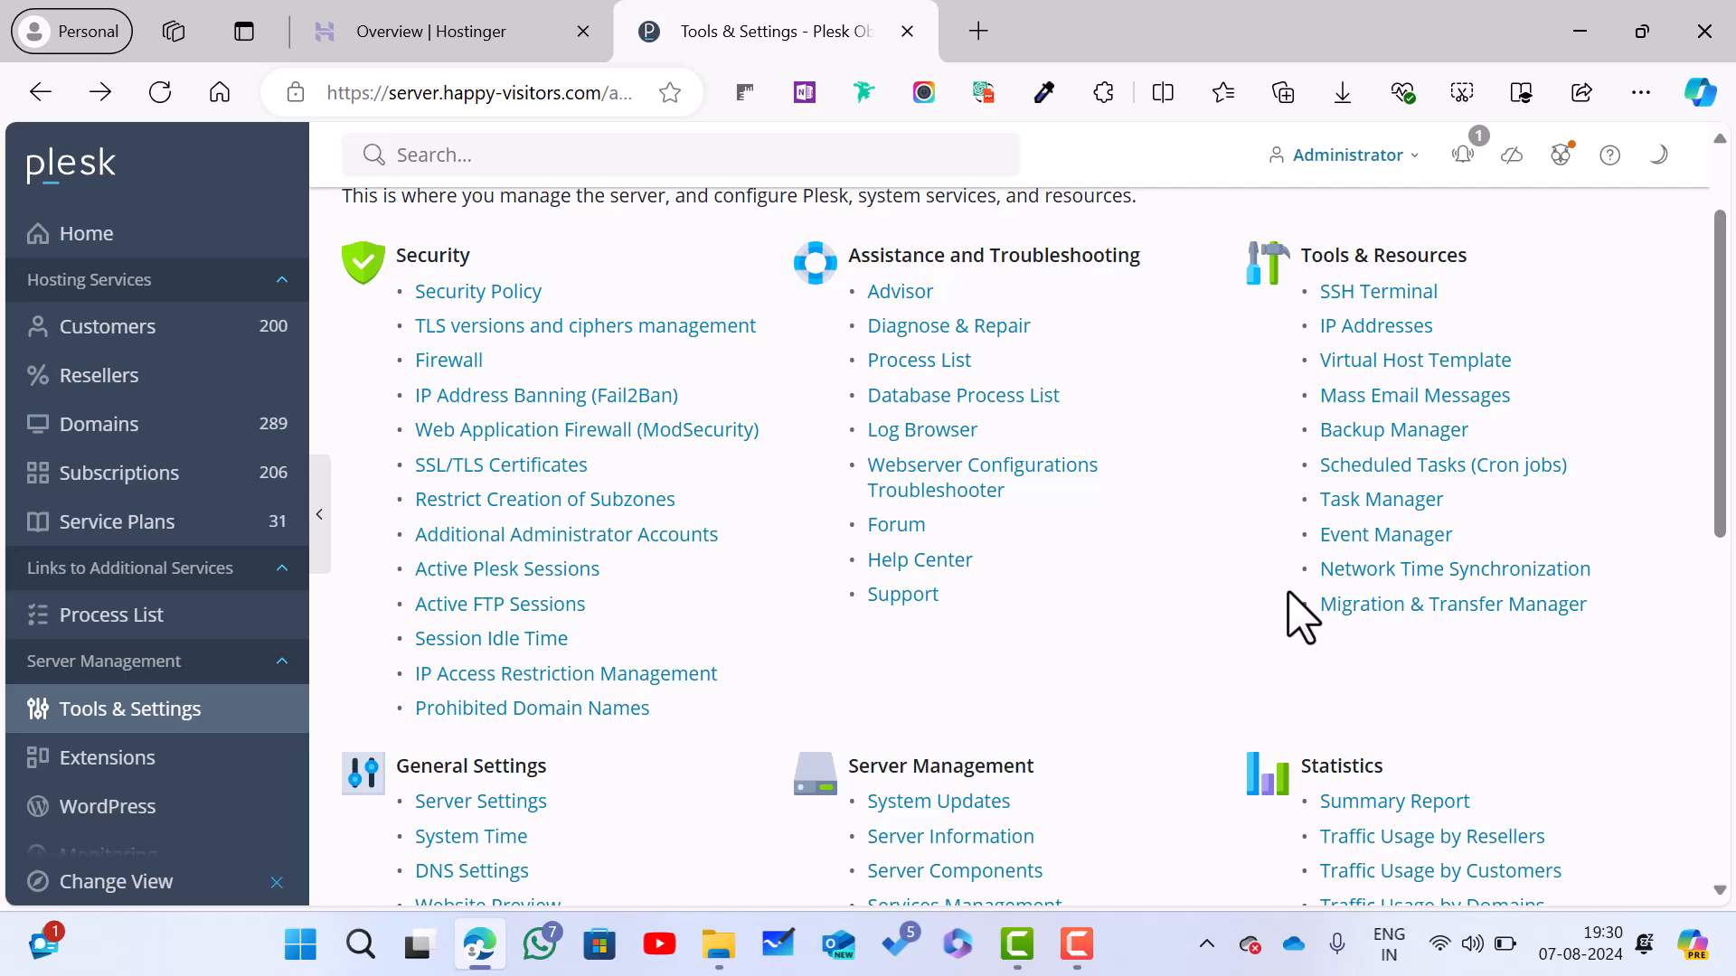
pyautogui.scroll(-2, 1301, 615)
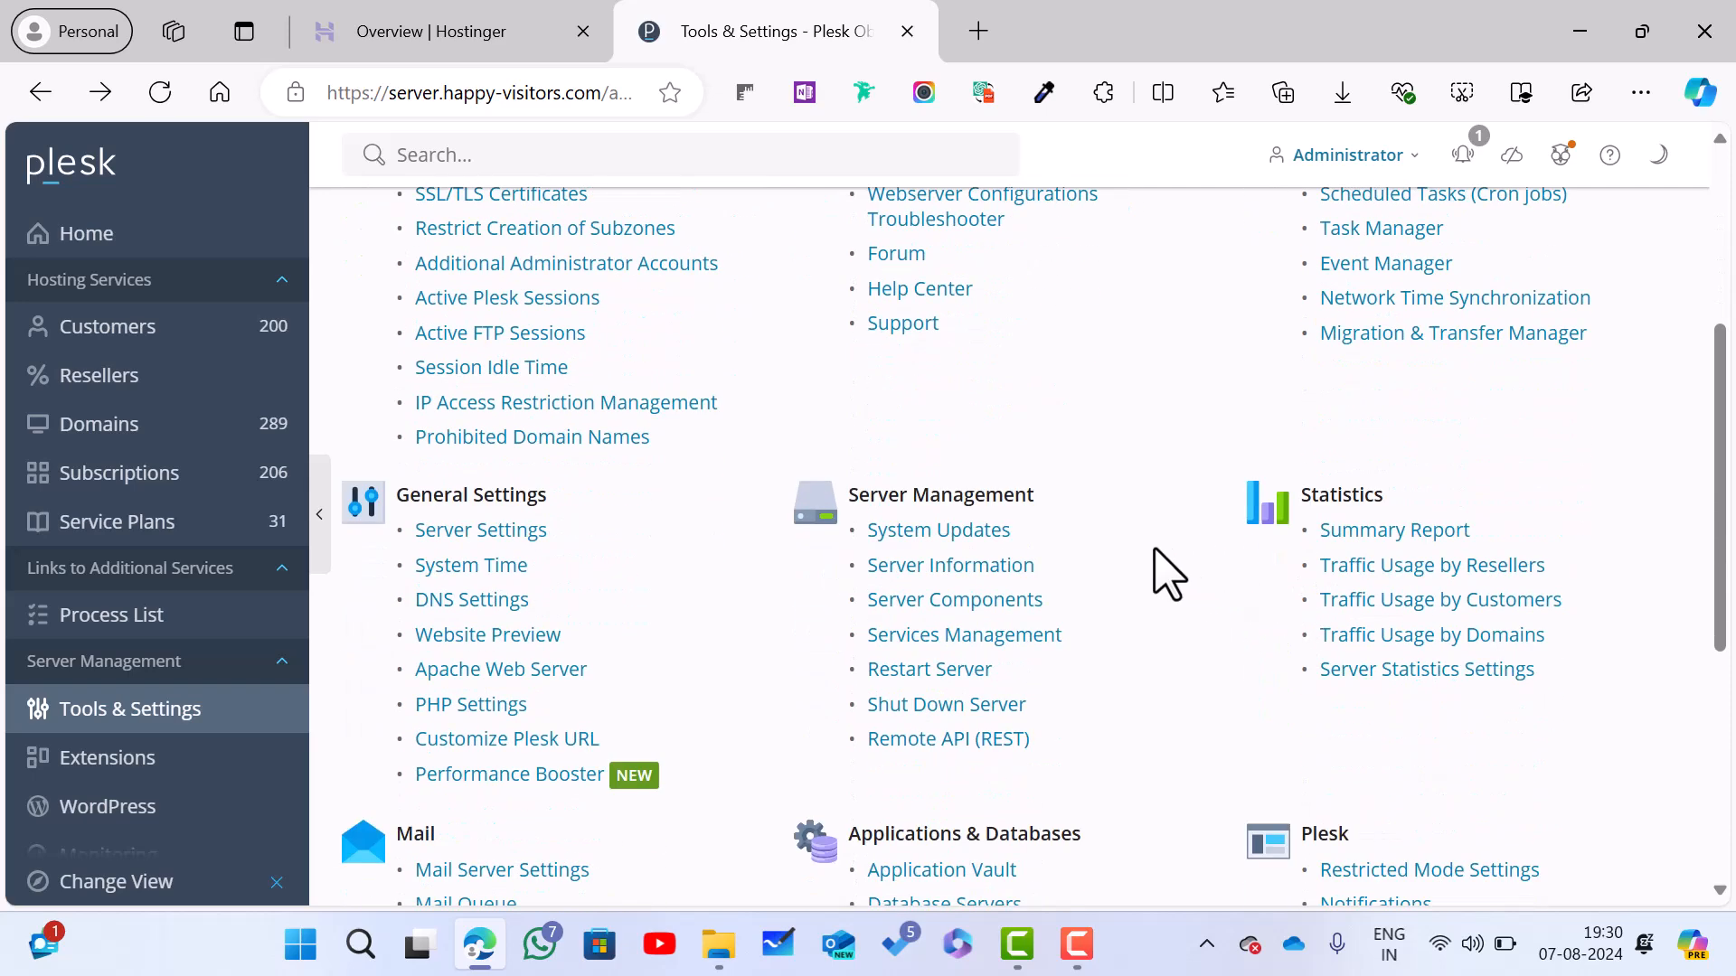
pyautogui.scroll(-1, 1166, 574)
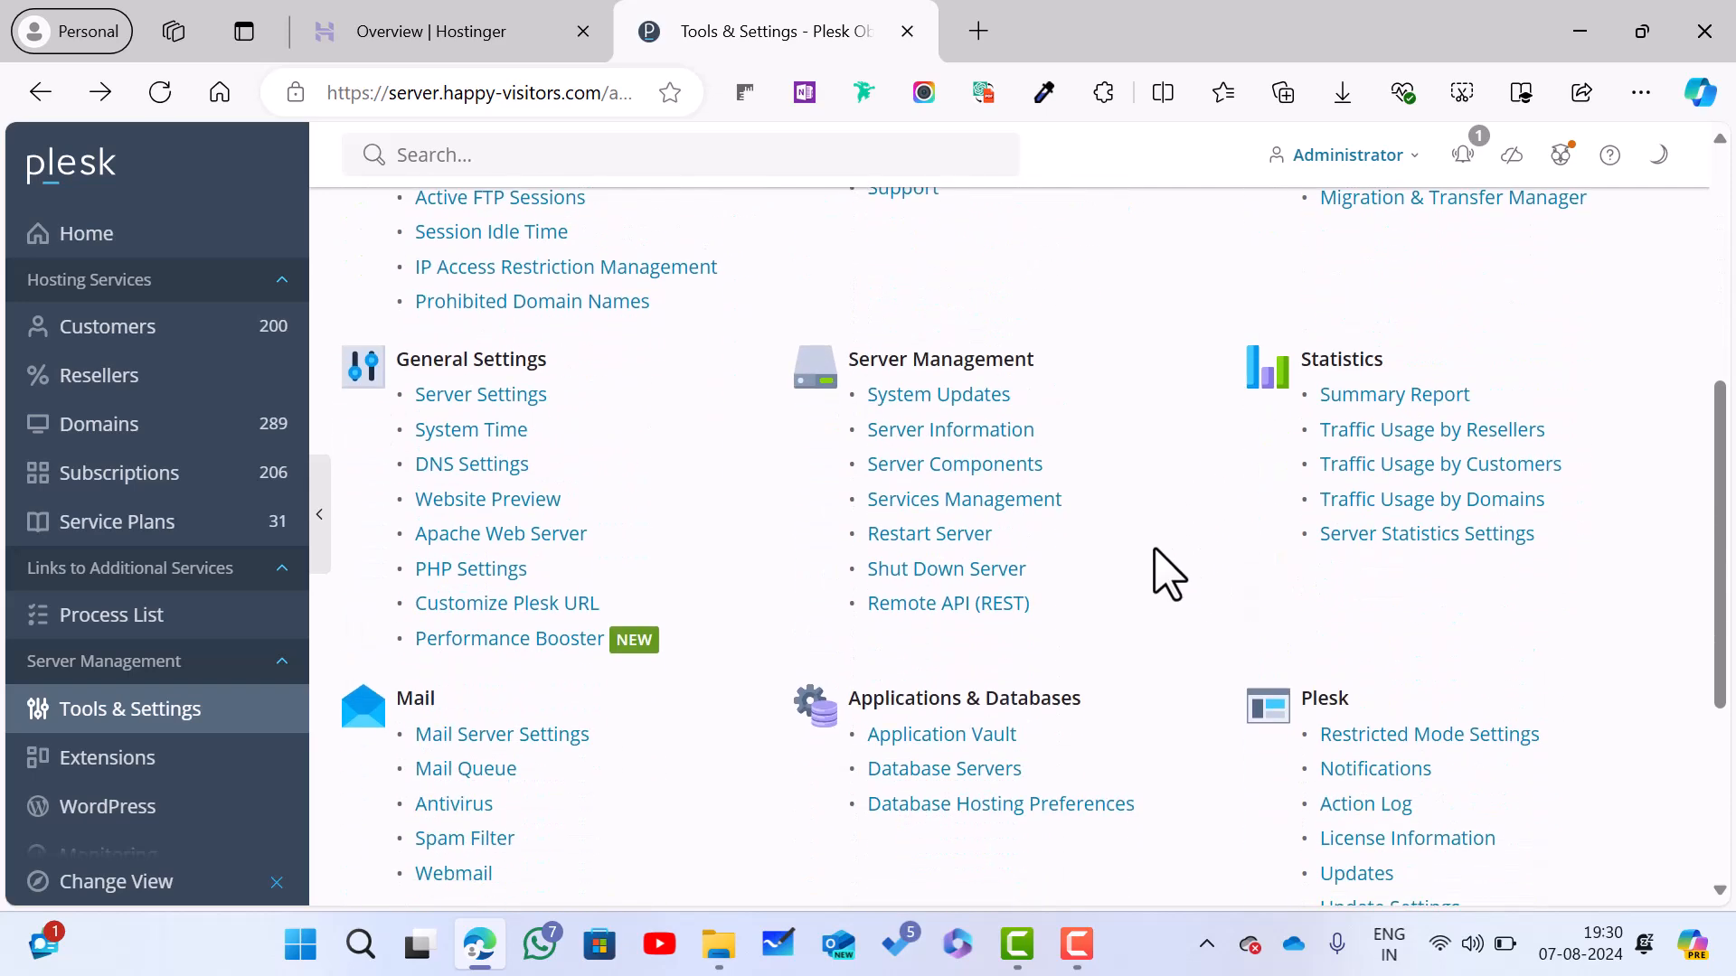
pyautogui.scroll(4, 1166, 575)
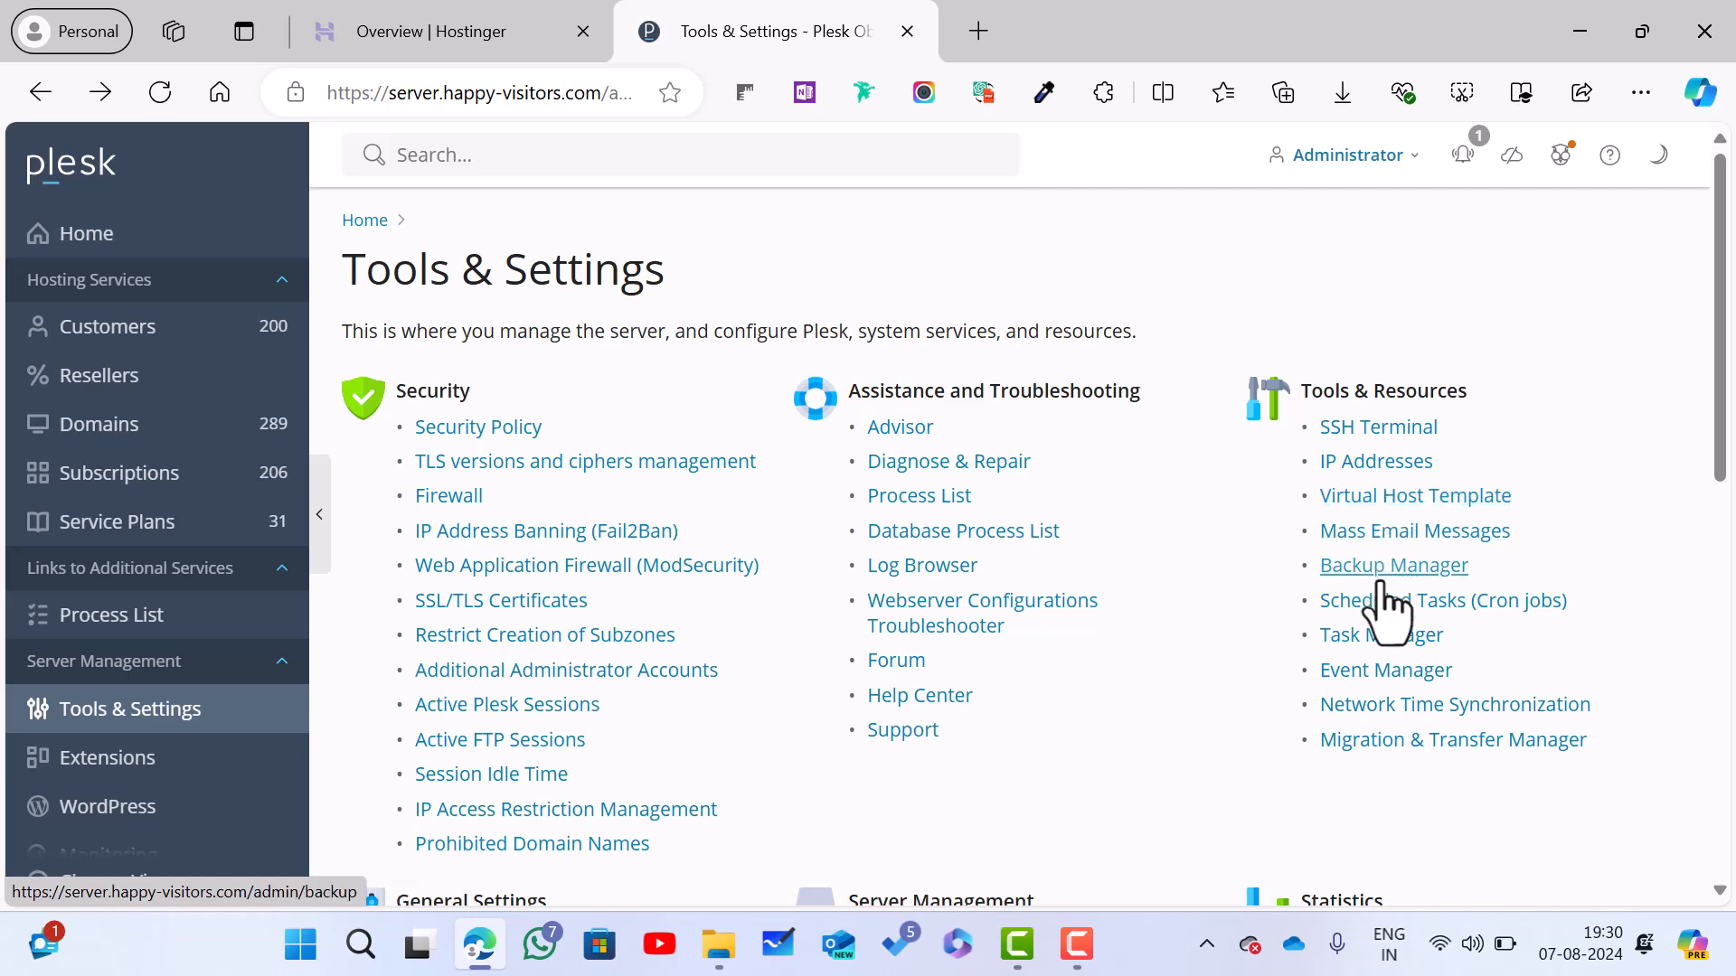
pyautogui.scroll(-1, 1388, 604)
pyautogui.scroll(-4, 1388, 604)
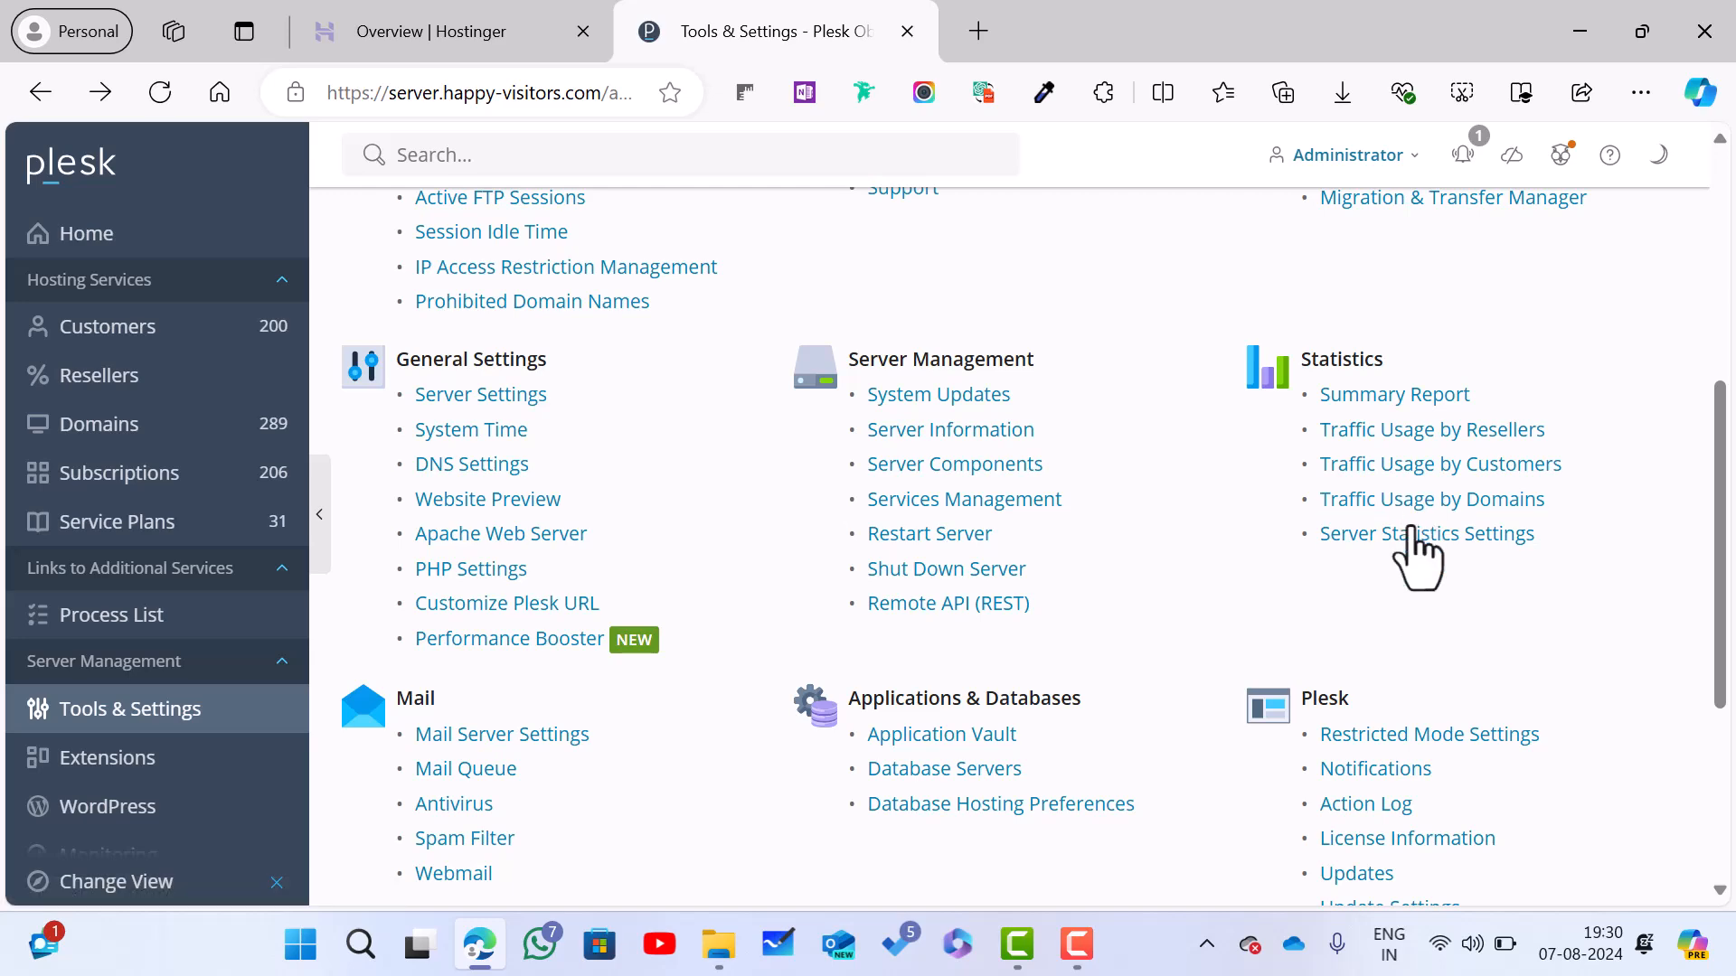
pyautogui.scroll(-1, 1444, 654)
pyautogui.scroll(-2, 1582, 660)
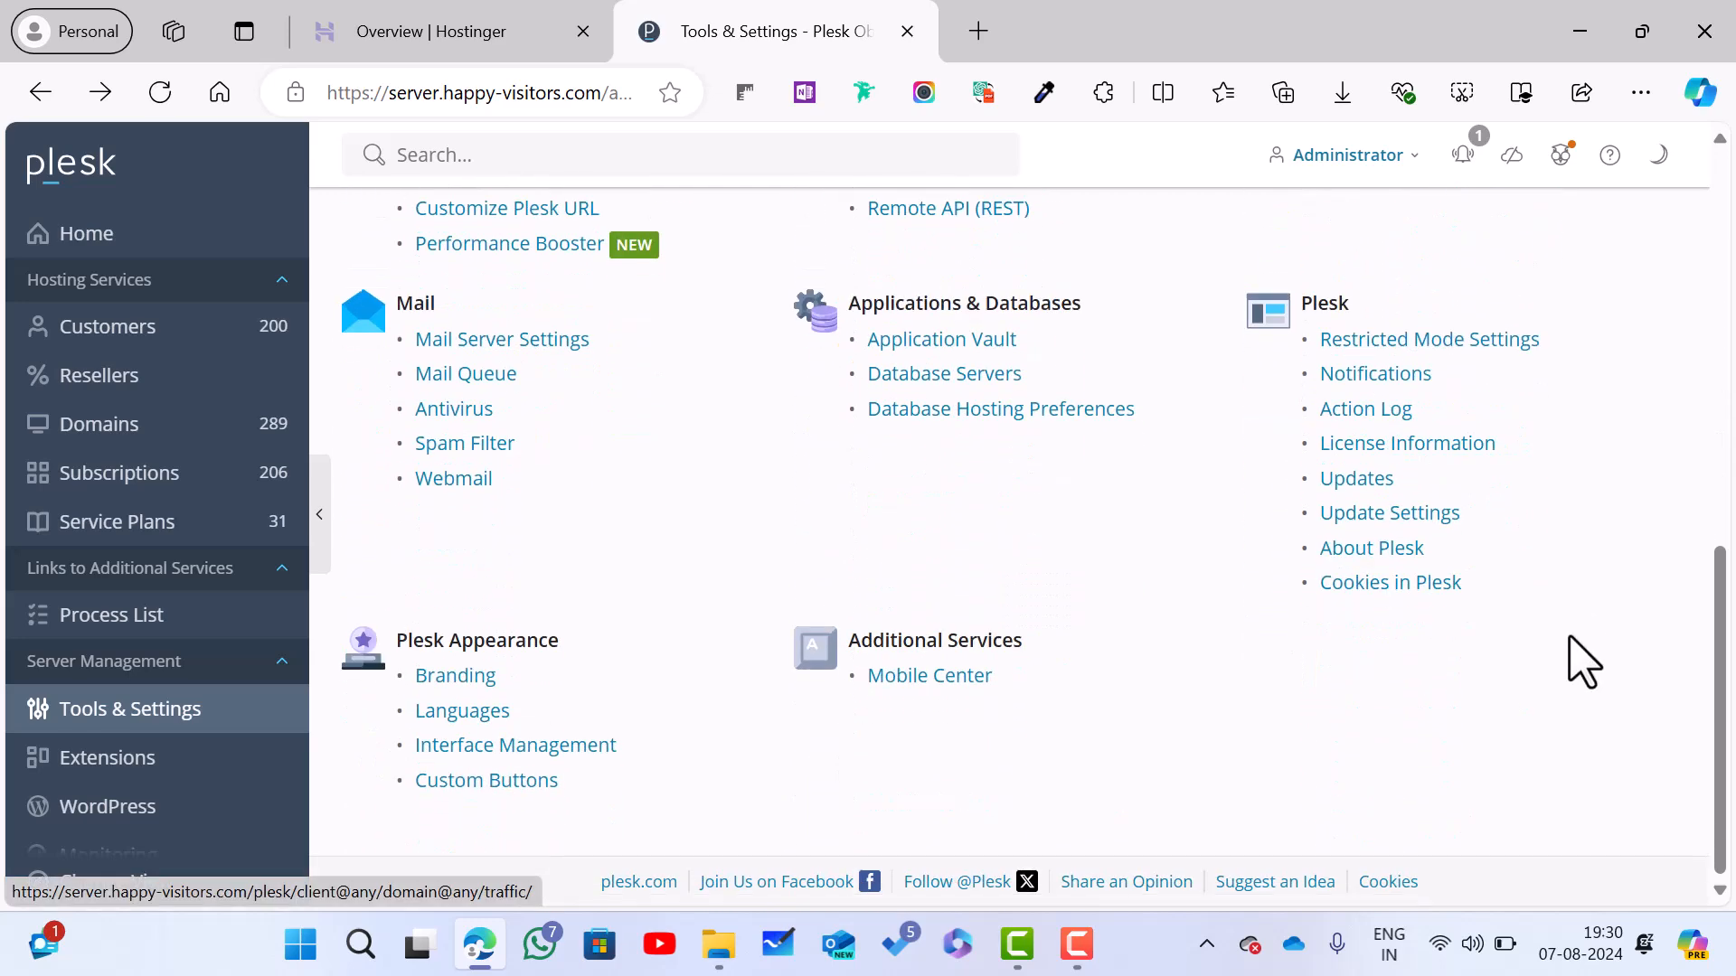
pyautogui.scroll(2, 1582, 663)
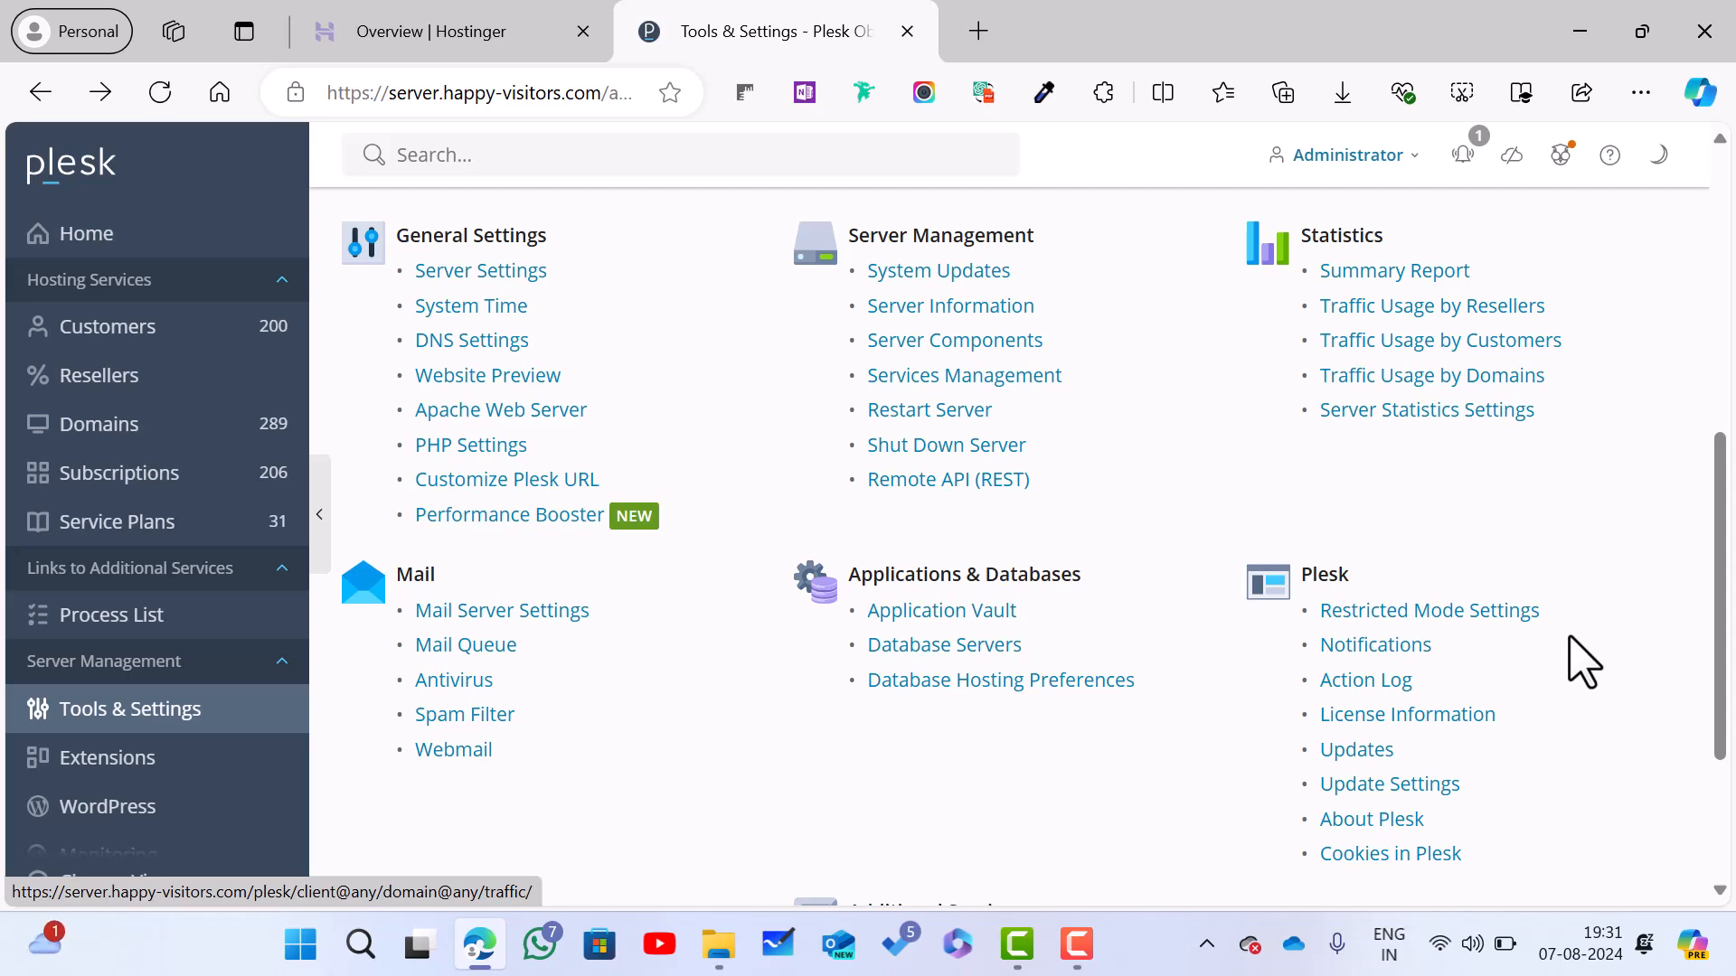
pyautogui.scroll(-1, 1583, 662)
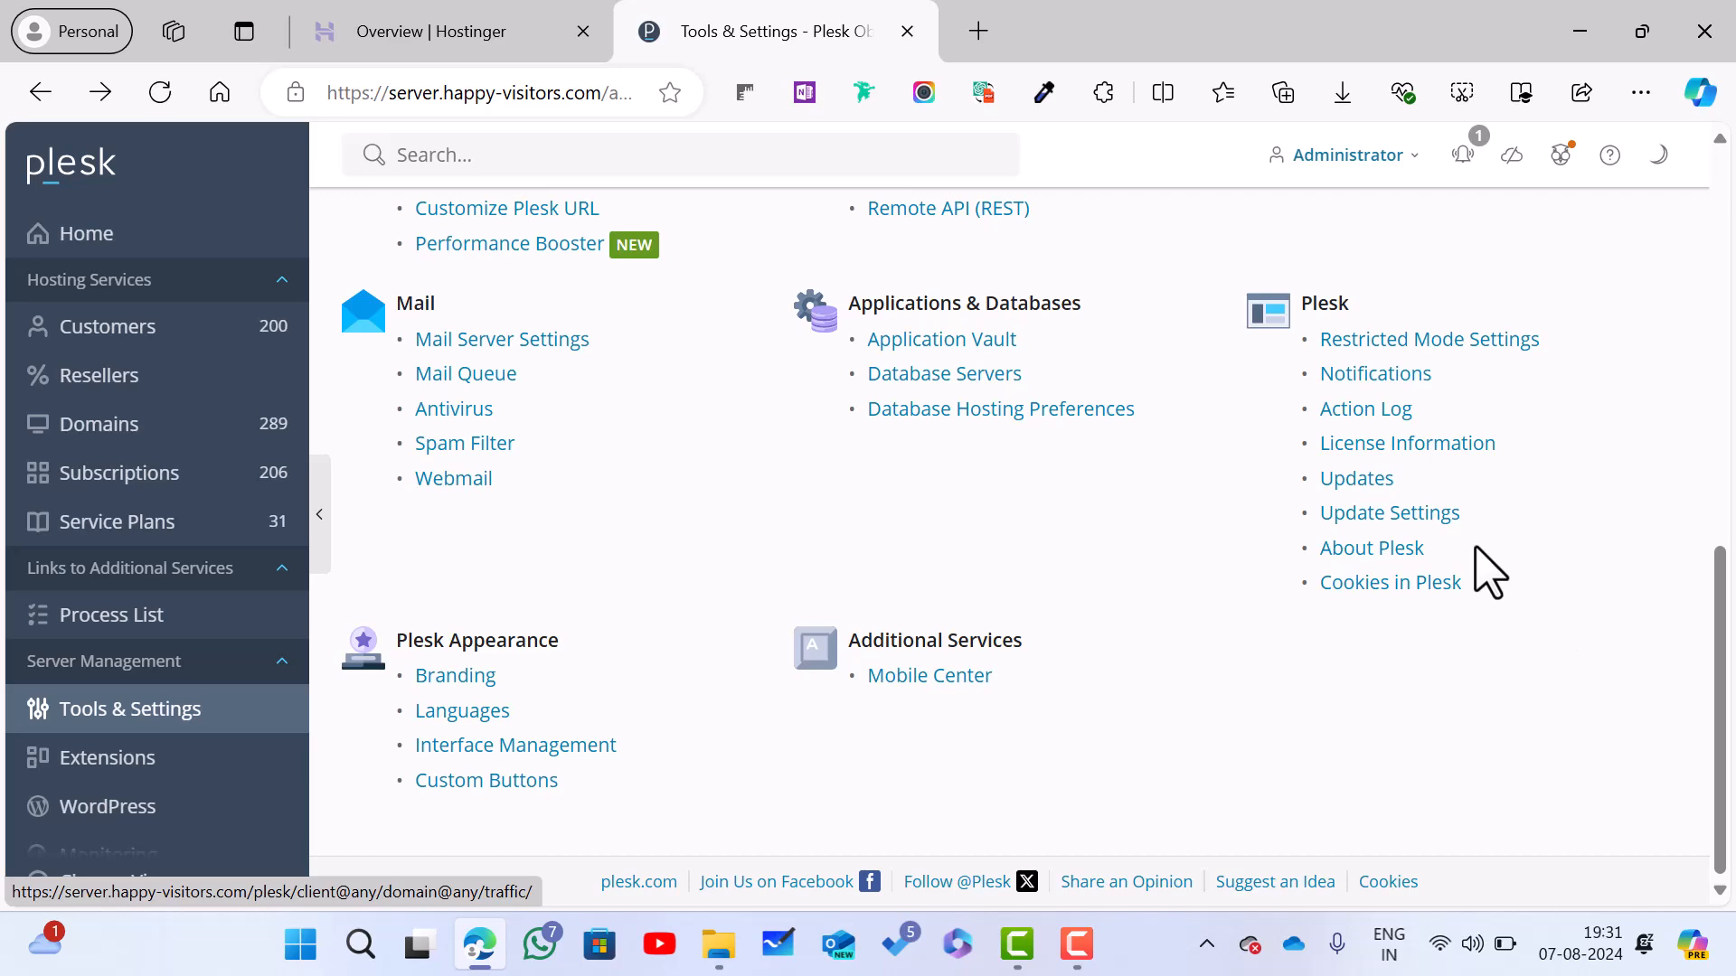
# Step: Review the System Updates settings (Plesk auto-updates off, safe package updates on), then return to Home
pyautogui.click(1445, 515)
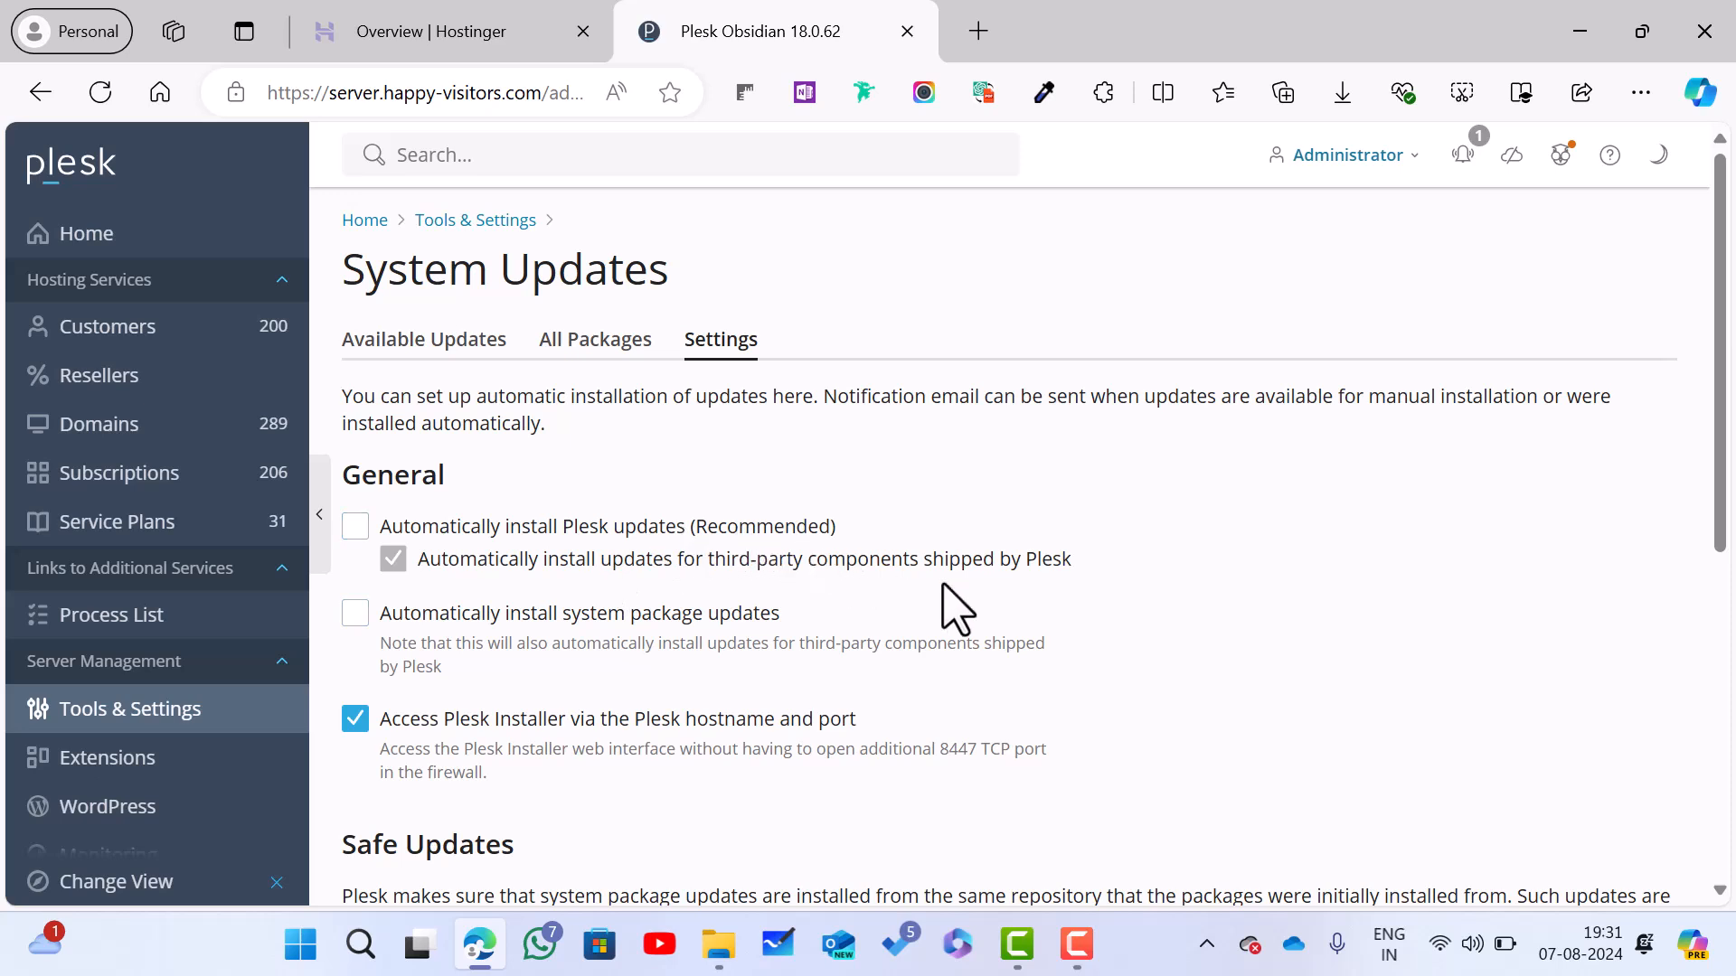
pyautogui.scroll(-1, 943, 586)
pyautogui.scroll(-1, 956, 607)
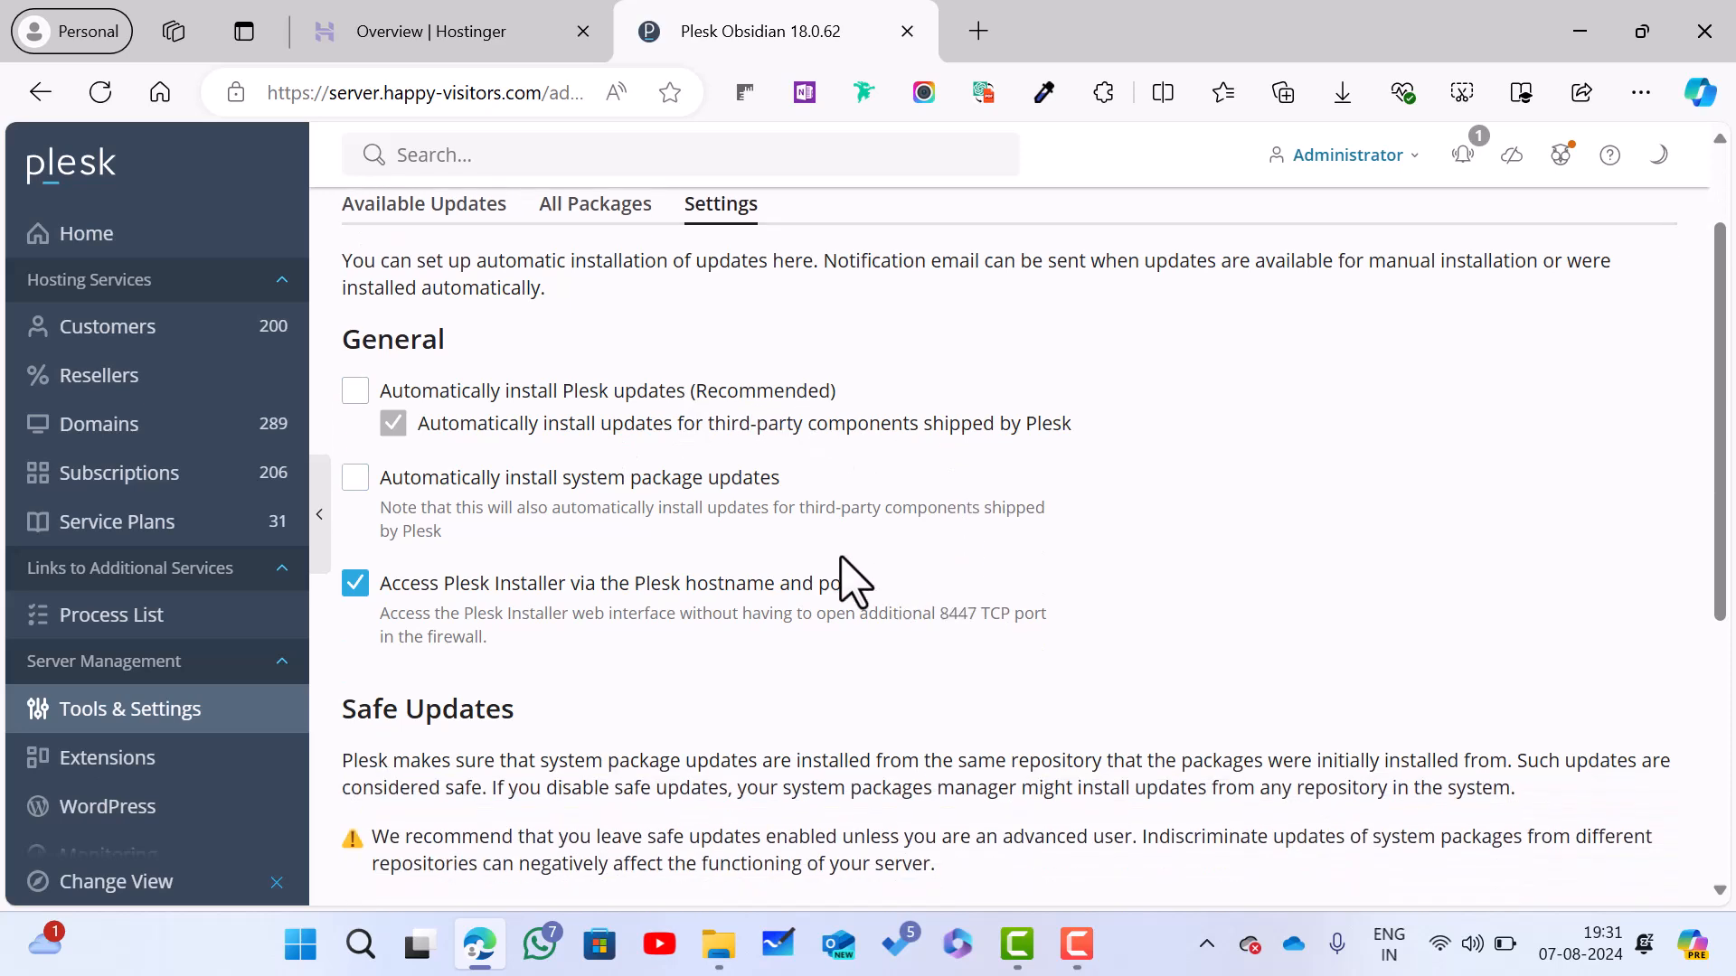
pyautogui.scroll(-4, 808, 472)
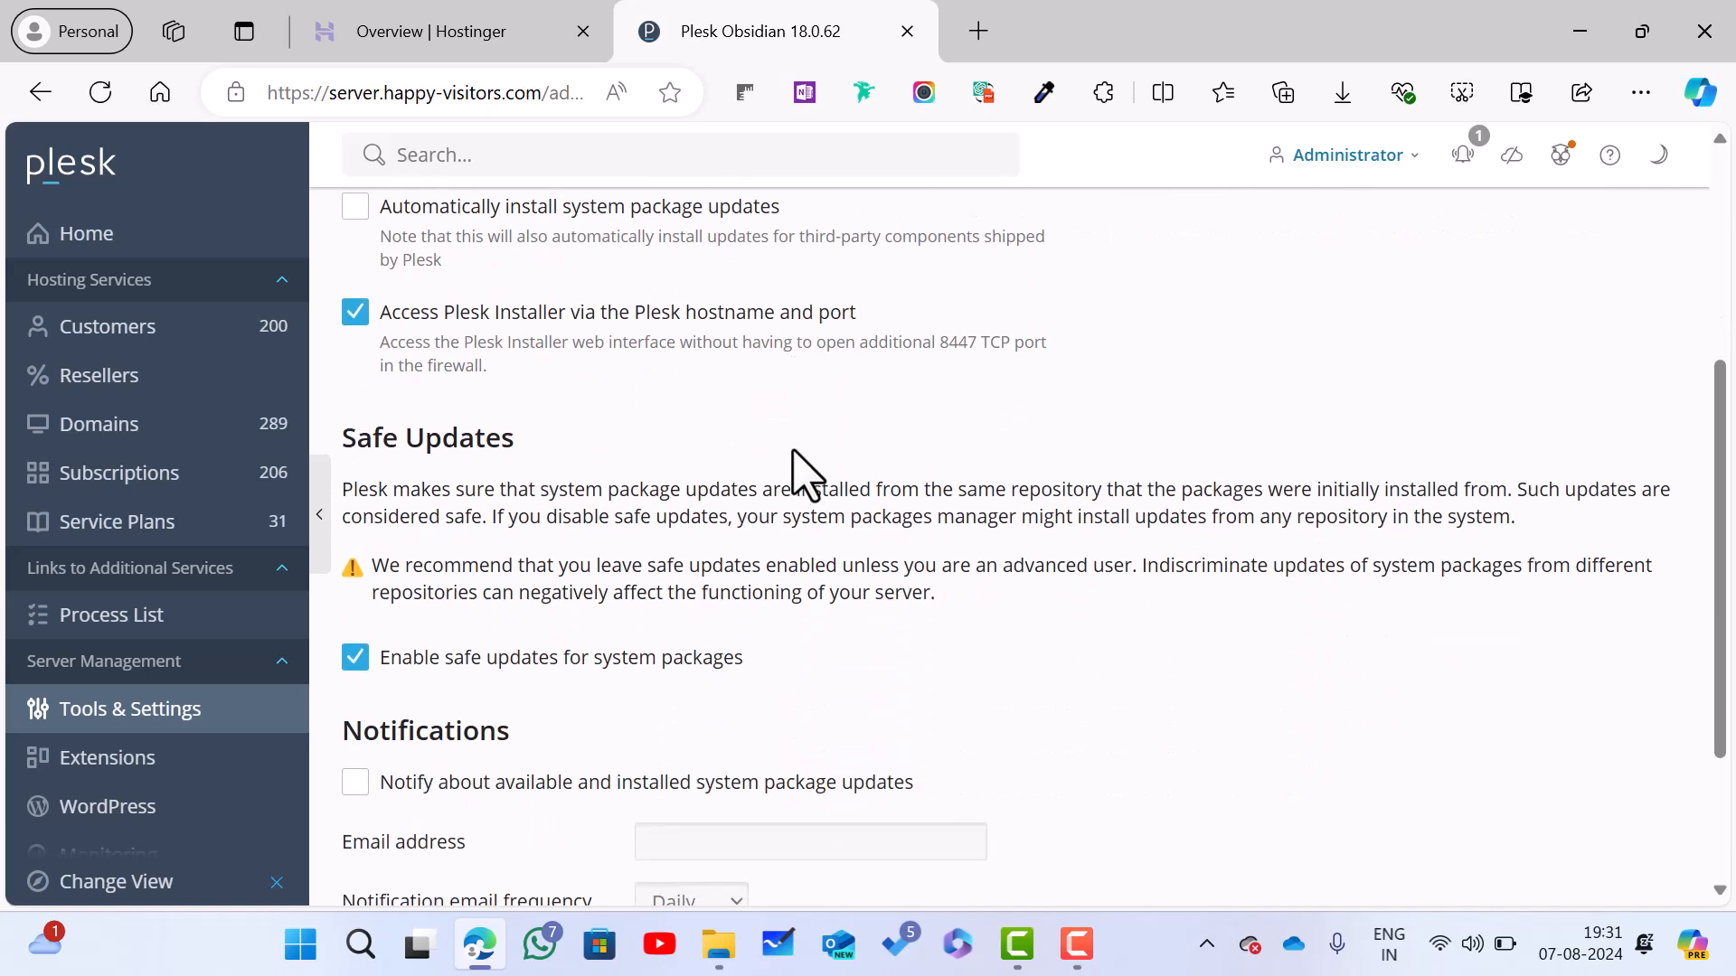
pyautogui.scroll(-1, 795, 454)
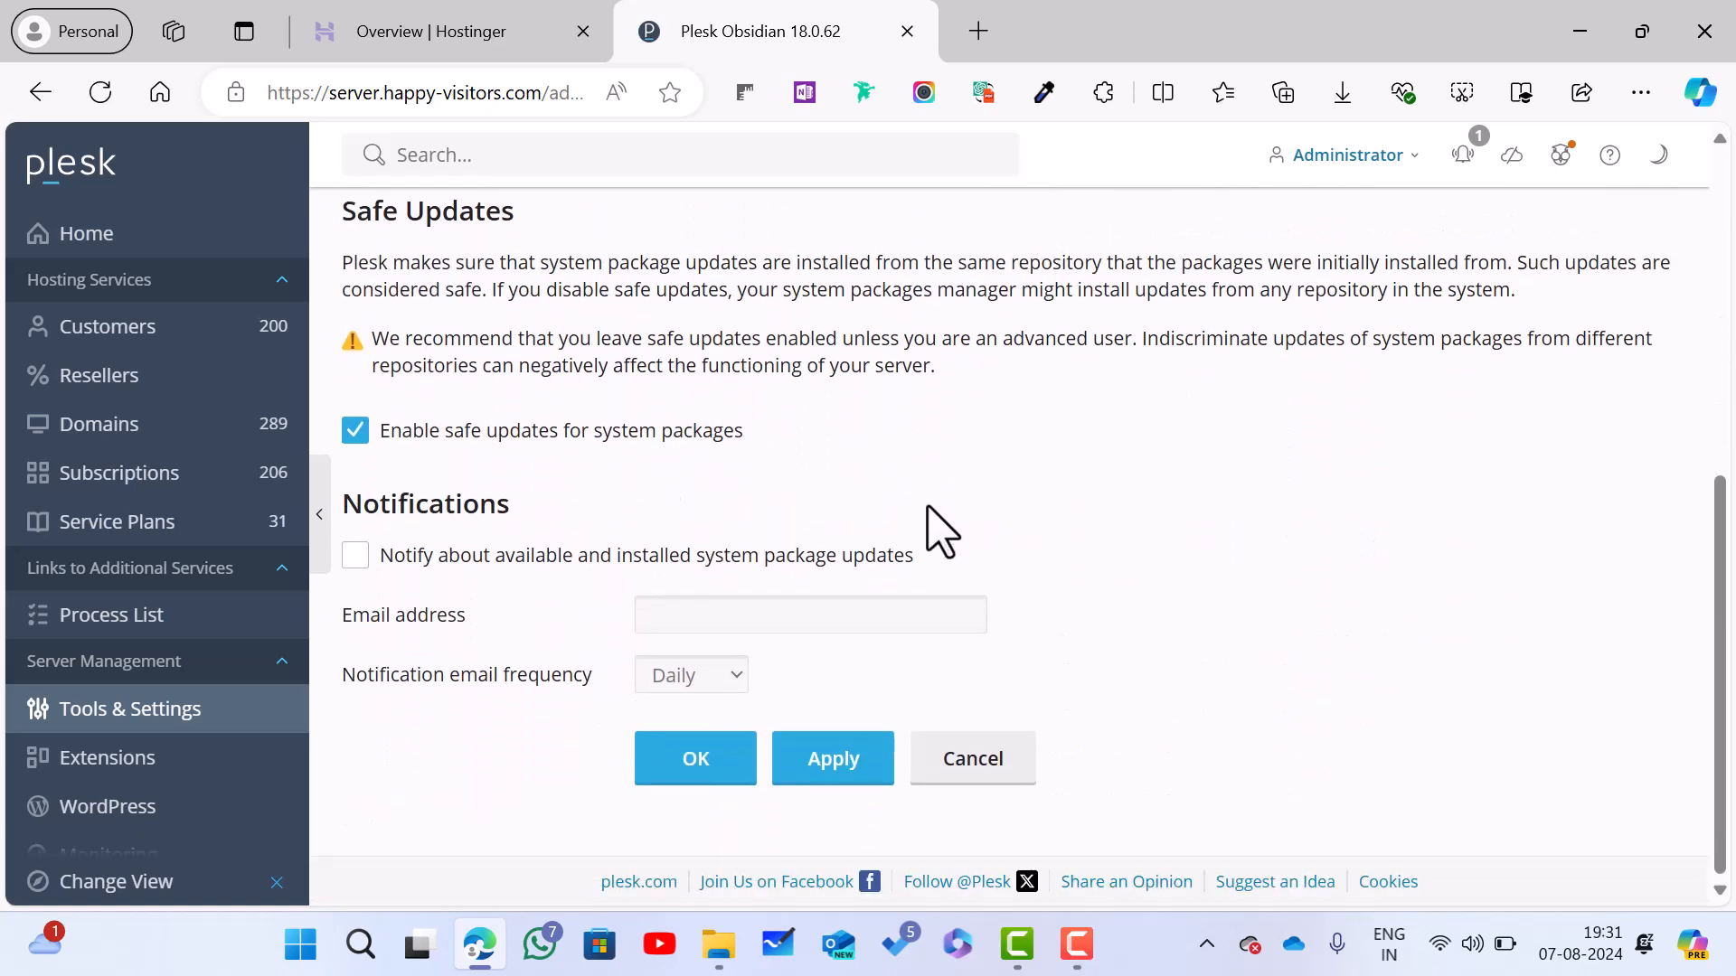
pyautogui.scroll(6, 940, 533)
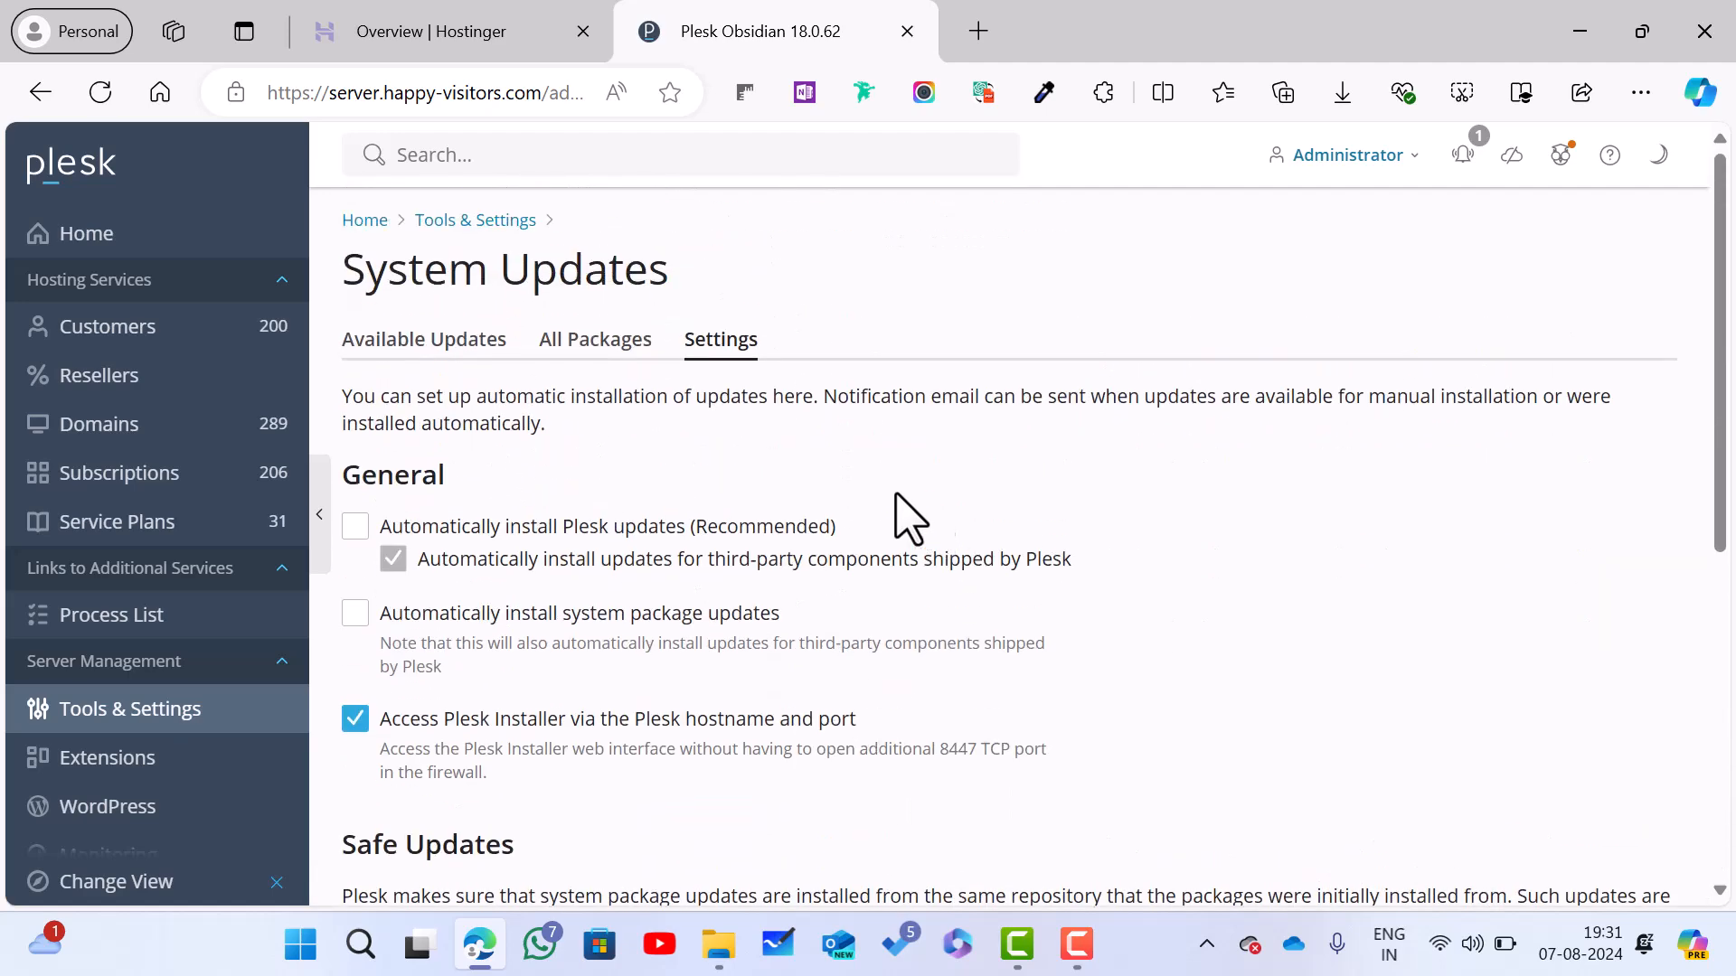
pyautogui.click(108, 237)
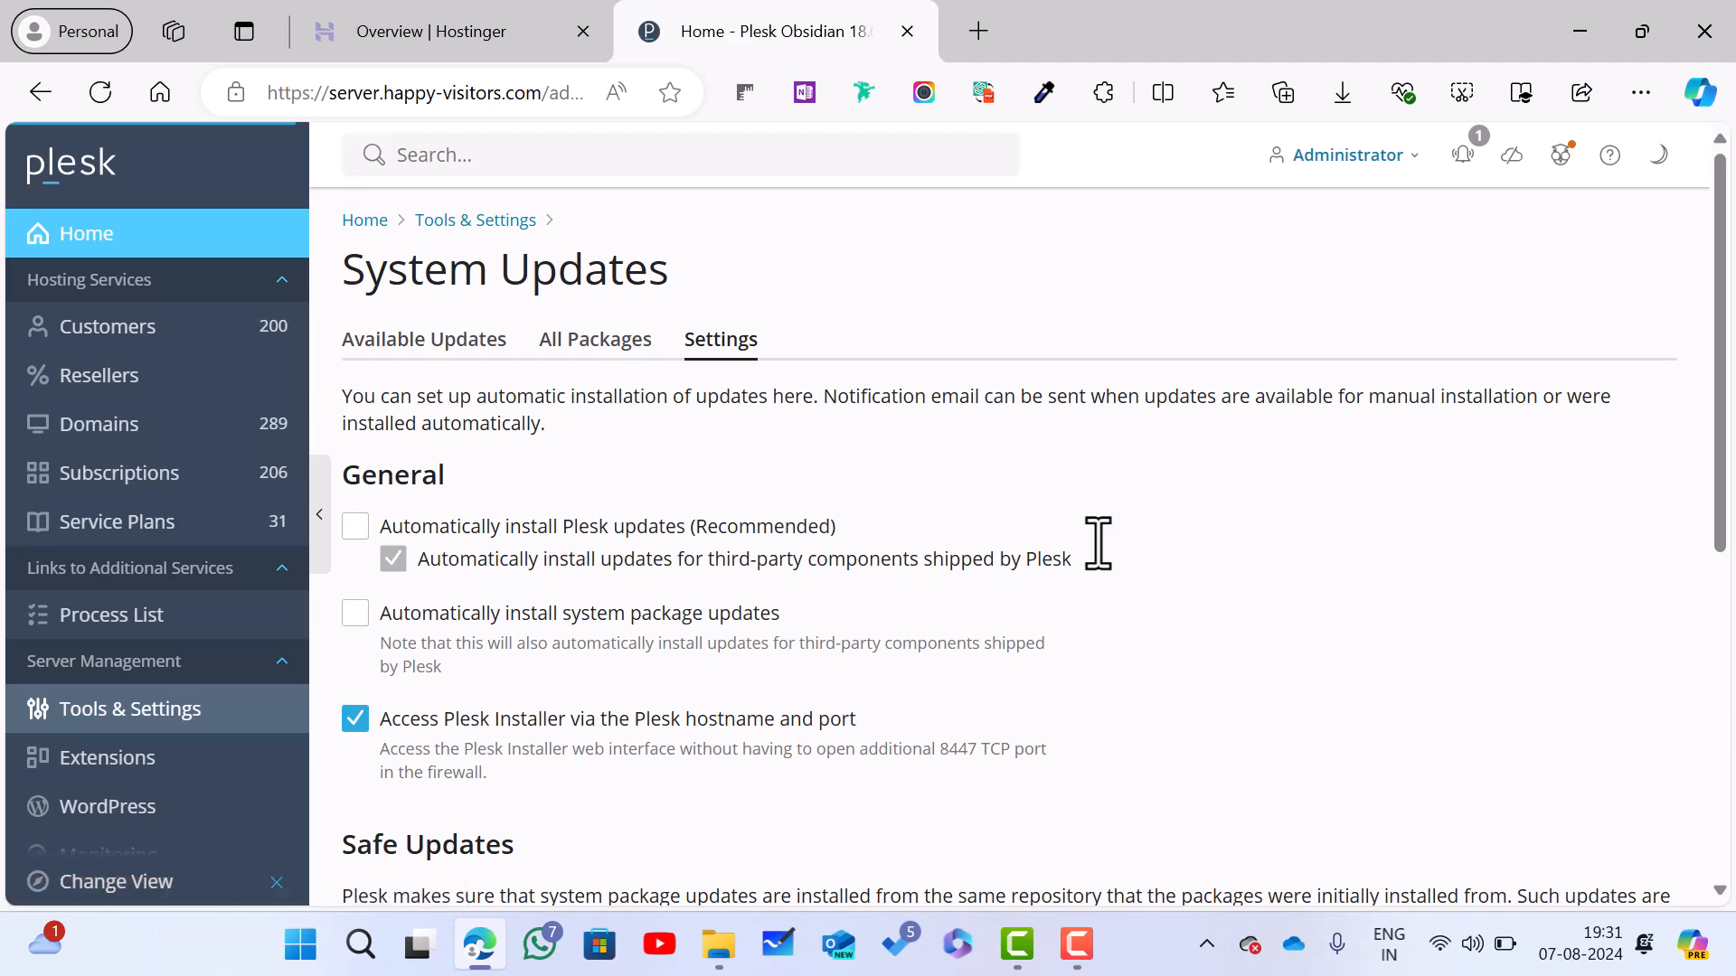
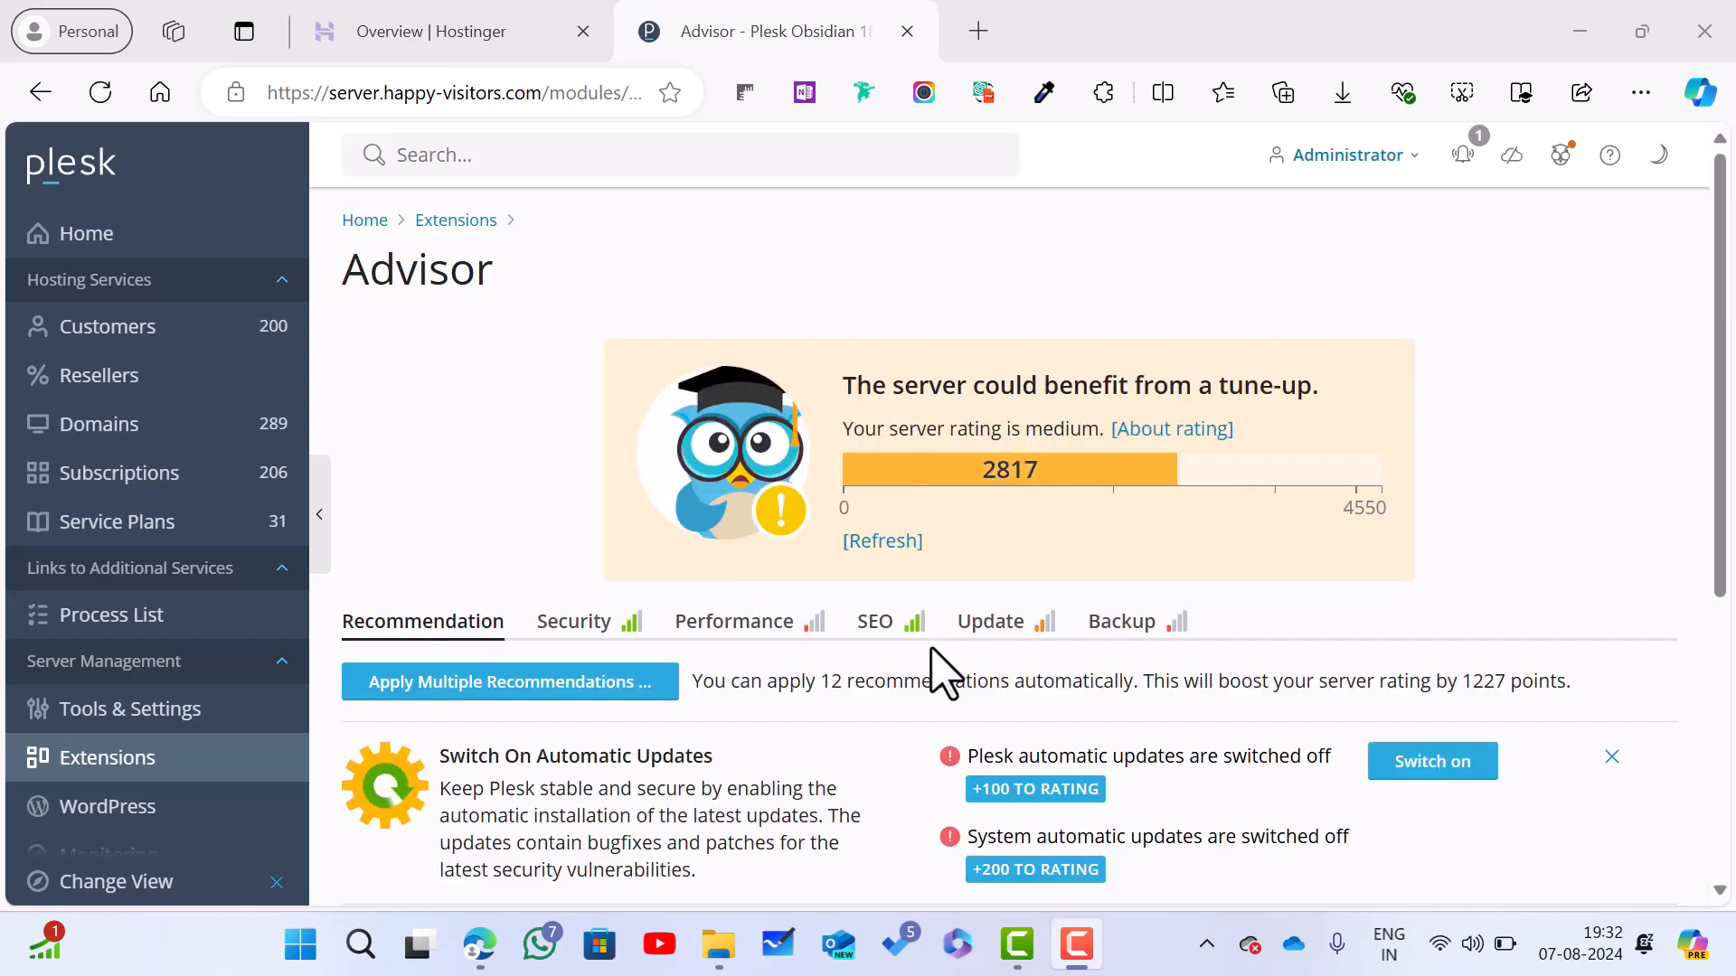
pyautogui.scroll(-3, 940, 673)
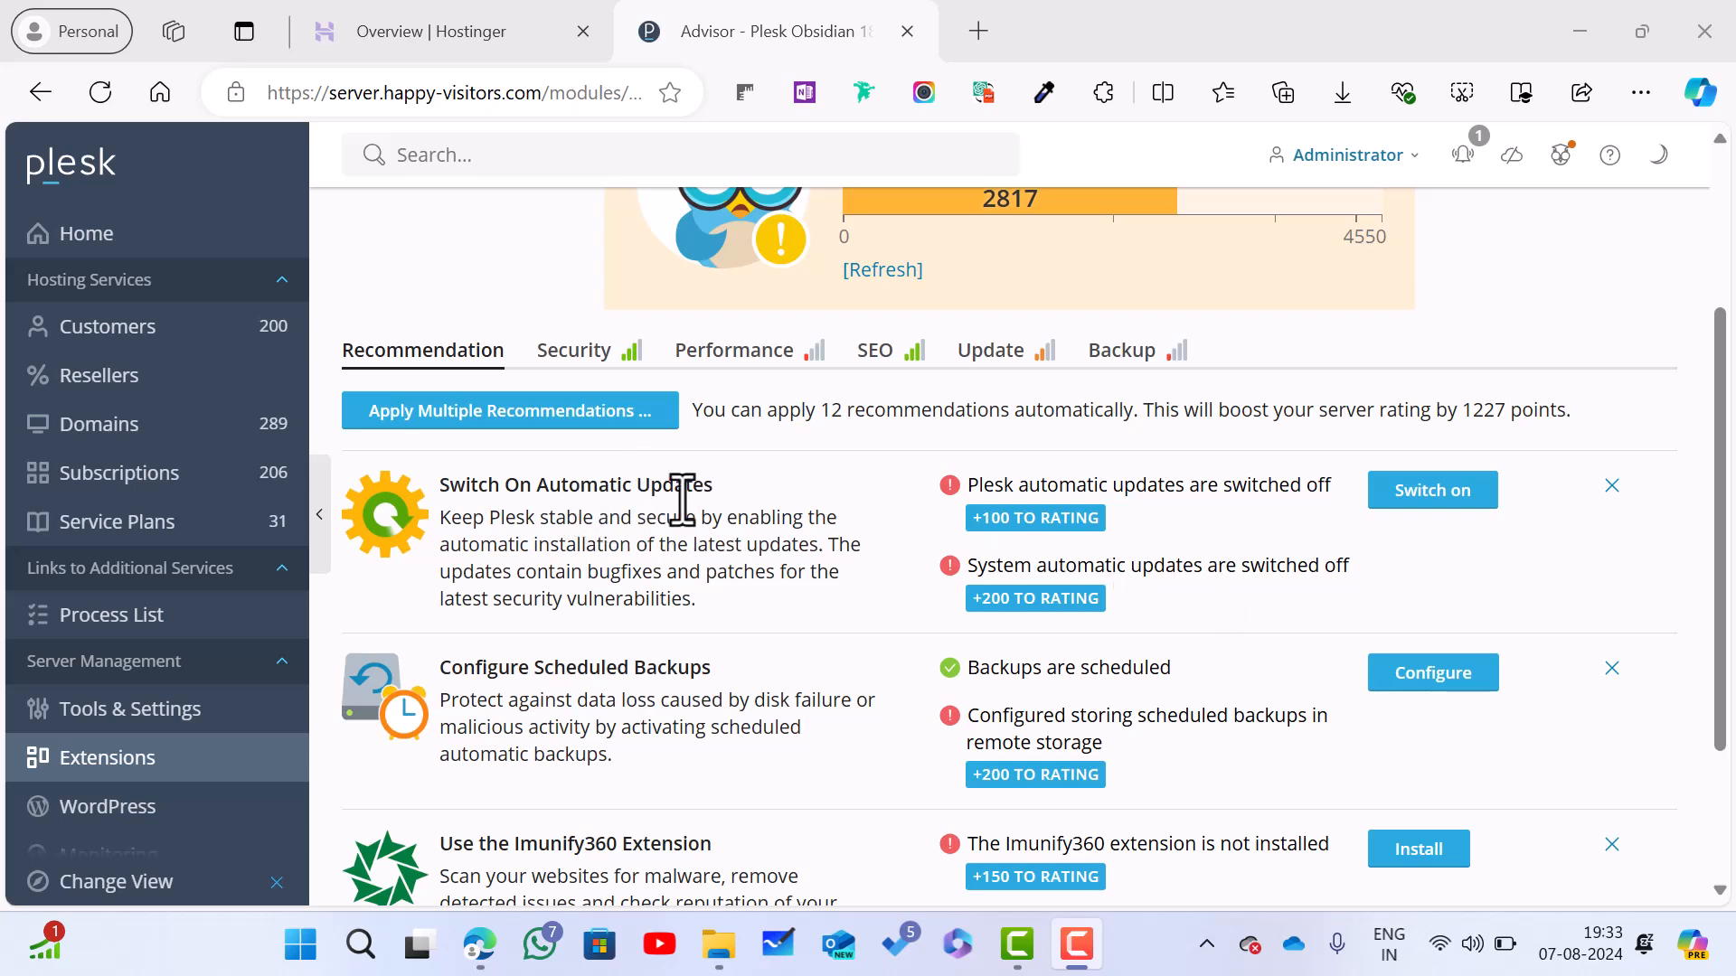
pyautogui.scroll(-2, 680, 500)
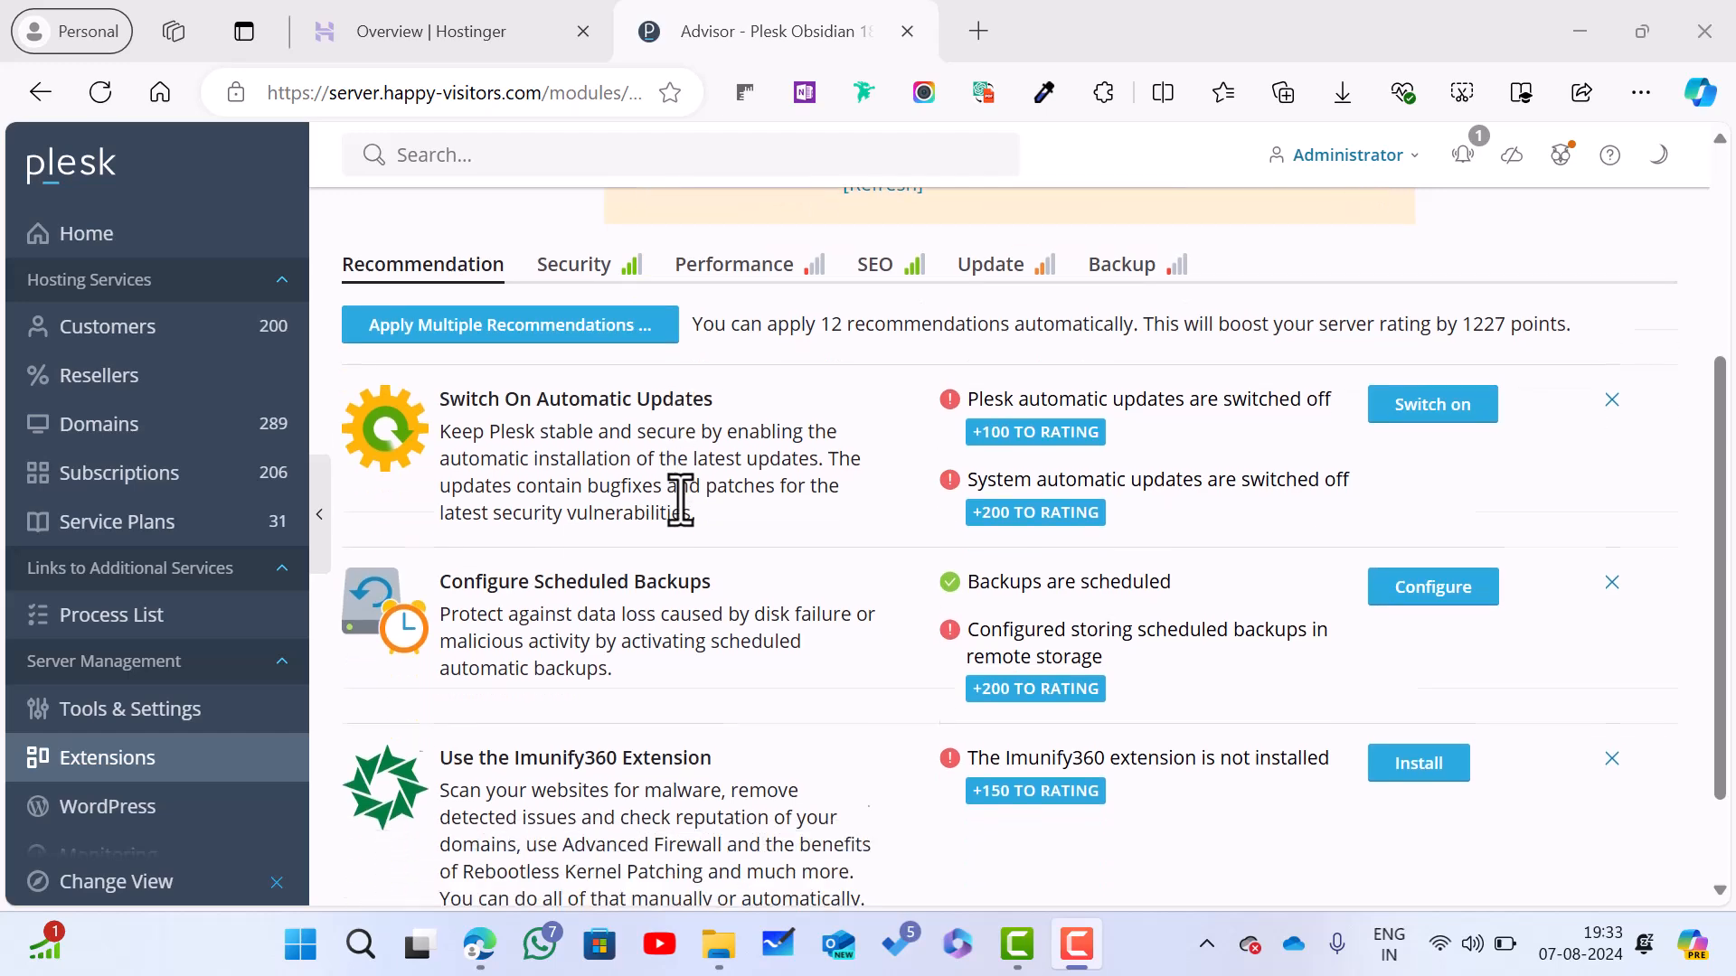
pyautogui.scroll(-1, 714, 560)
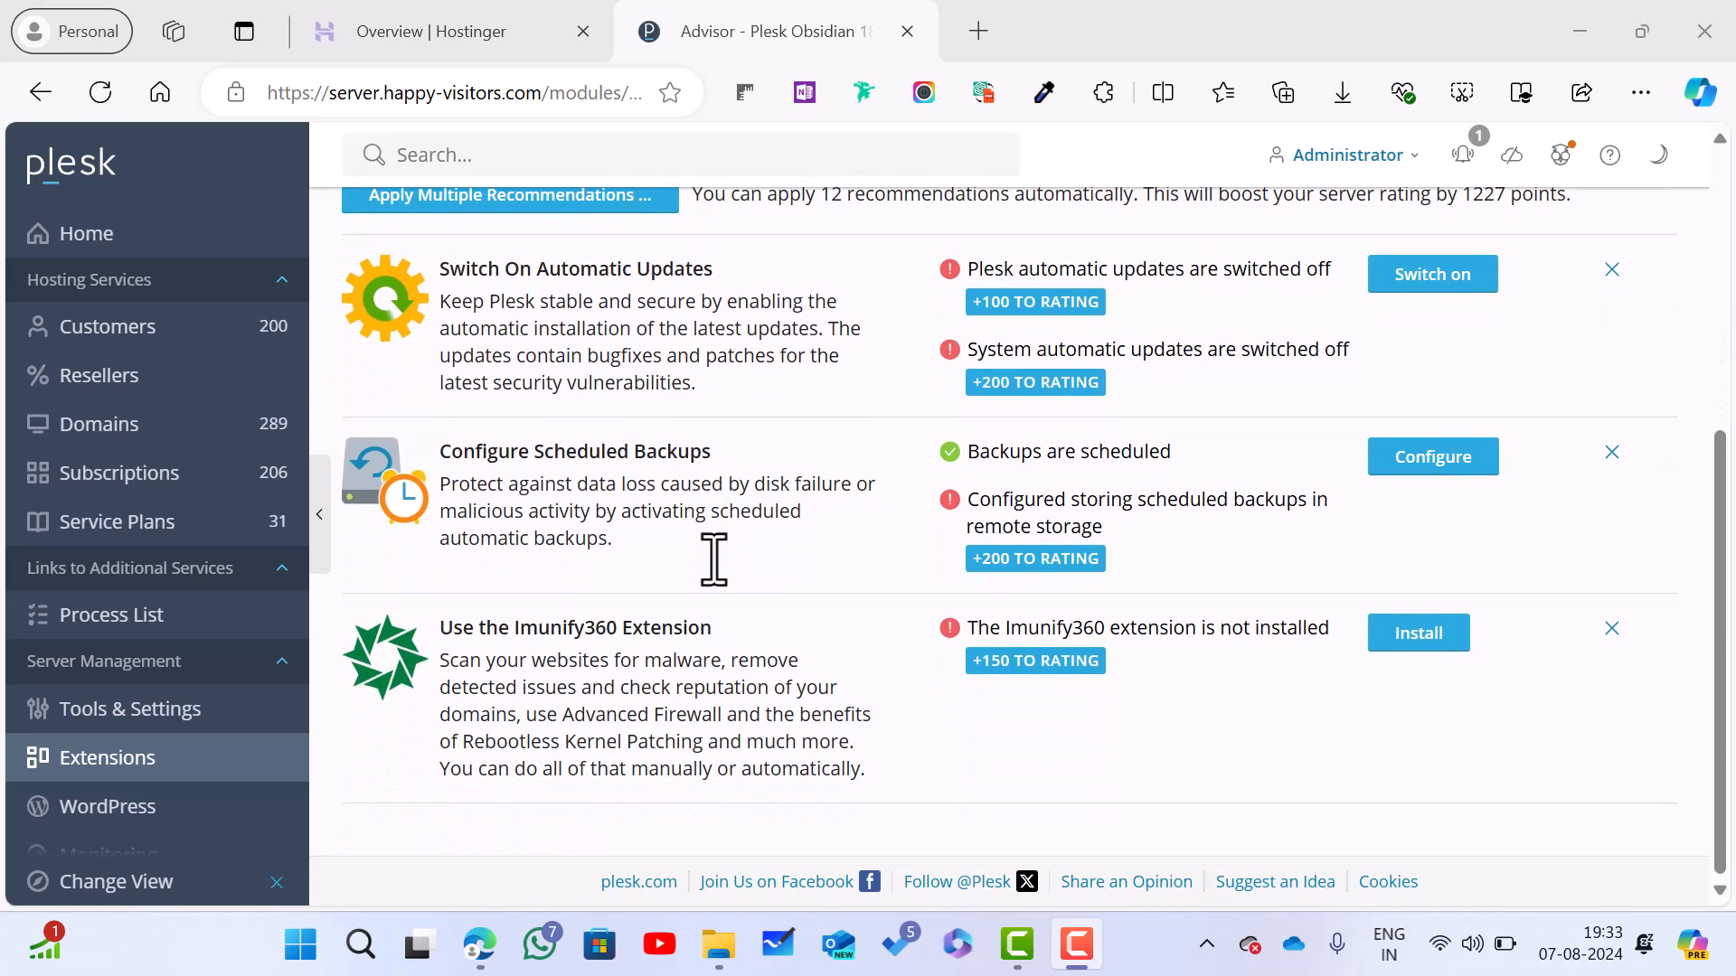
pyautogui.scroll(5, 701, 581)
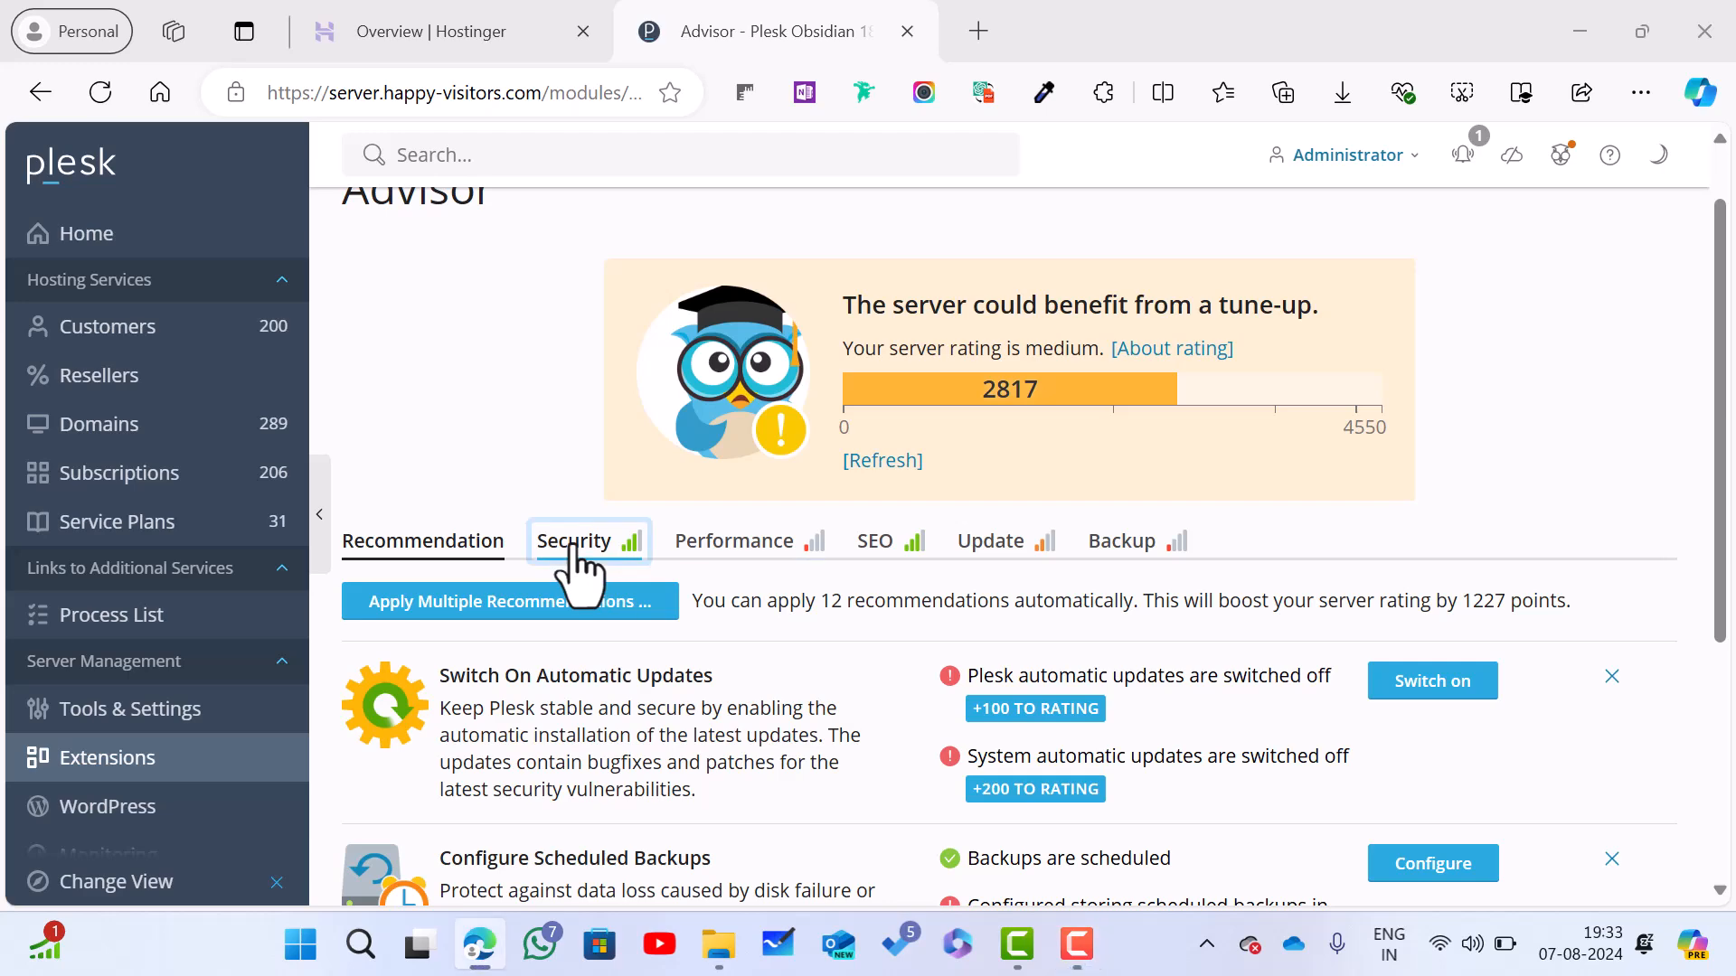
# Step: Show the Advisor's Security recommendations and scroll down to the Enable HTTP/2 item, selecting its title
pyautogui.click(578, 542)
pyautogui.scroll(-4, 578, 552)
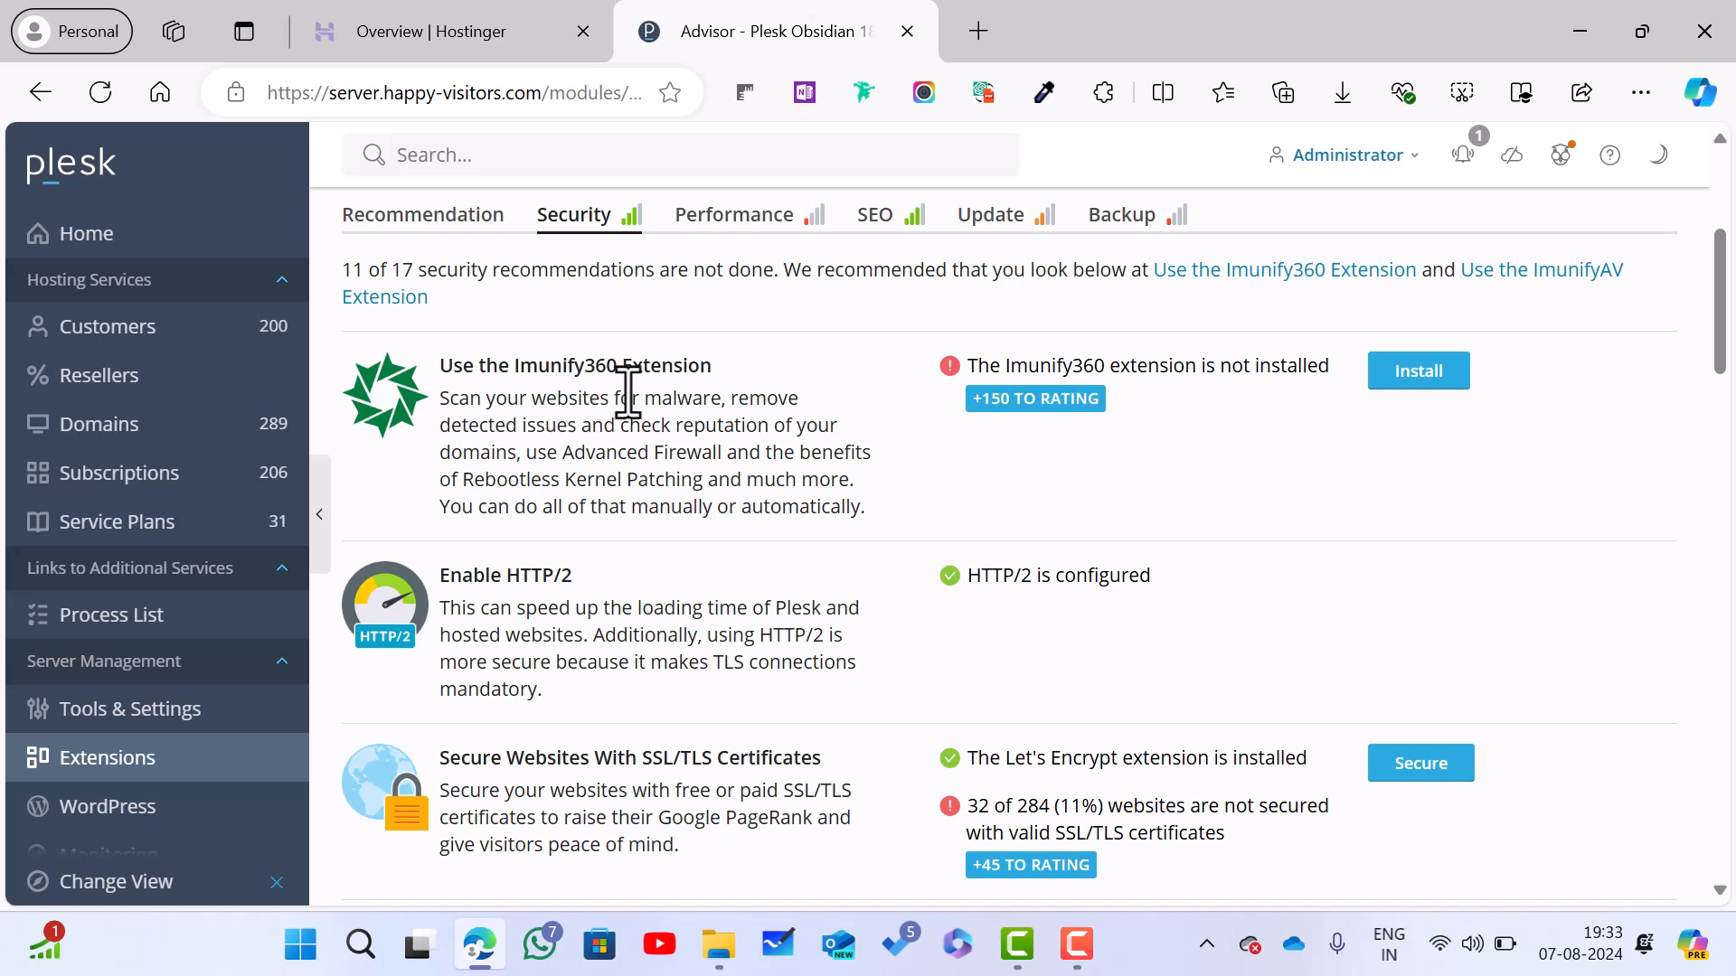
pyautogui.scroll(-1, 624, 390)
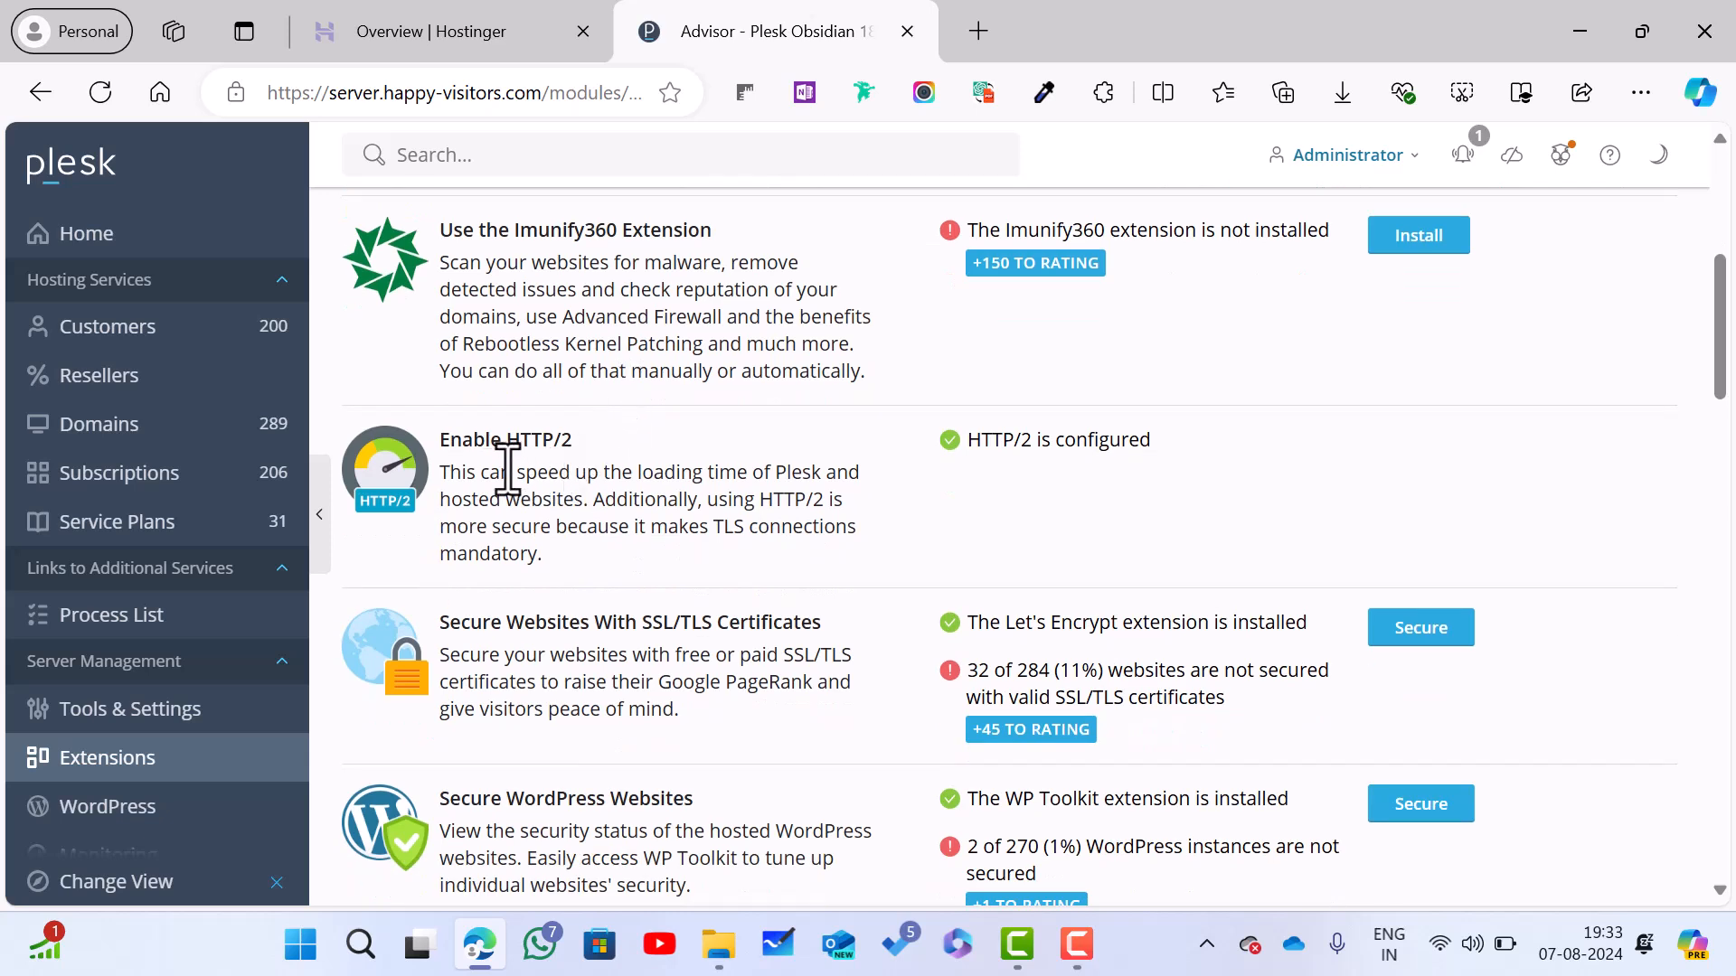
pyautogui.moveTo(440, 441); pyautogui.dragTo(581, 457)
# Step: Load happy-visitors.com in a new Edge tab, then switch back to the Plesk Advisor tab
pyautogui.click(1105, 537)
pyautogui.click(978, 31)
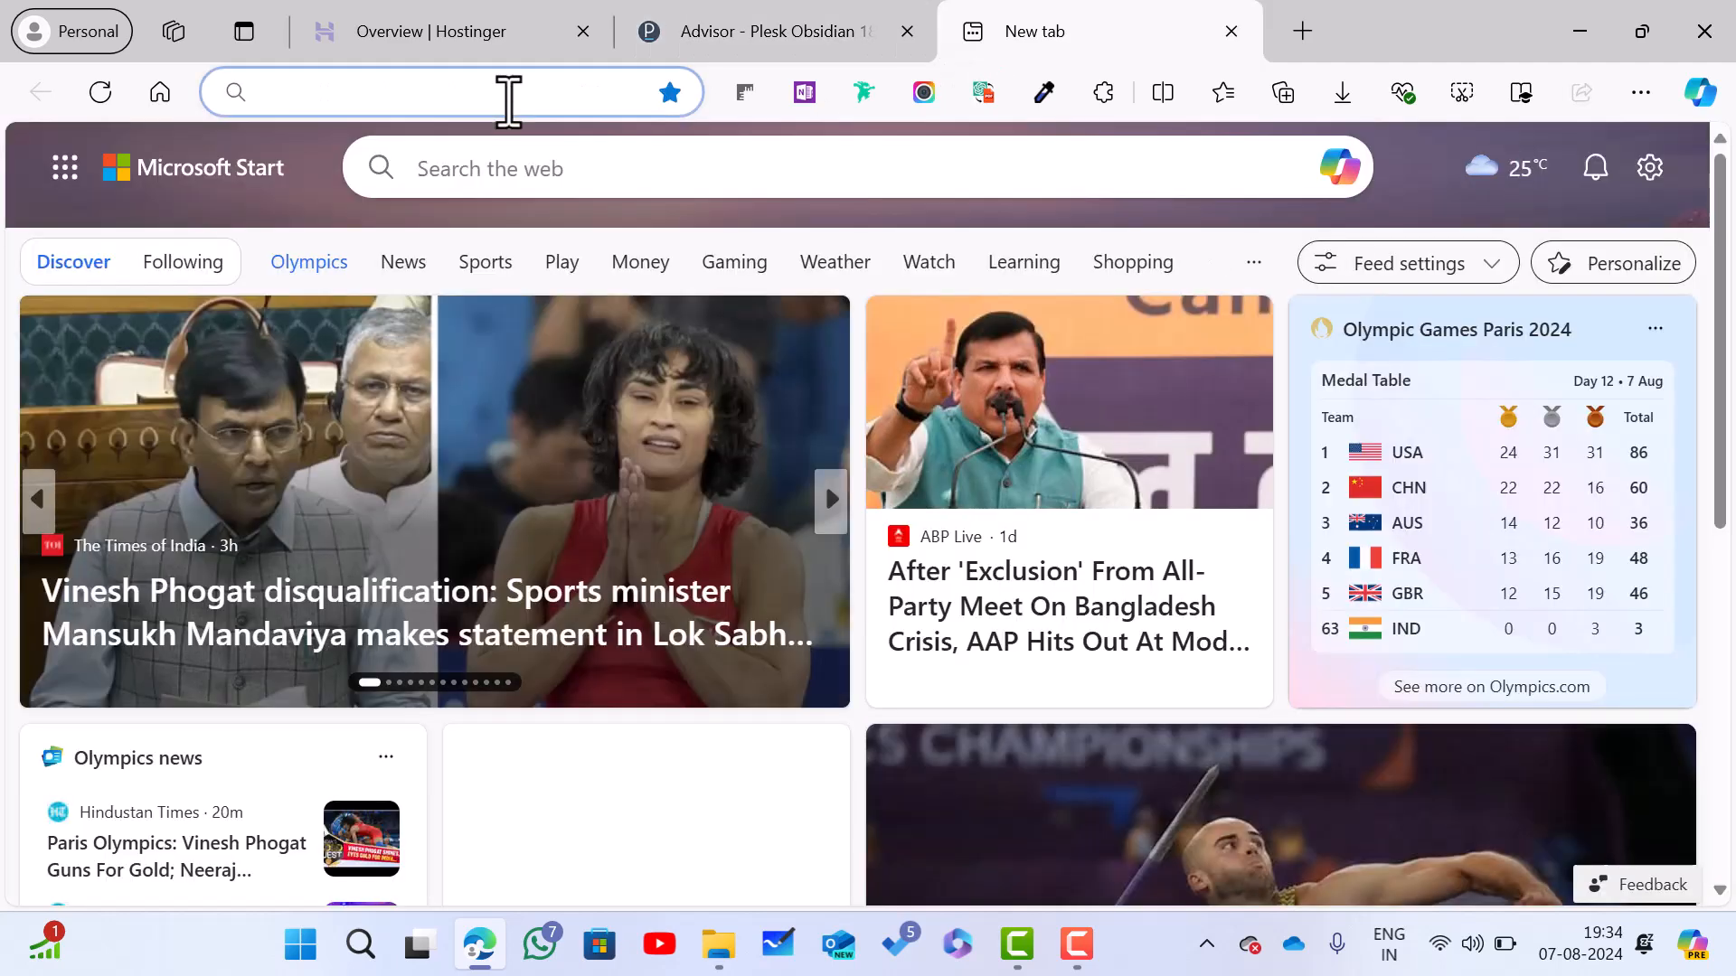
pyautogui.click(509, 101)
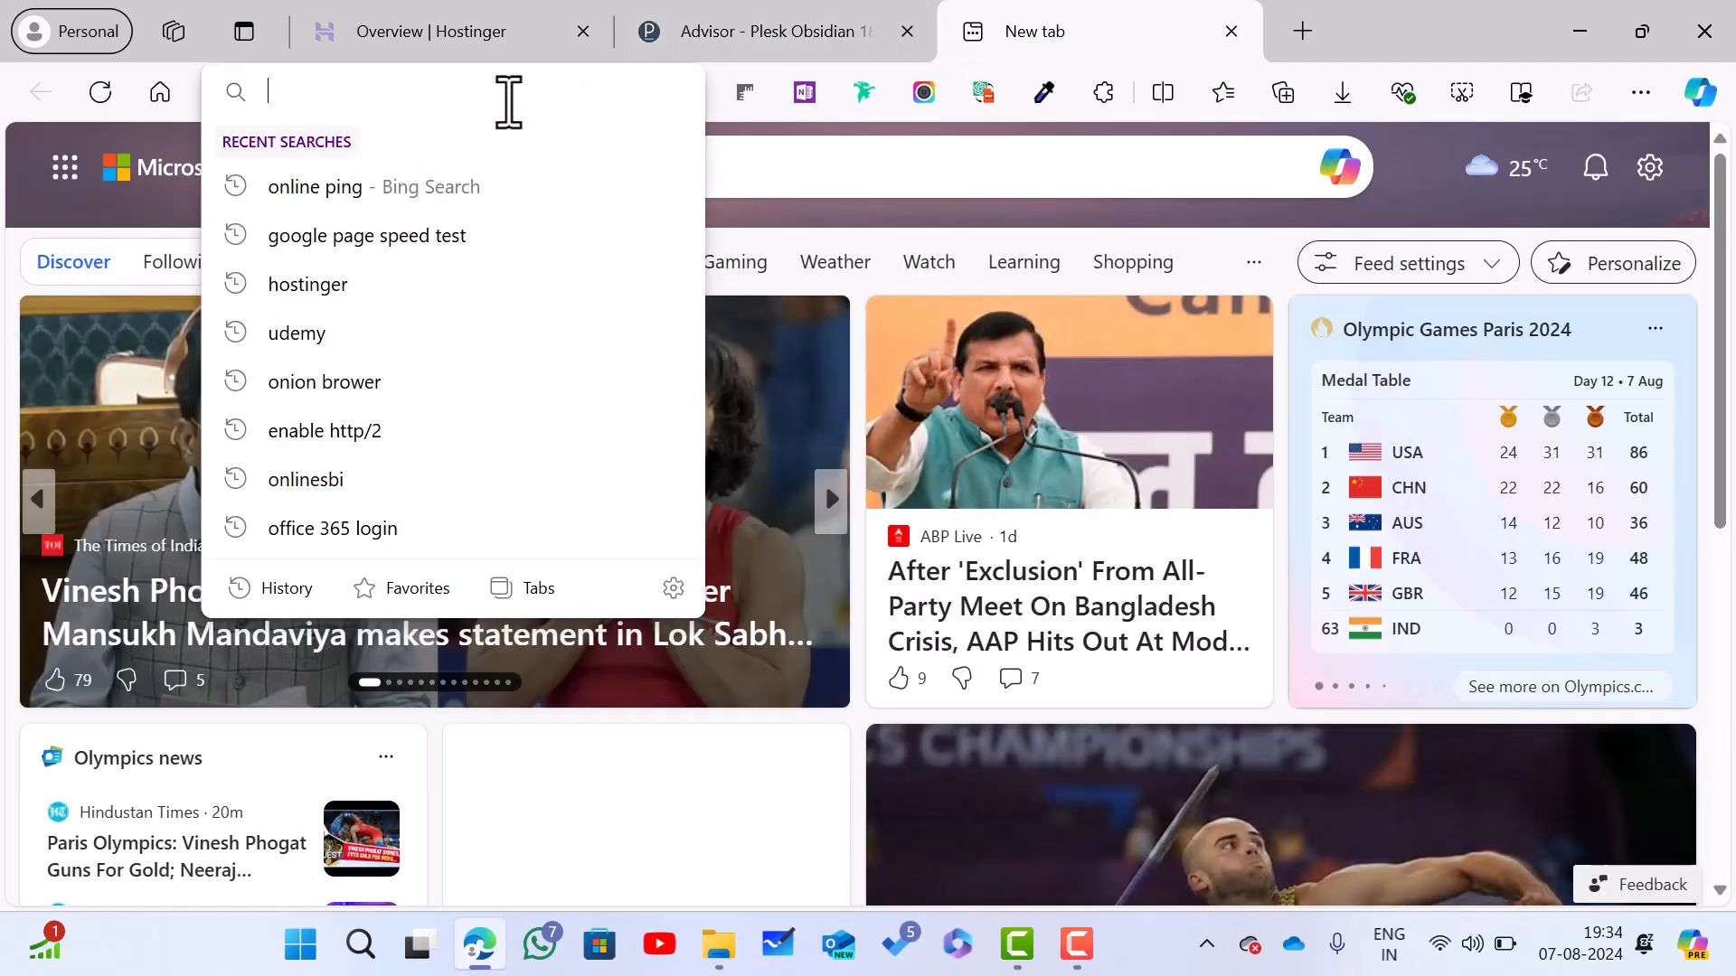
pyautogui.write('happy-visitors.com')
pyautogui.press('Right')
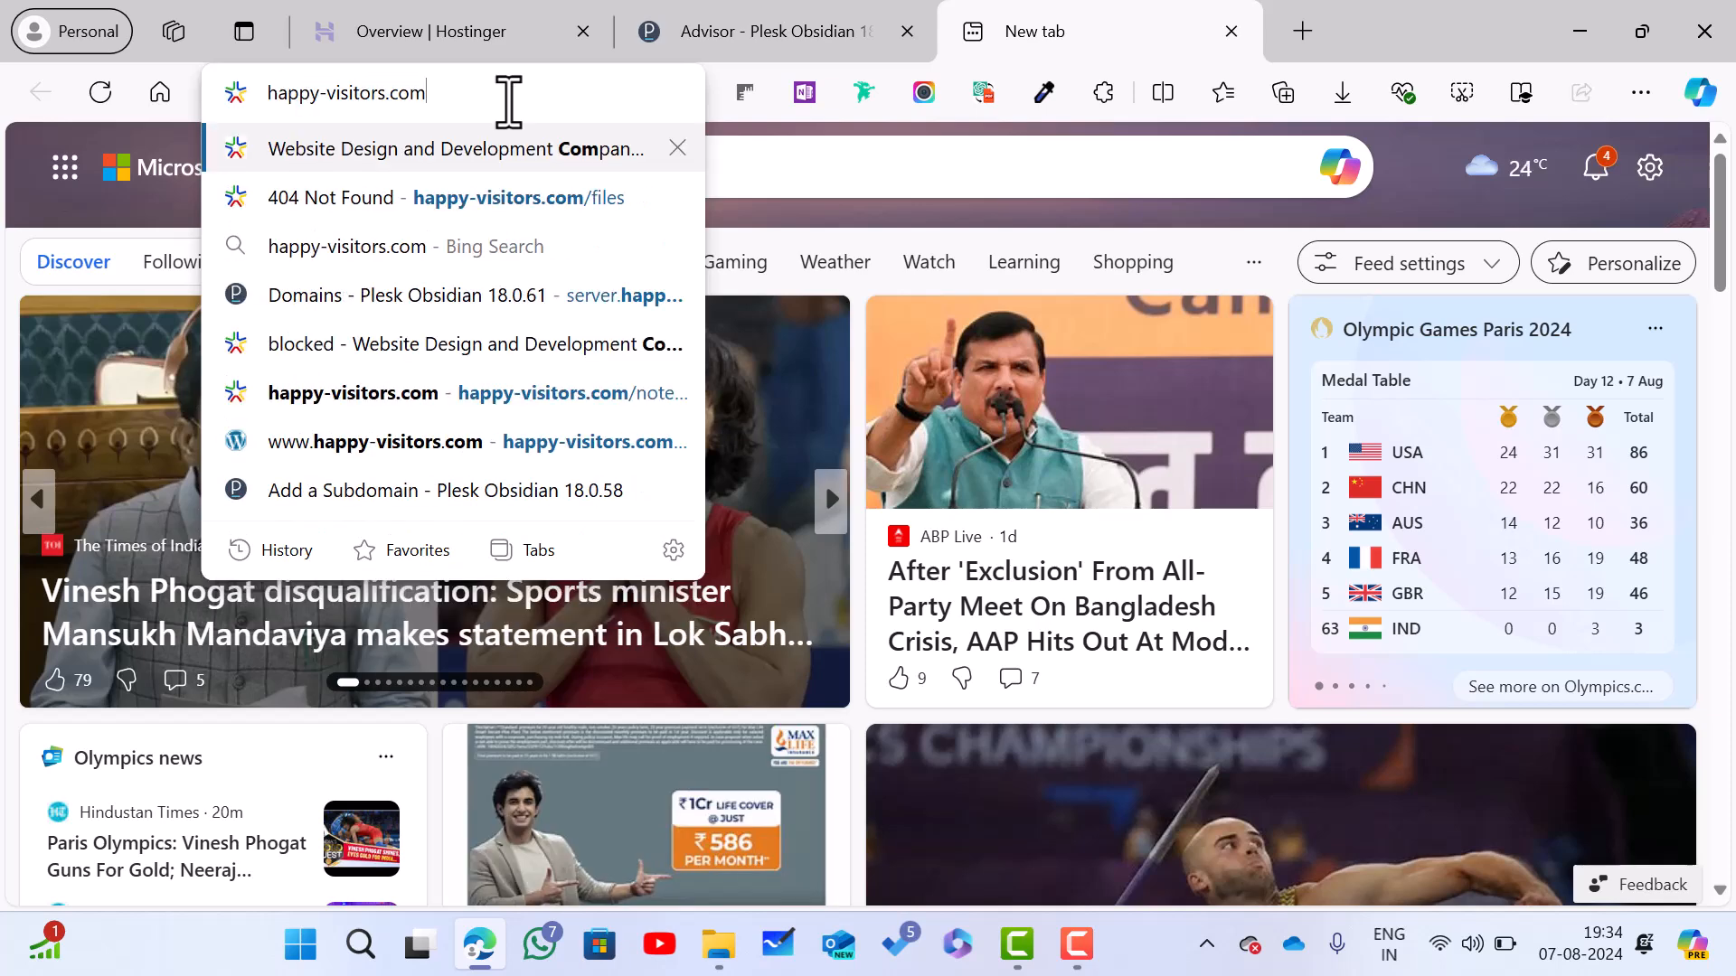
pyautogui.press('Return')
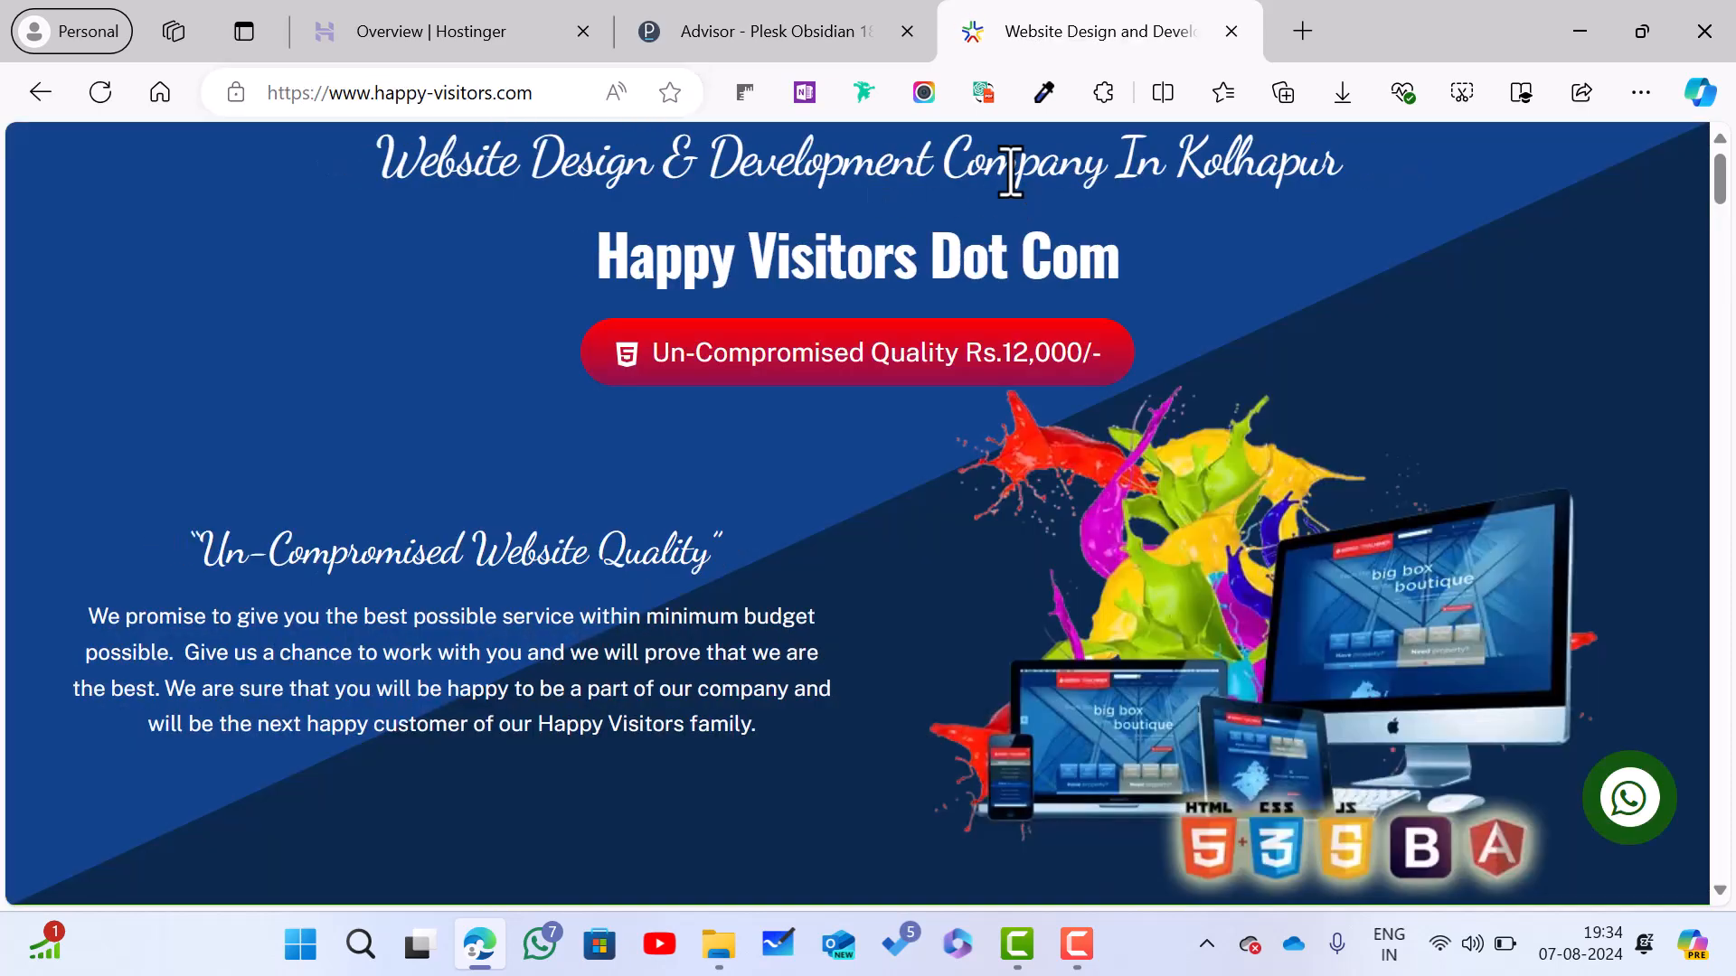
pyautogui.click(784, 31)
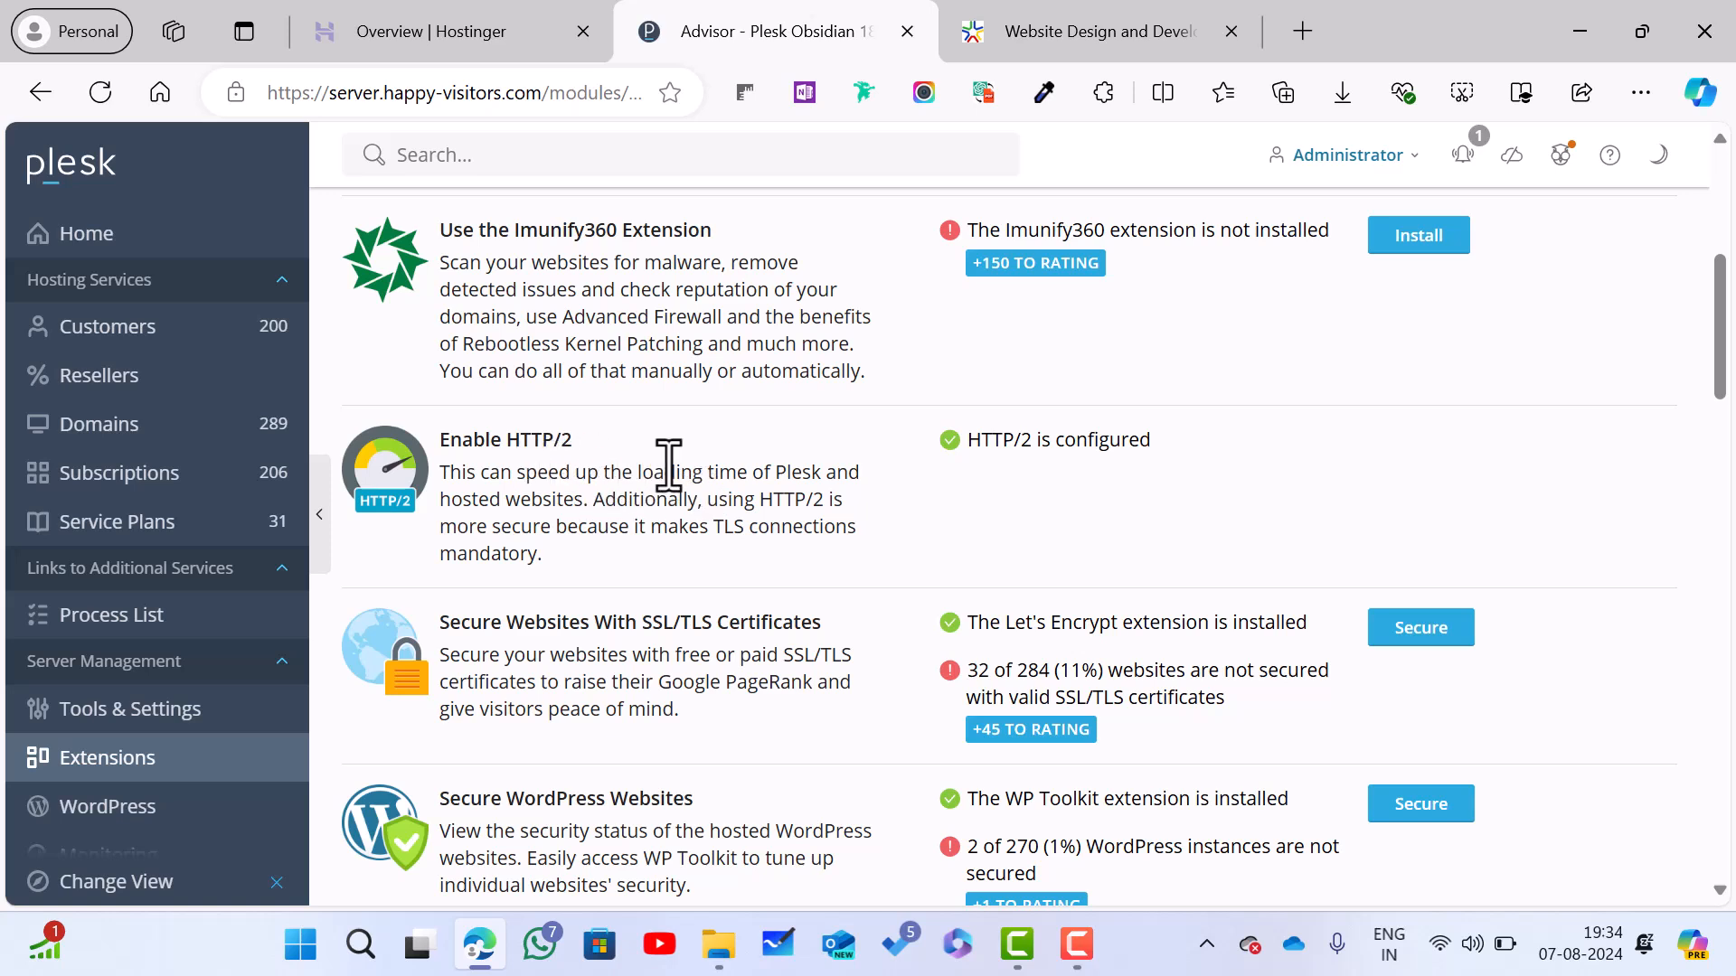
# Step: Scroll through the Security list to ImunifyAV, Email Security and outdated WordPress items, then back up
pyautogui.scroll(-9, 669, 466)
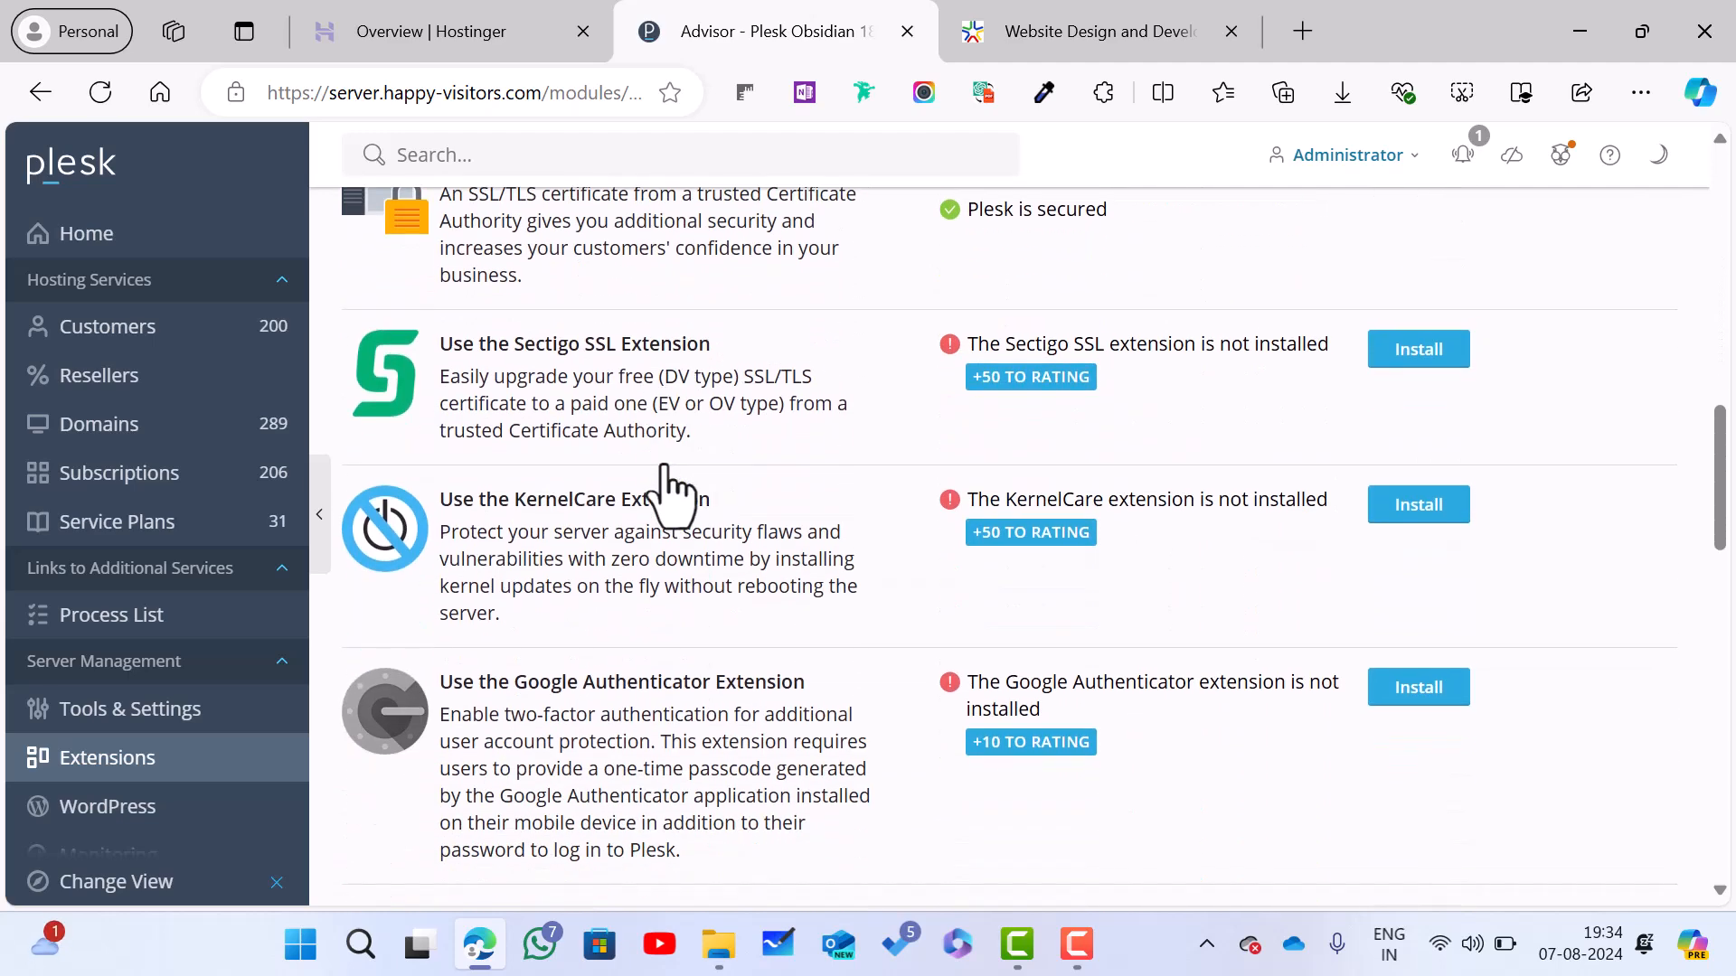
pyautogui.scroll(-2, 664, 465)
pyautogui.scroll(-3, 676, 488)
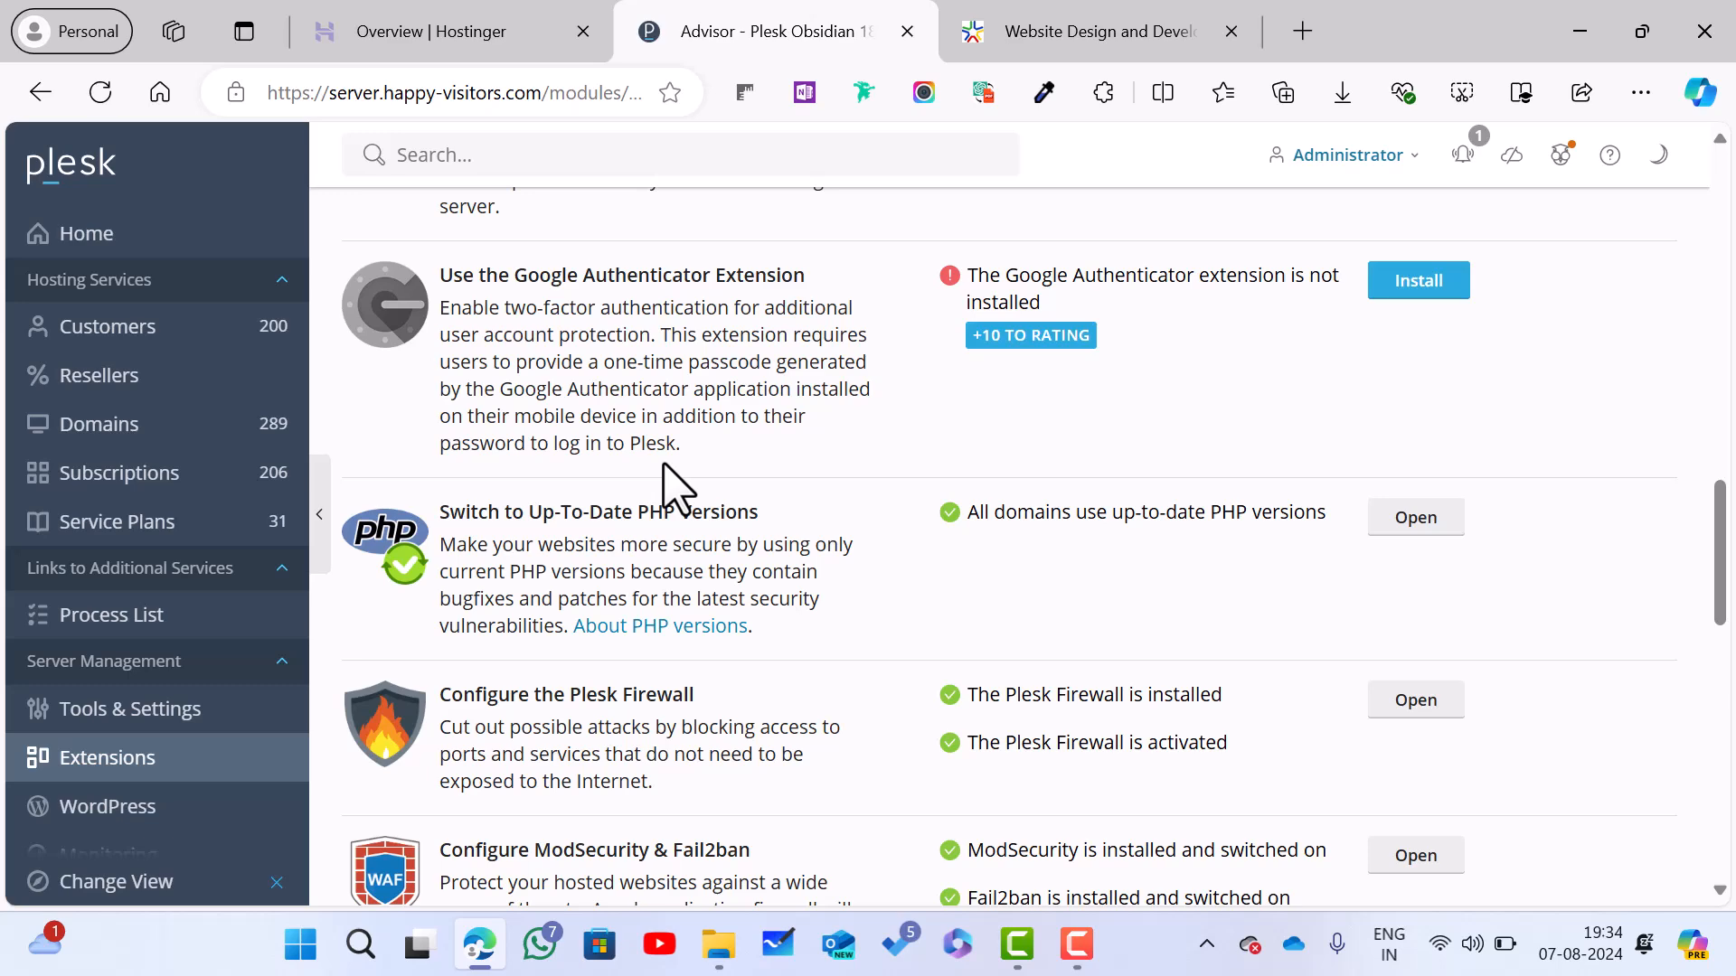
pyautogui.scroll(-5, 676, 488)
pyautogui.scroll(-2, 676, 488)
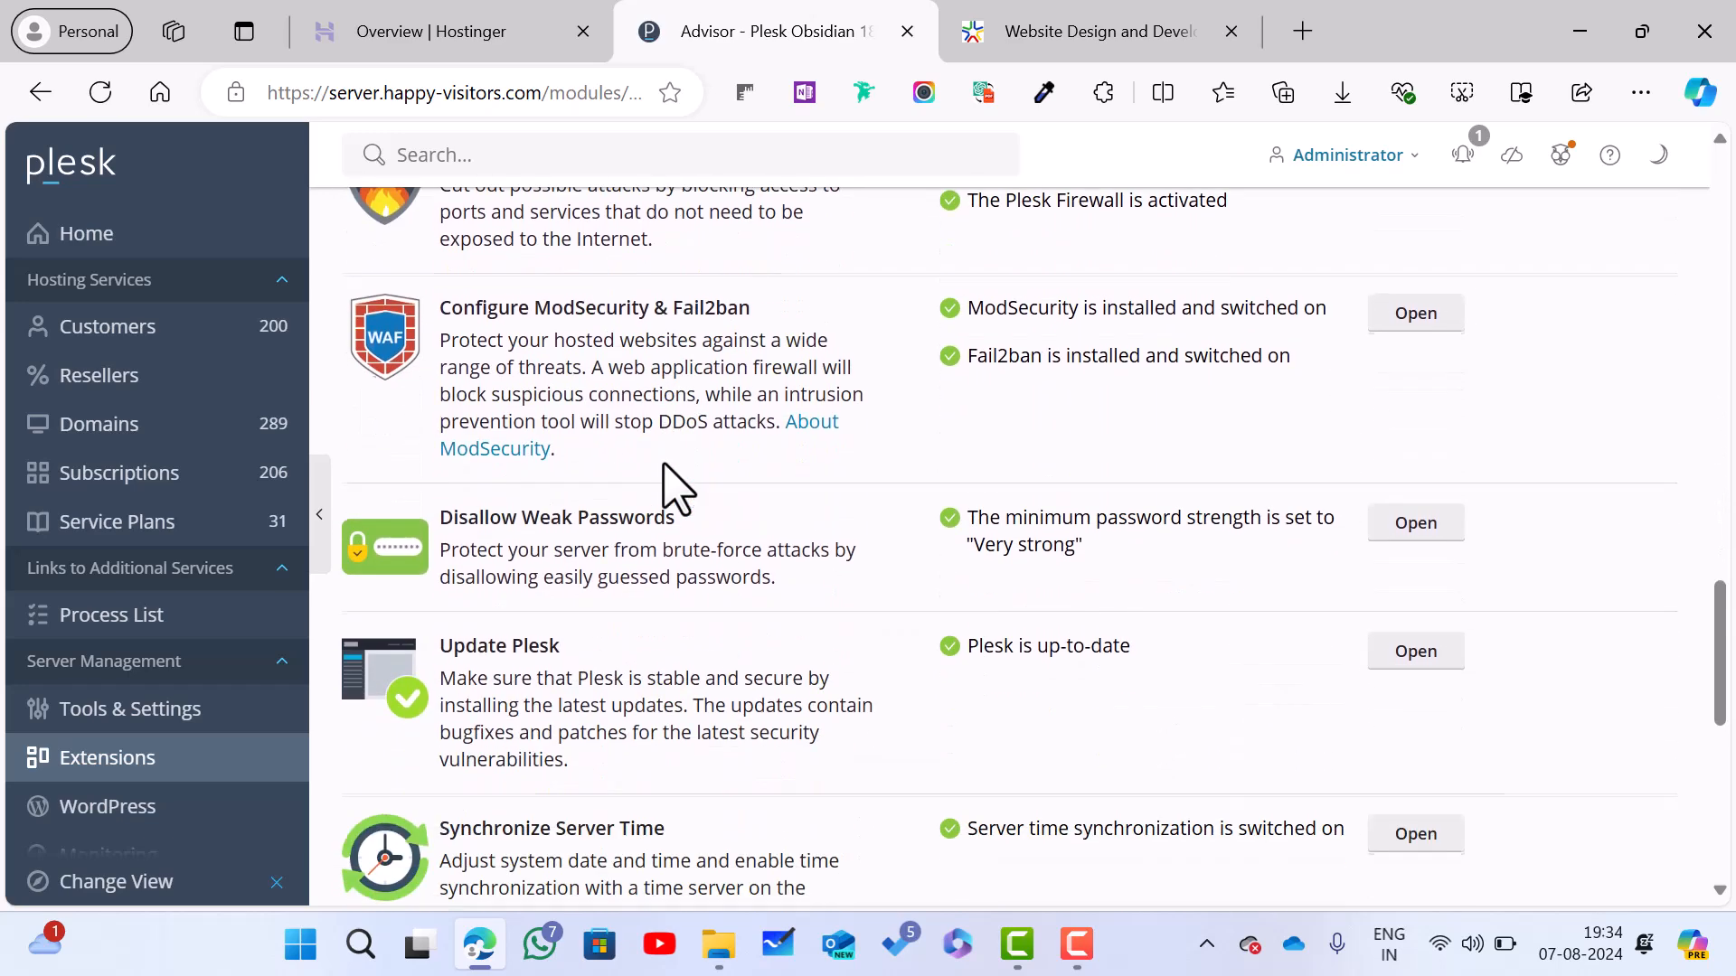
pyautogui.scroll(2, 677, 488)
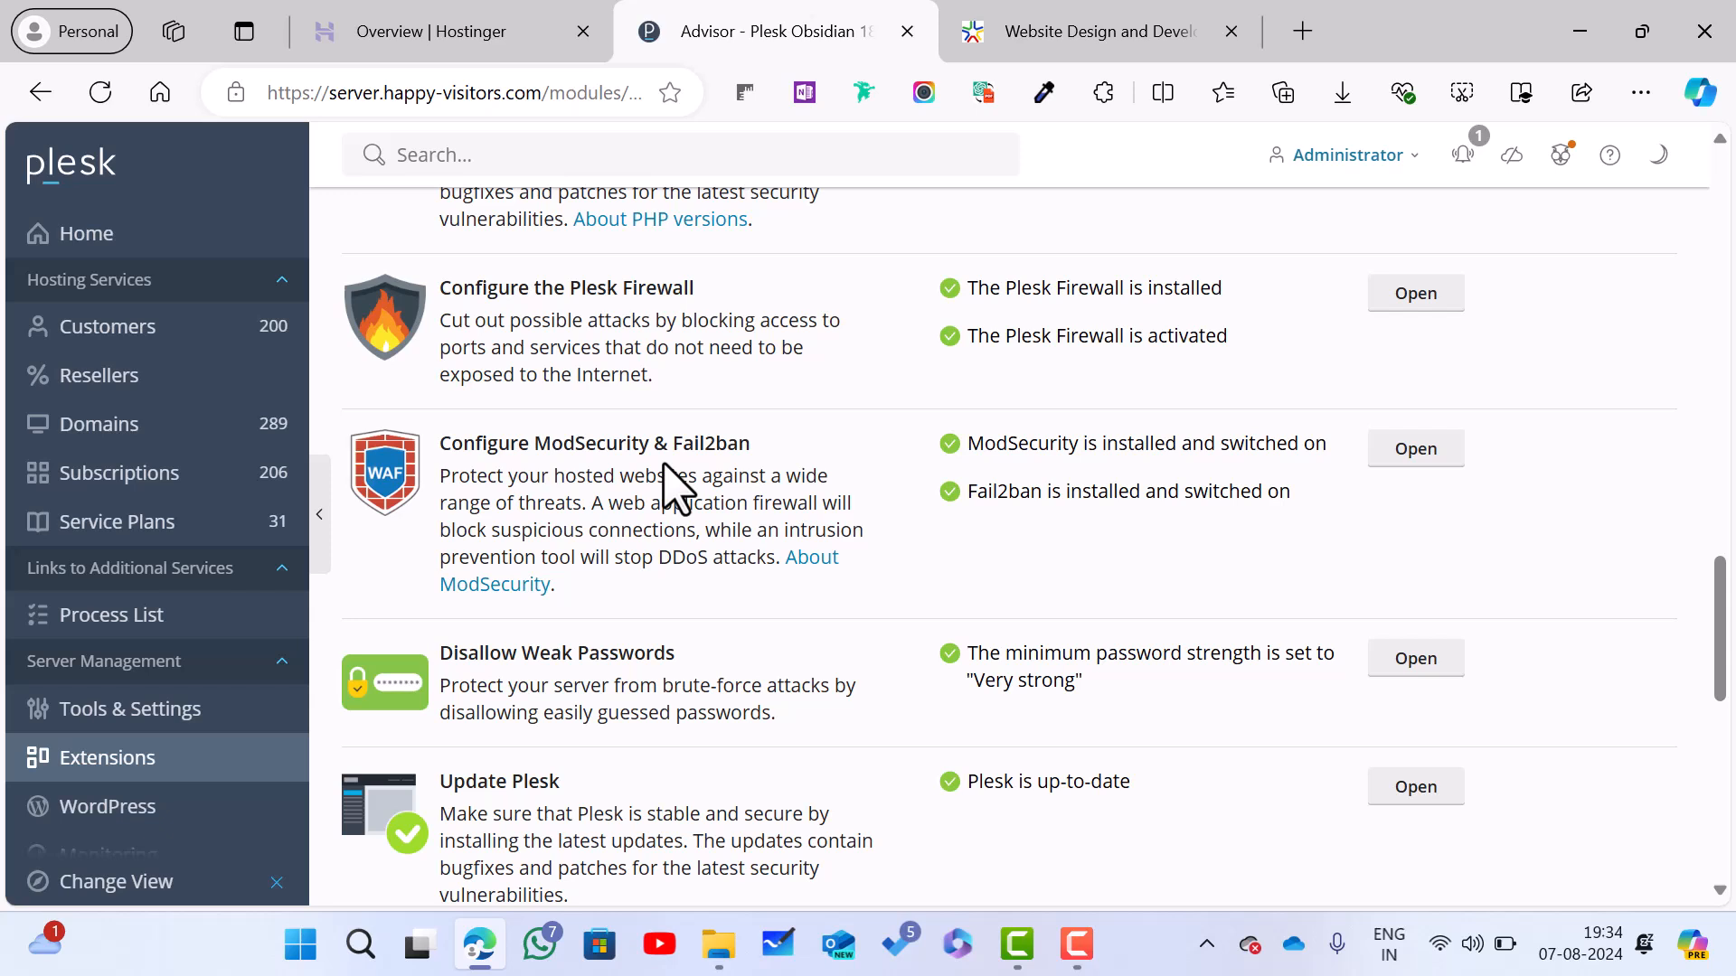
pyautogui.scroll(-2, 676, 489)
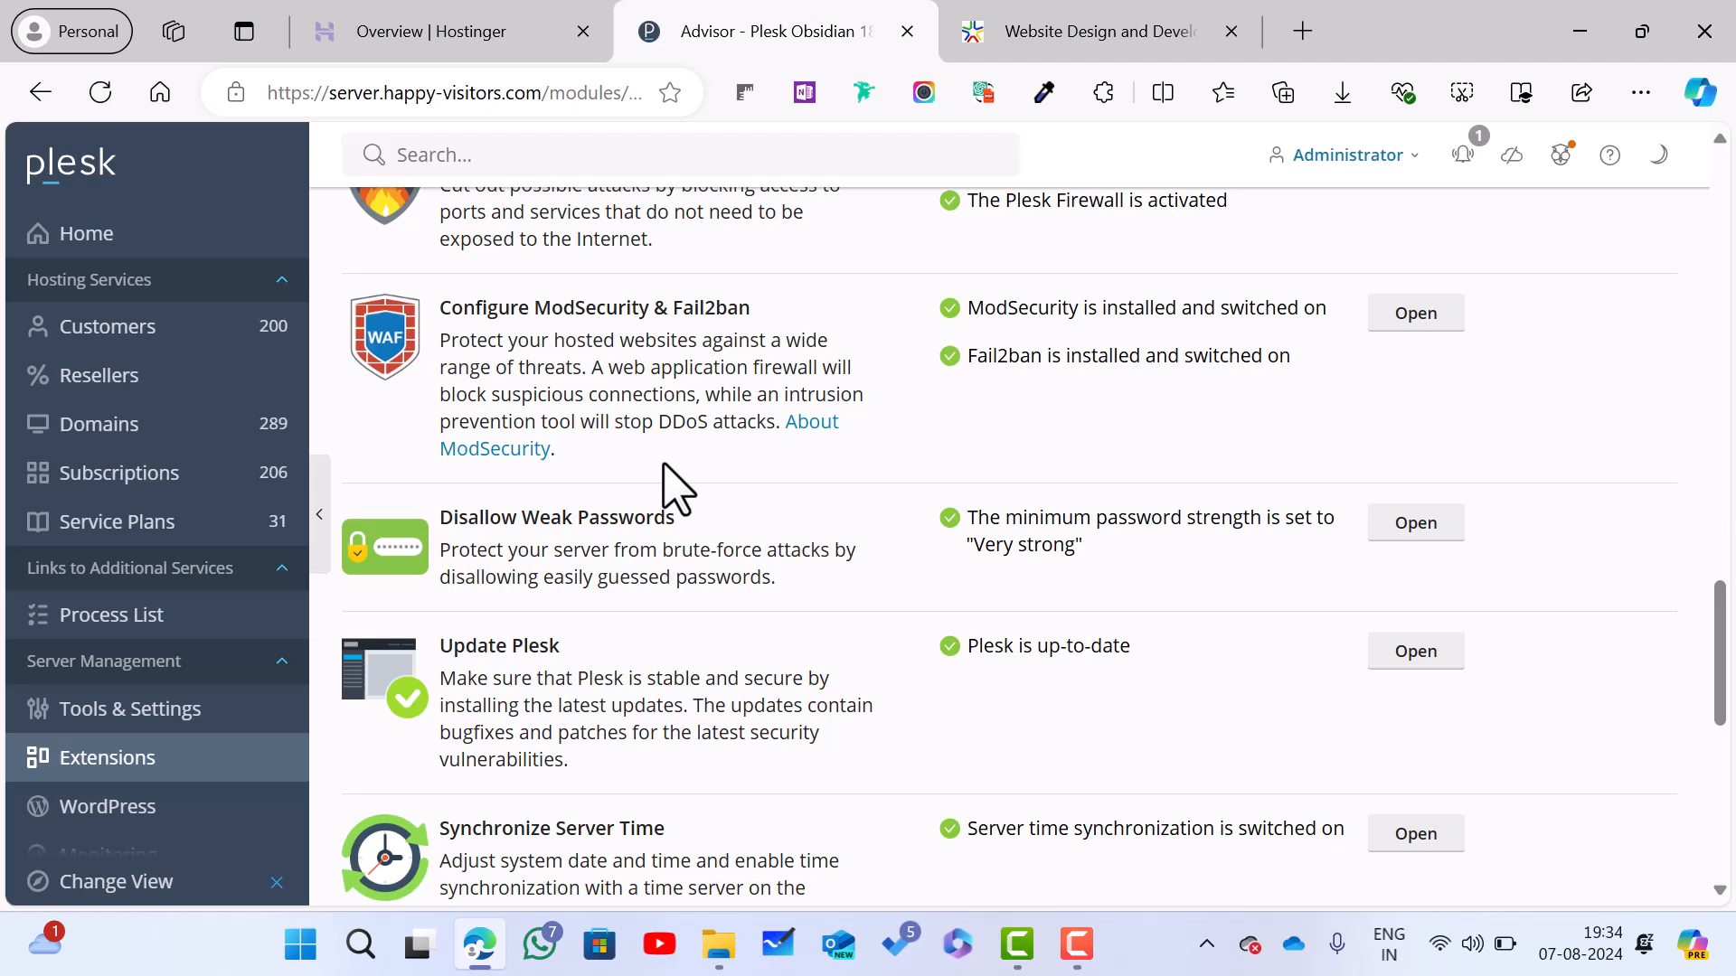
pyautogui.scroll(-3, 676, 489)
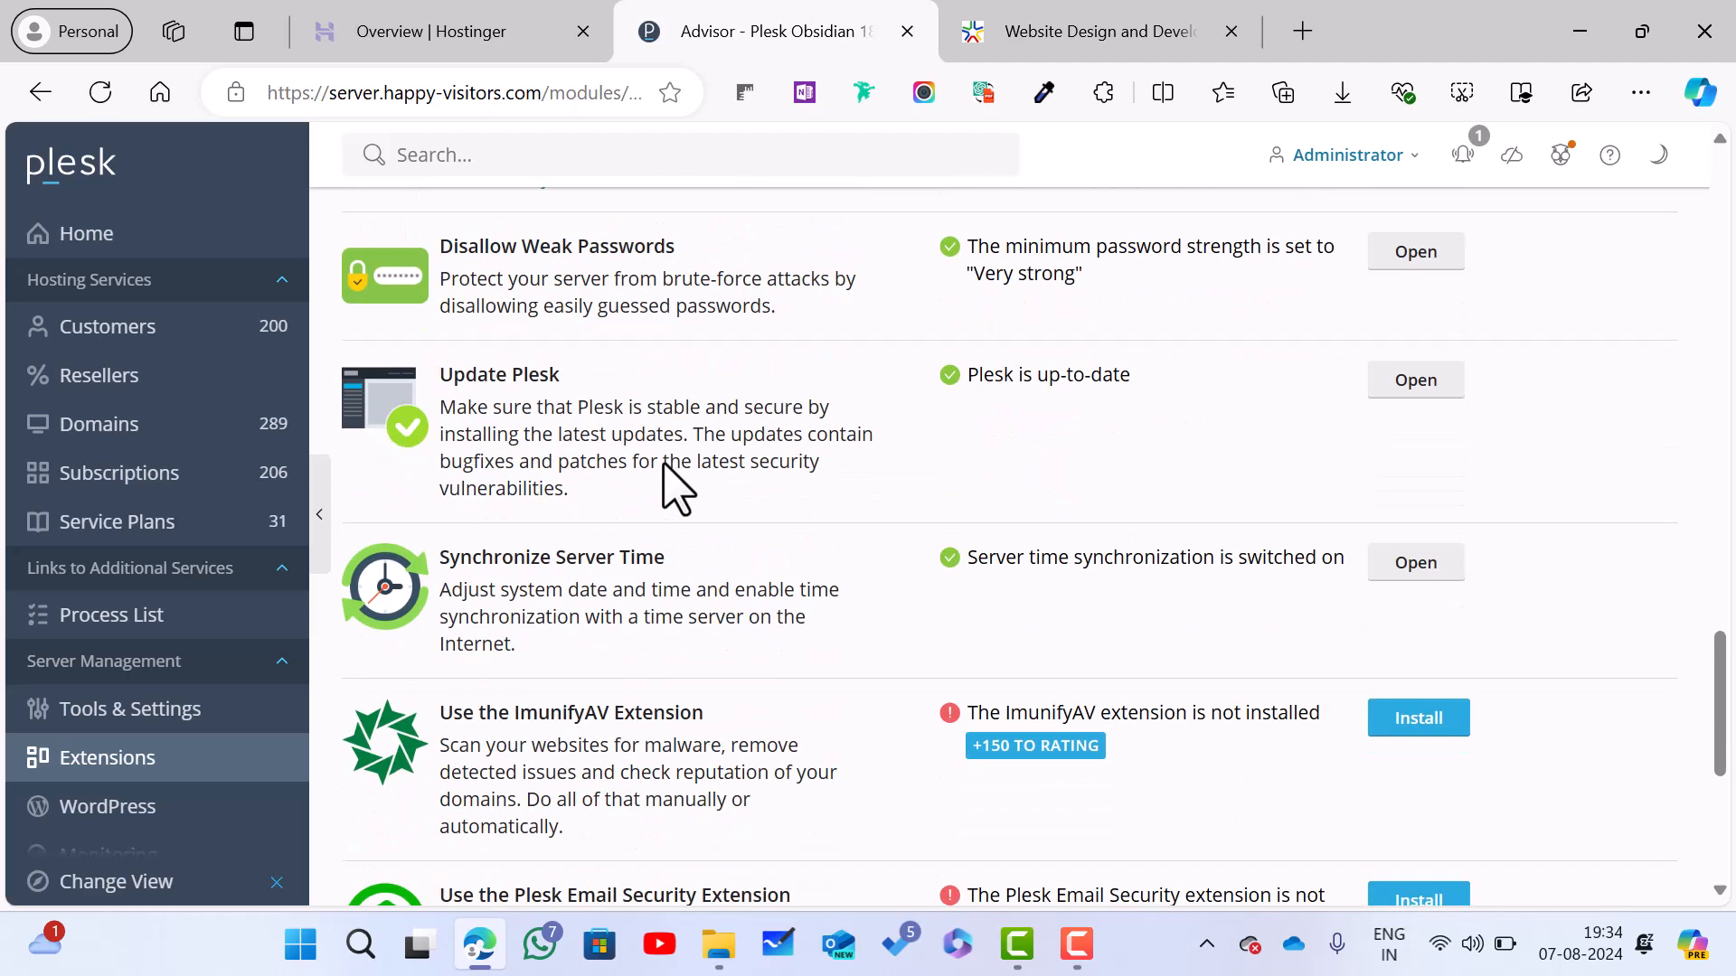
pyautogui.scroll(-5, 664, 464)
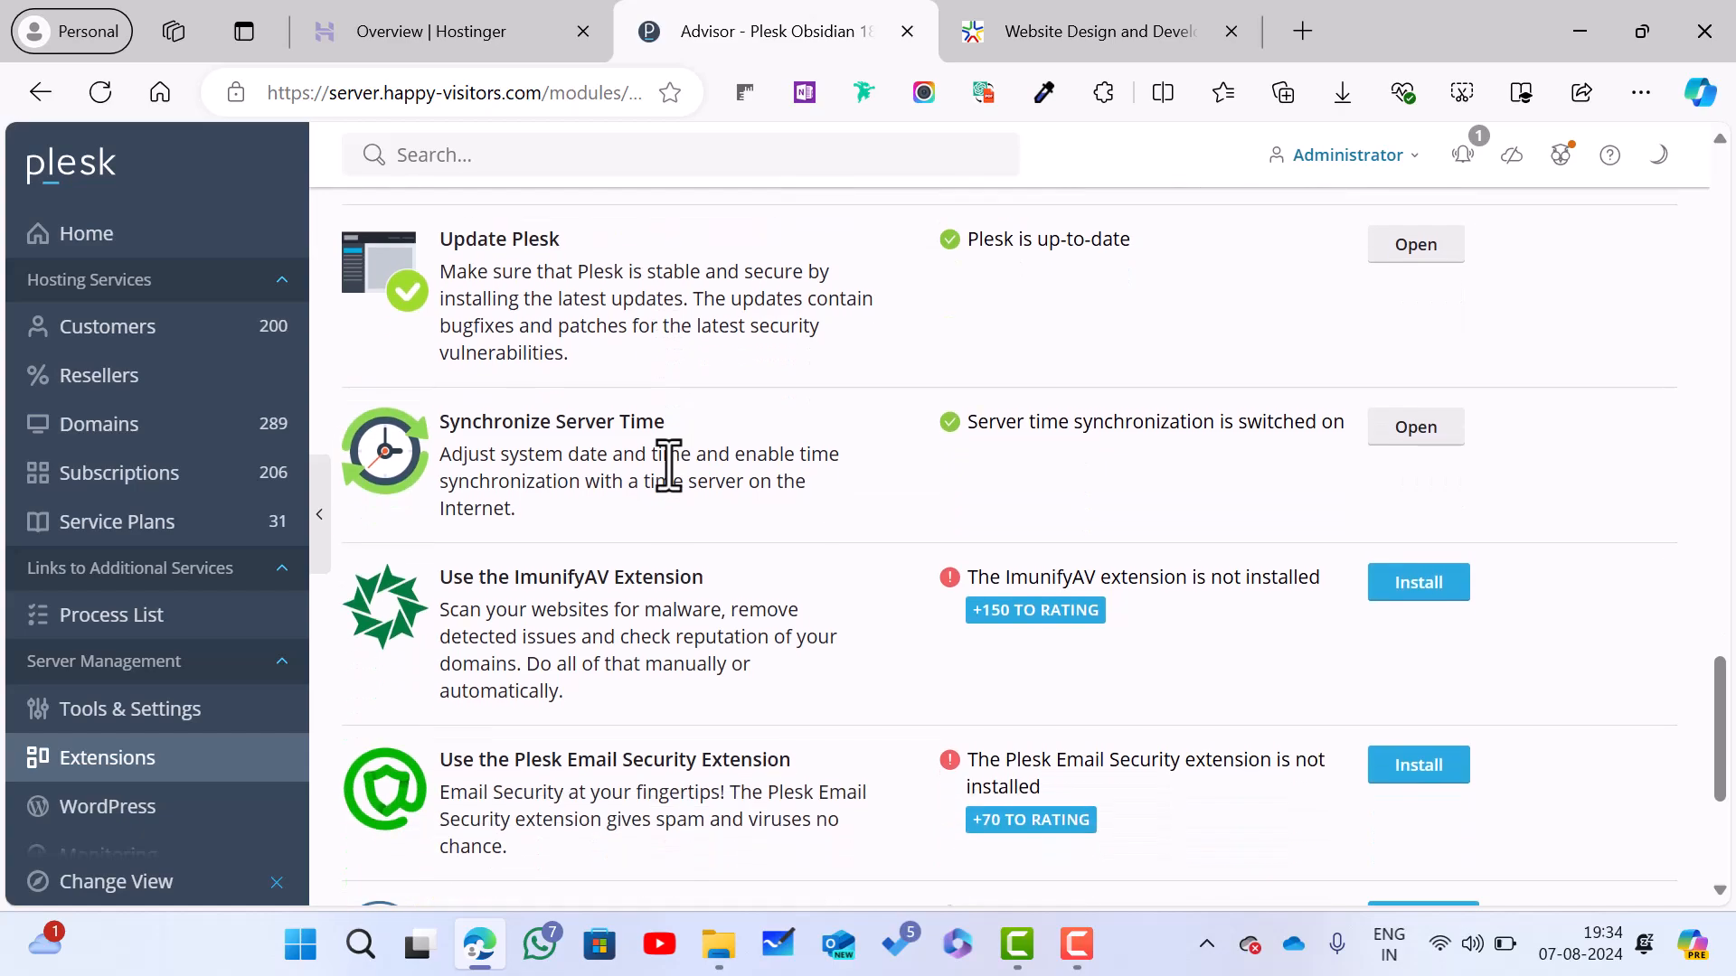
pyautogui.scroll(-2, 676, 486)
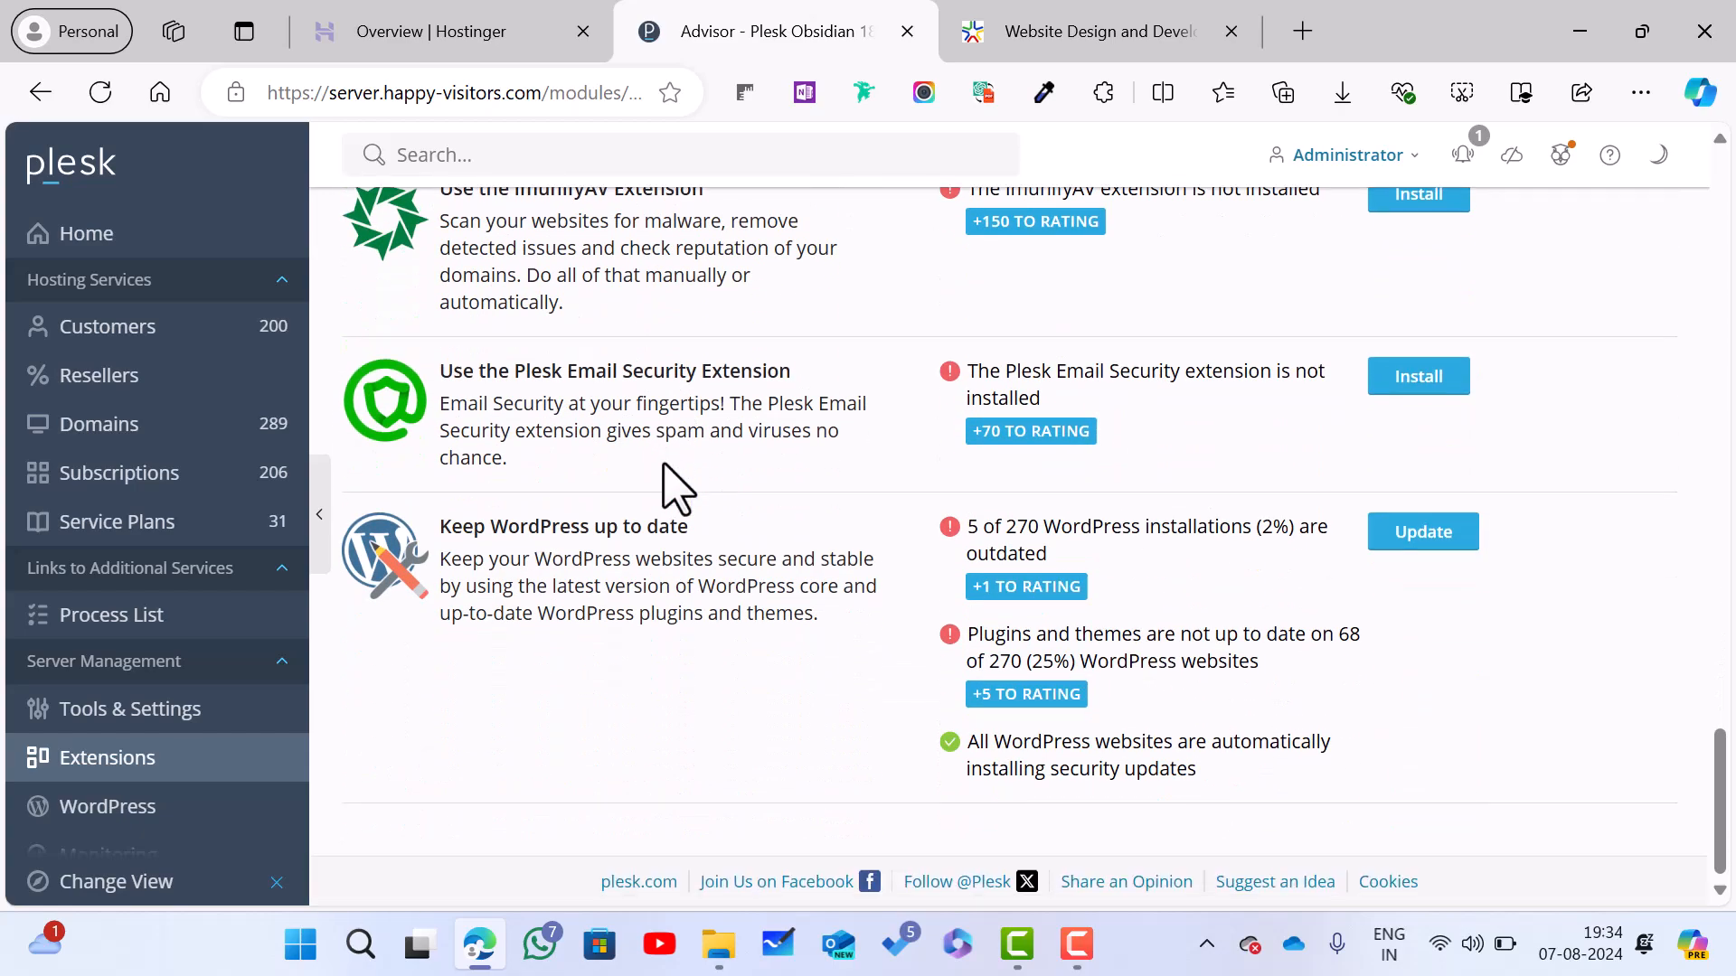
pyautogui.scroll(12, 674, 493)
pyautogui.scroll(15, 674, 486)
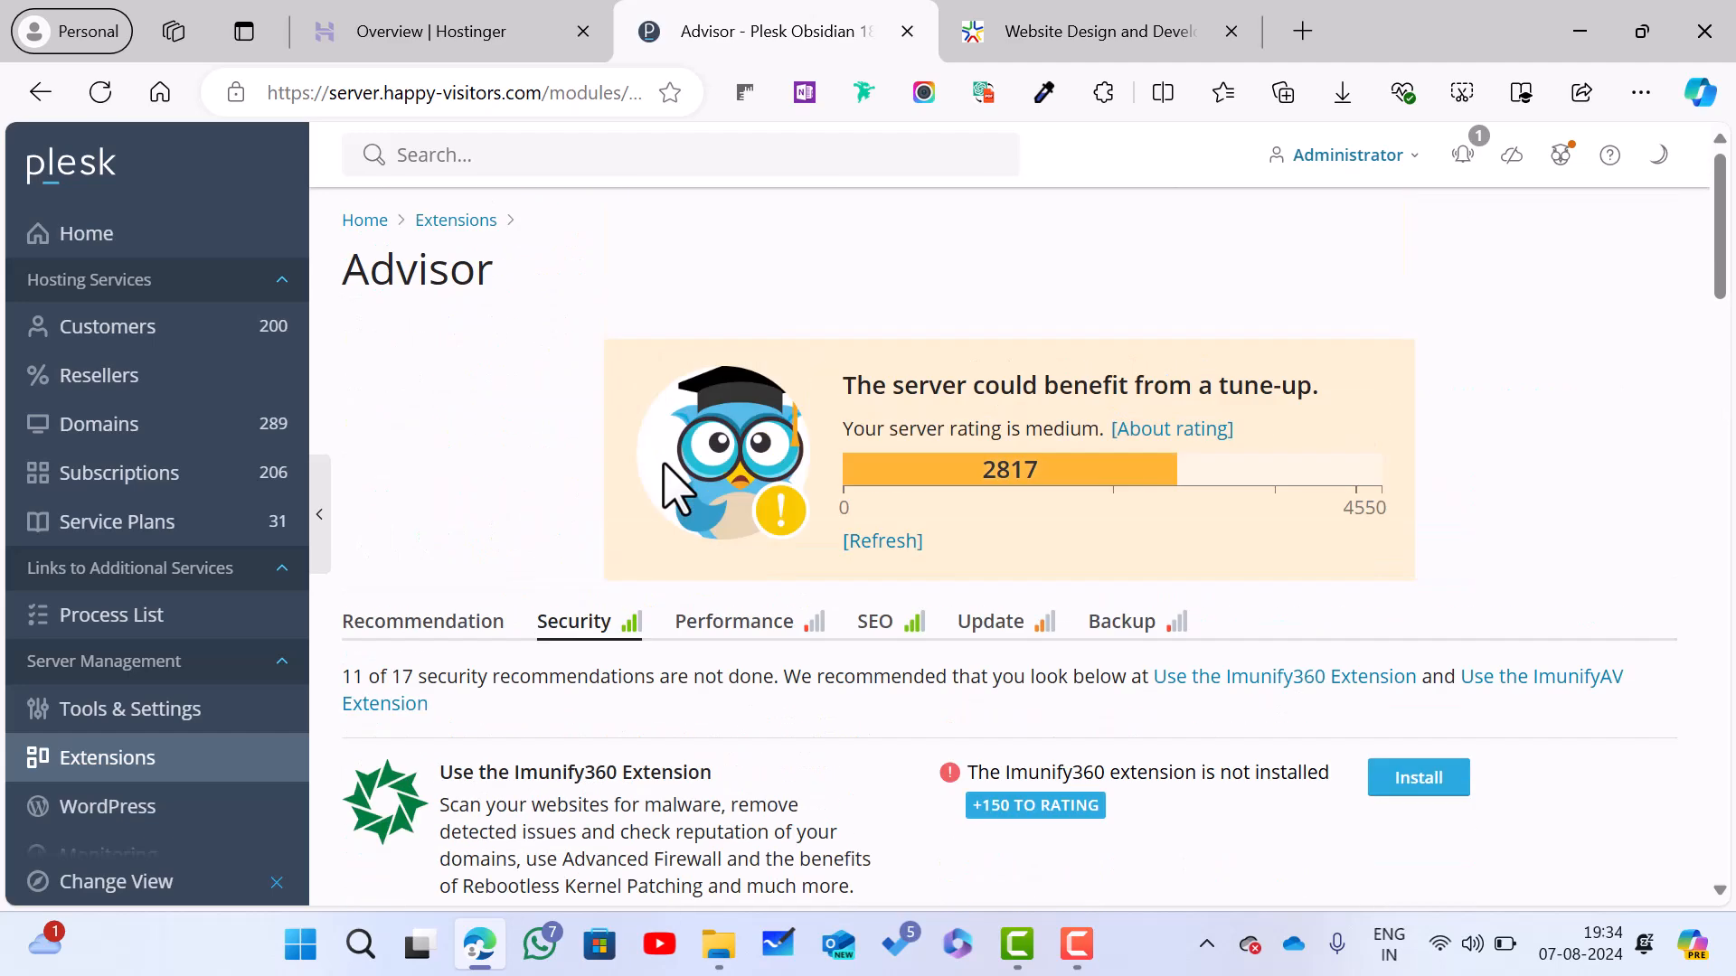
pyautogui.click(737, 624)
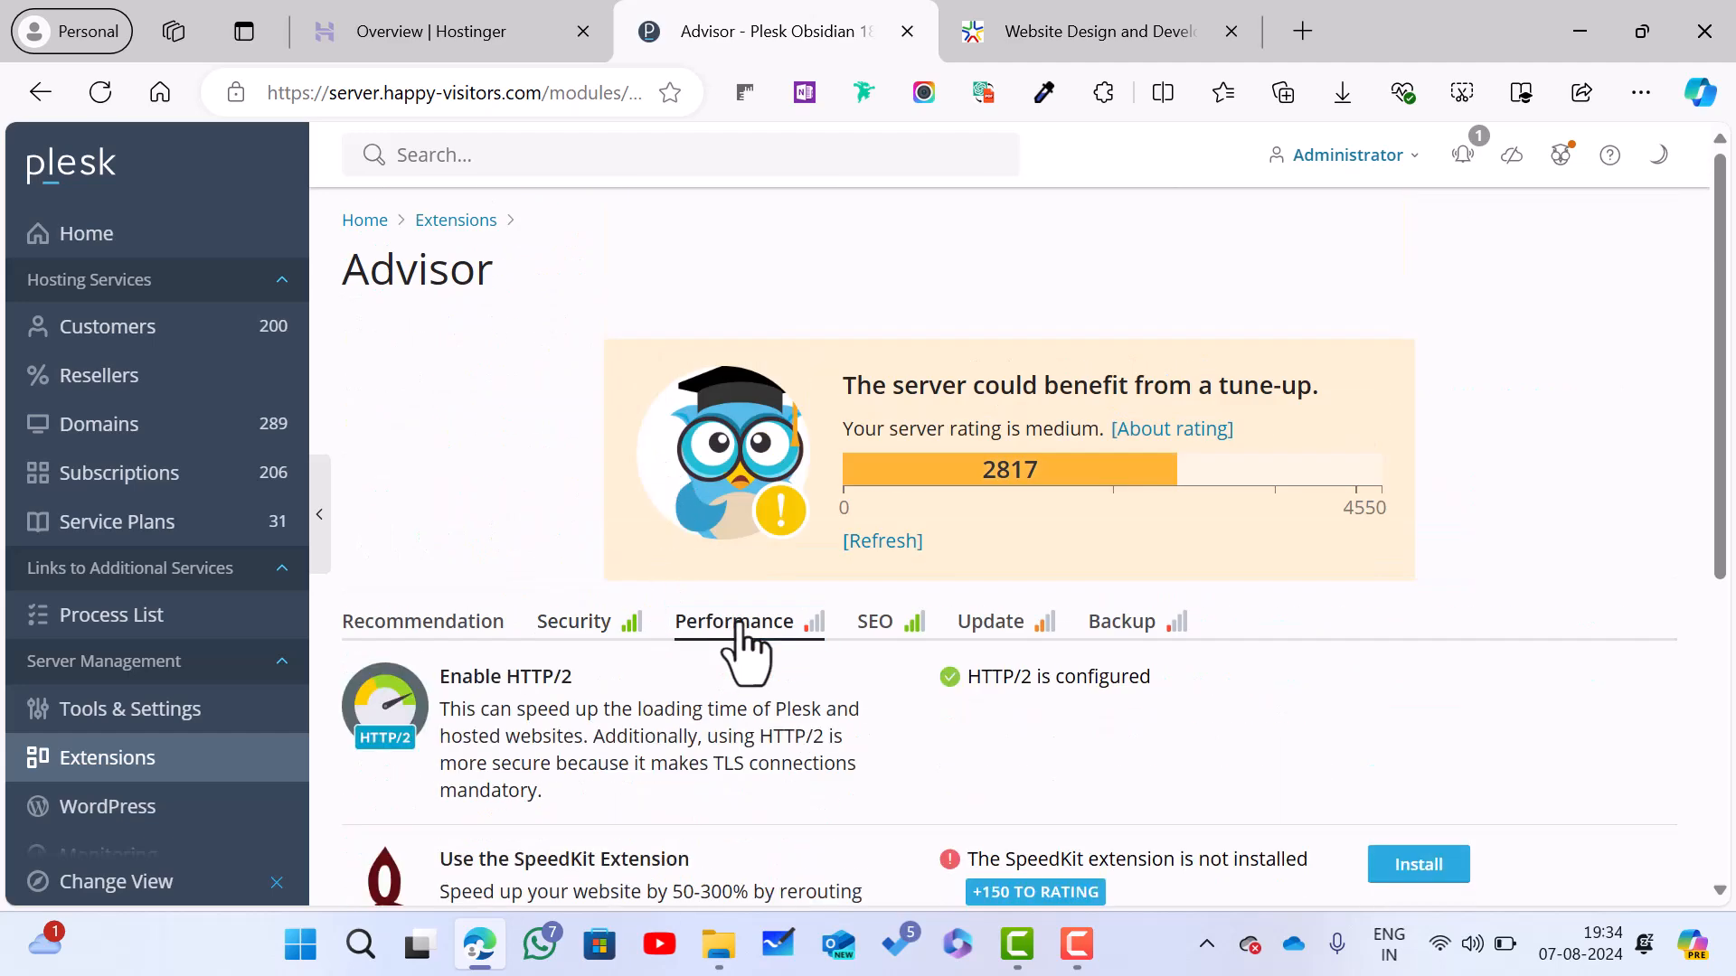
pyautogui.scroll(-2, 746, 633)
pyautogui.scroll(-2, 790, 575)
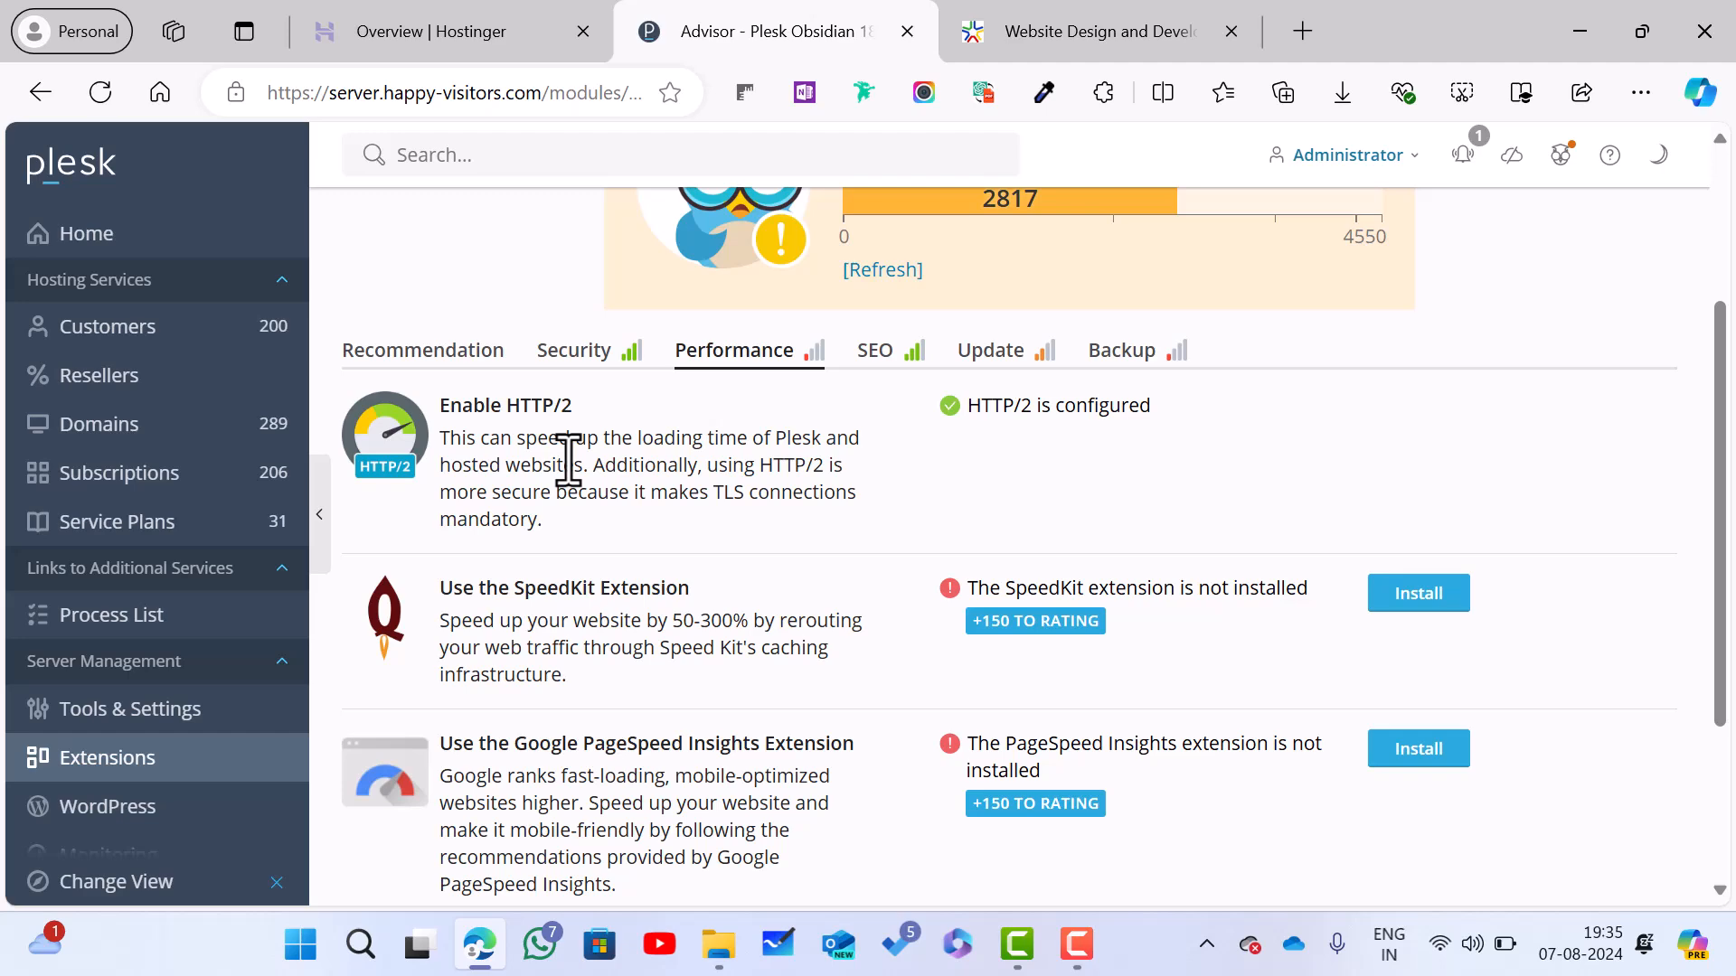
# Step: View the SEO recommendations, briefly revisiting the Performance list
pyautogui.click(875, 380)
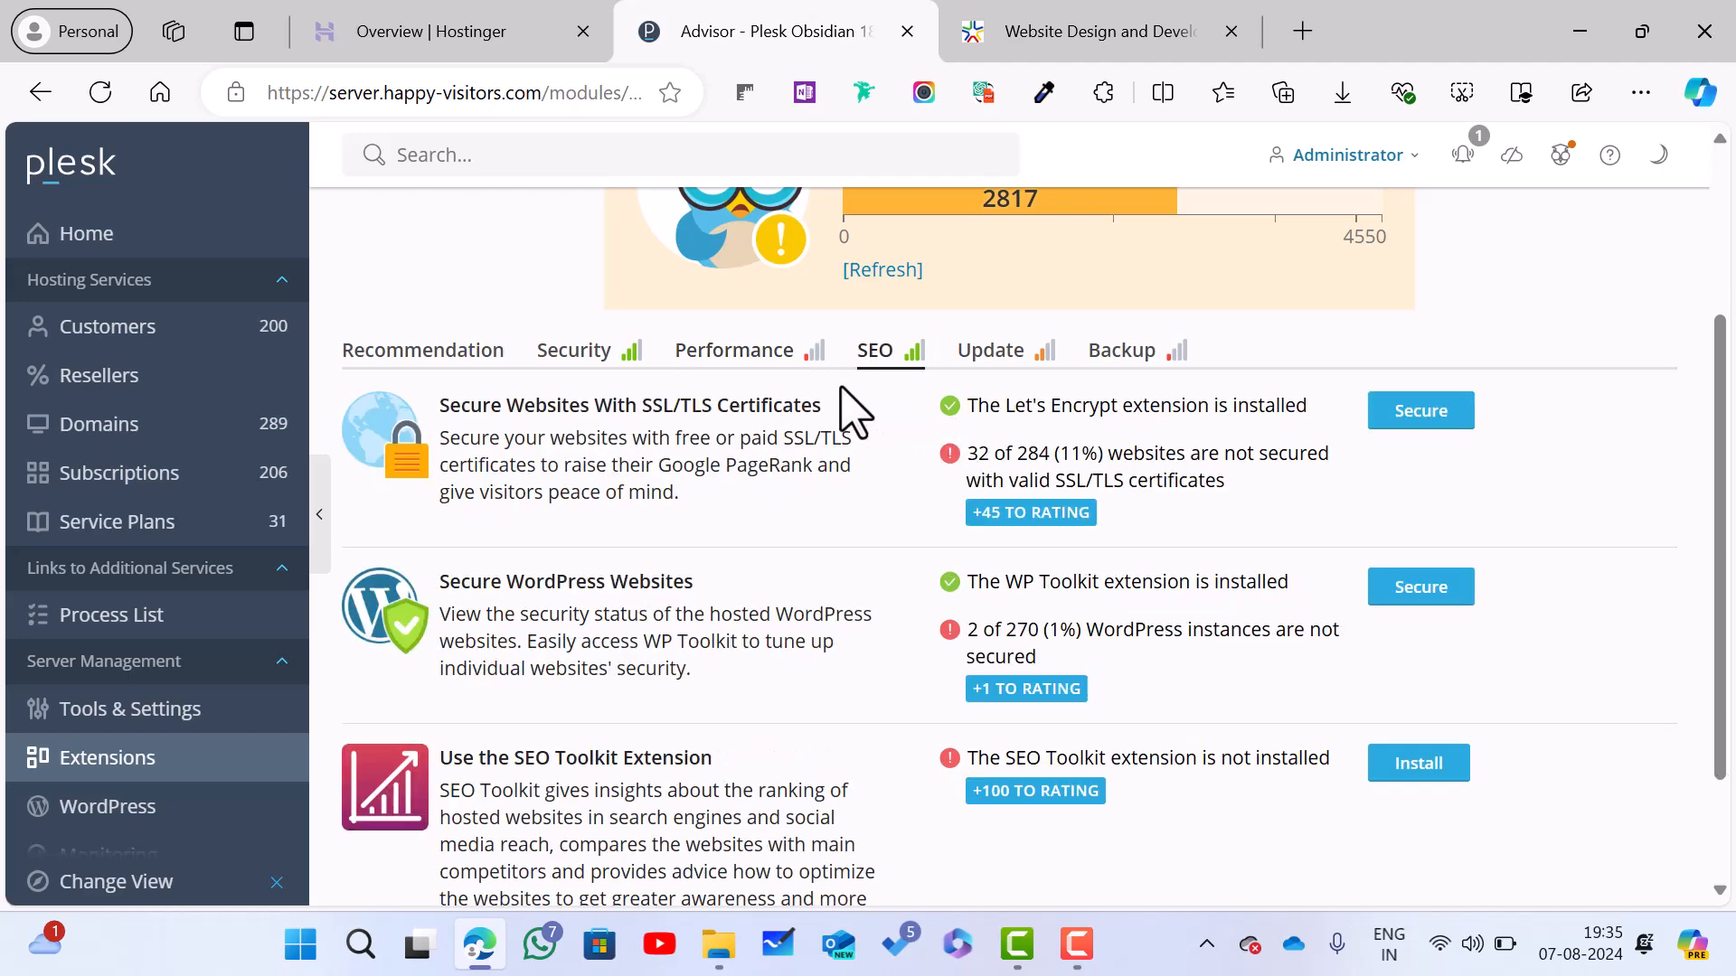
pyautogui.click(776, 366)
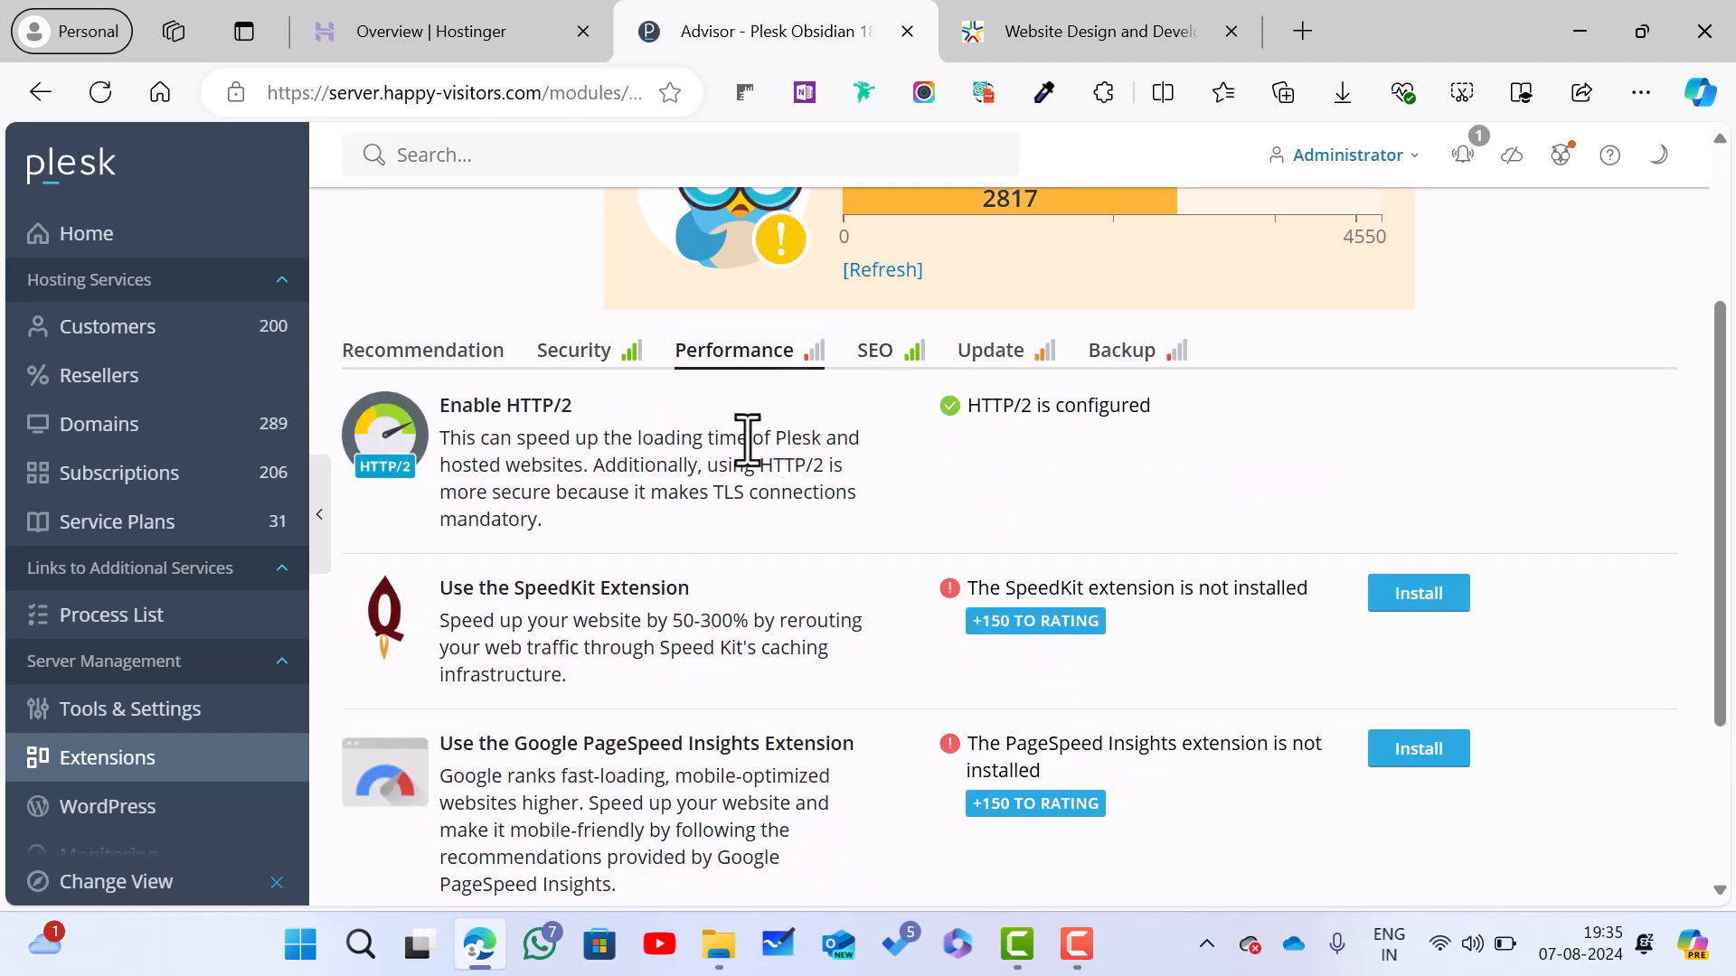
pyautogui.click(888, 361)
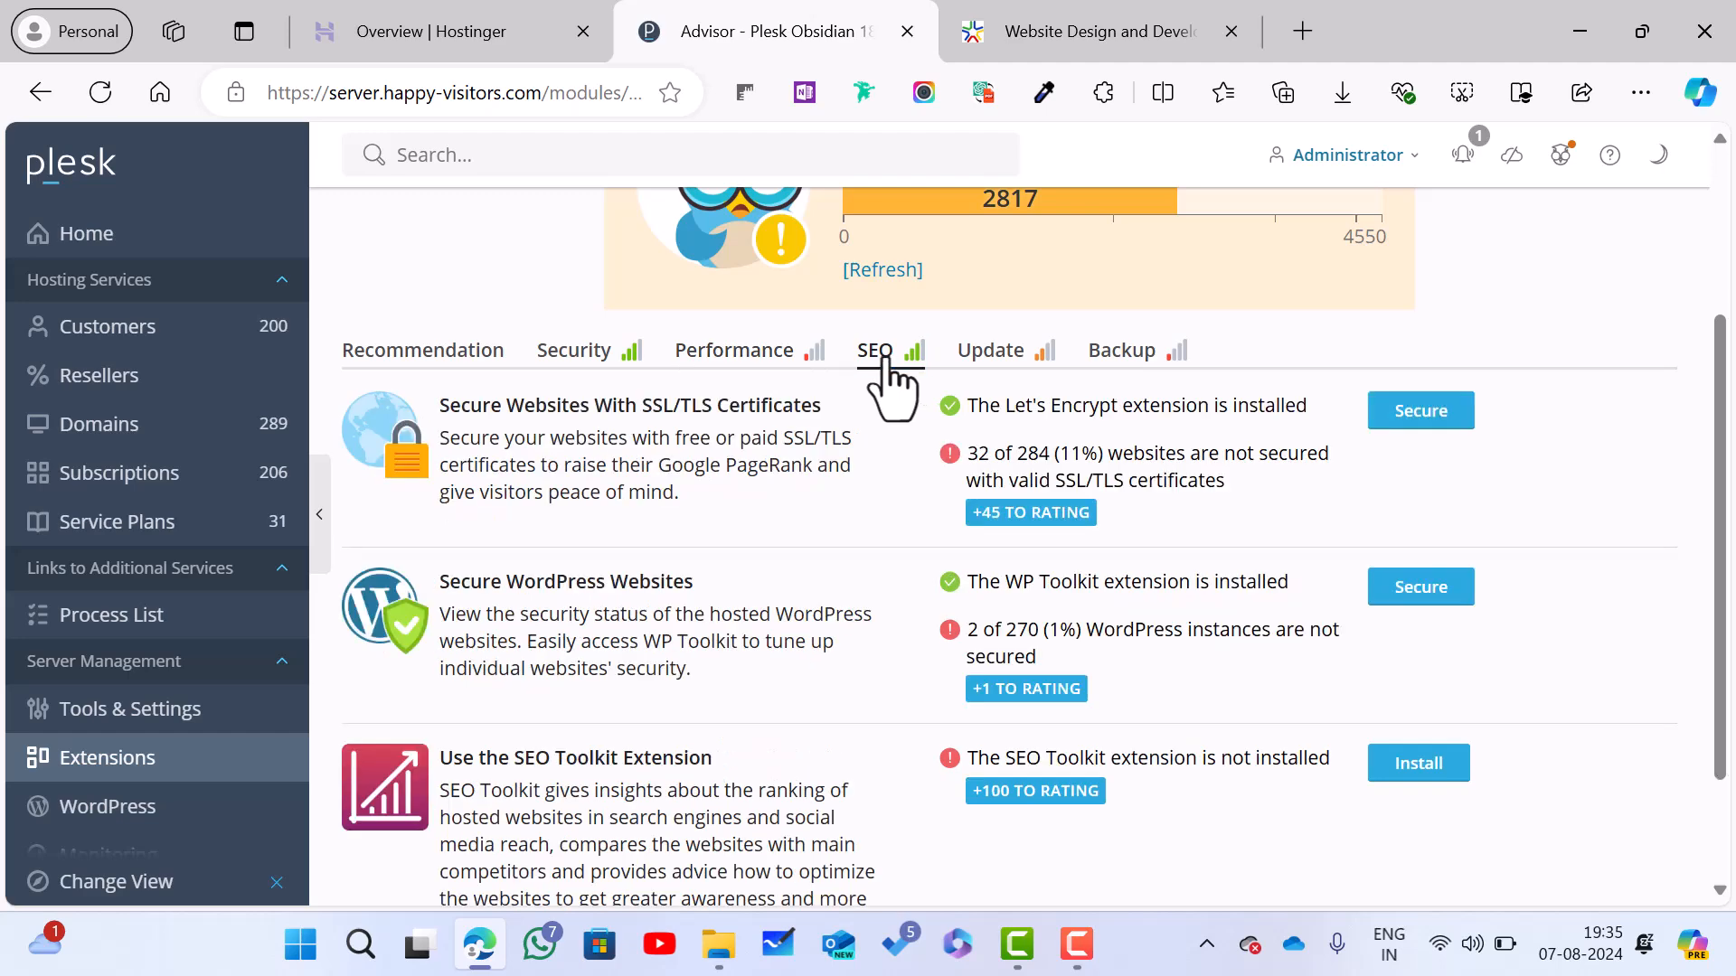
# Step: Check the Update and Backup recommendations, then return to the Home page's System Overview
pyautogui.click(994, 366)
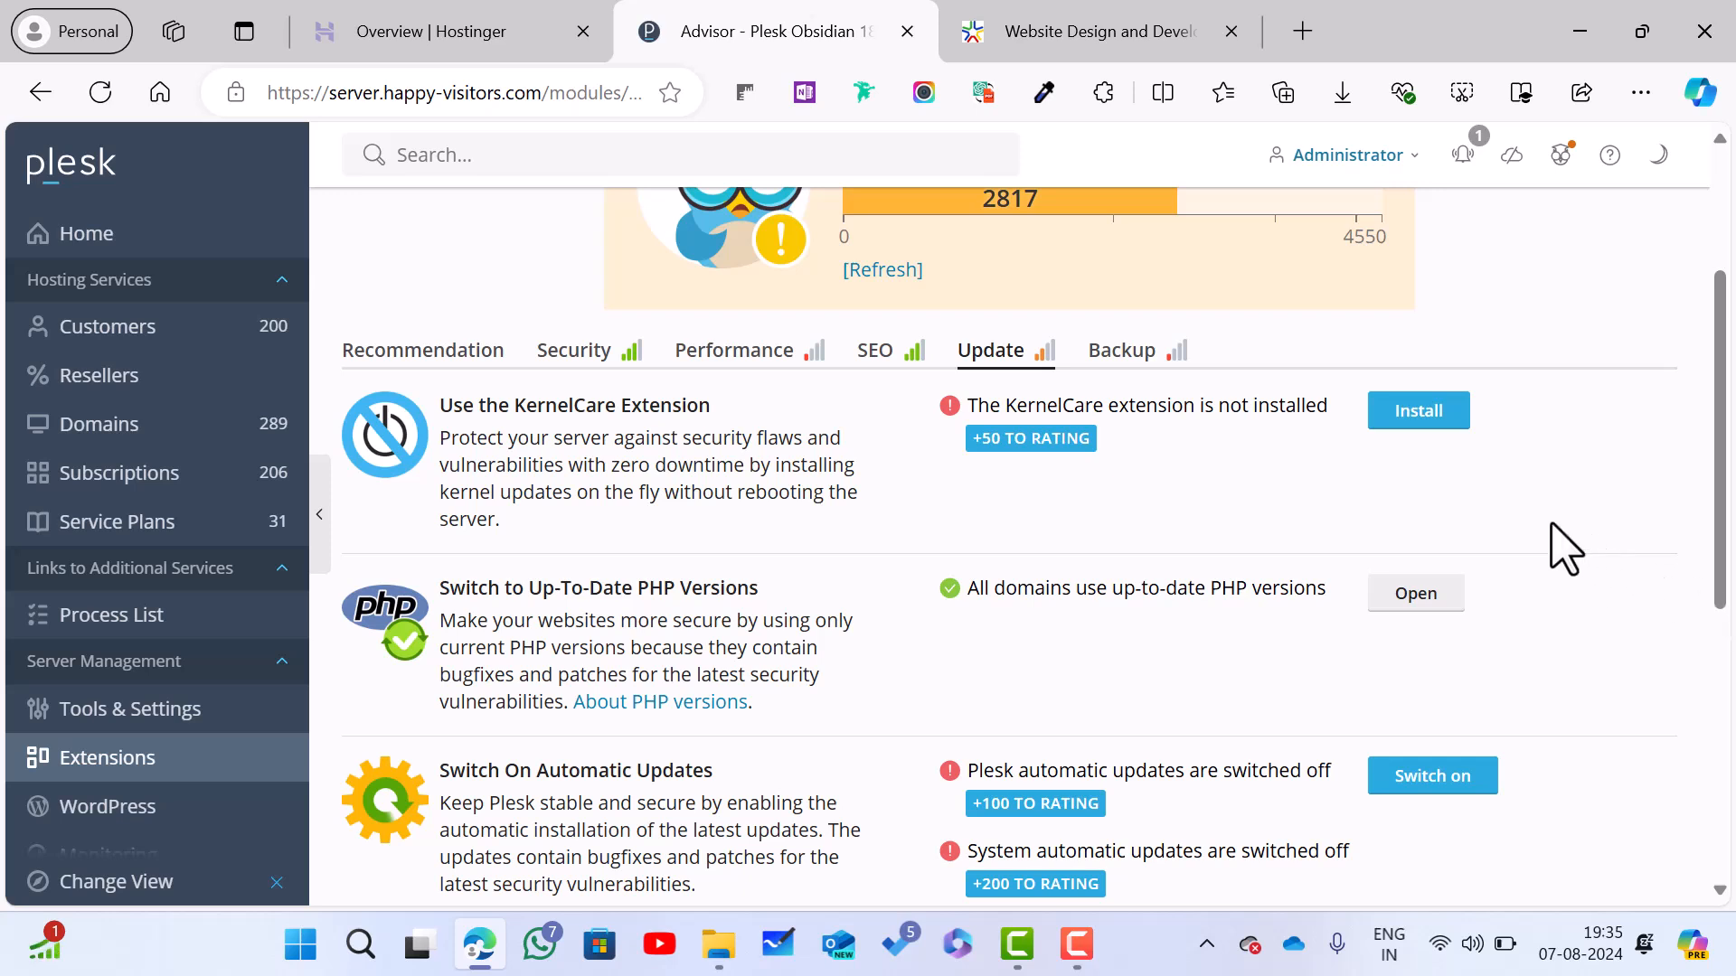
pyautogui.click(1121, 366)
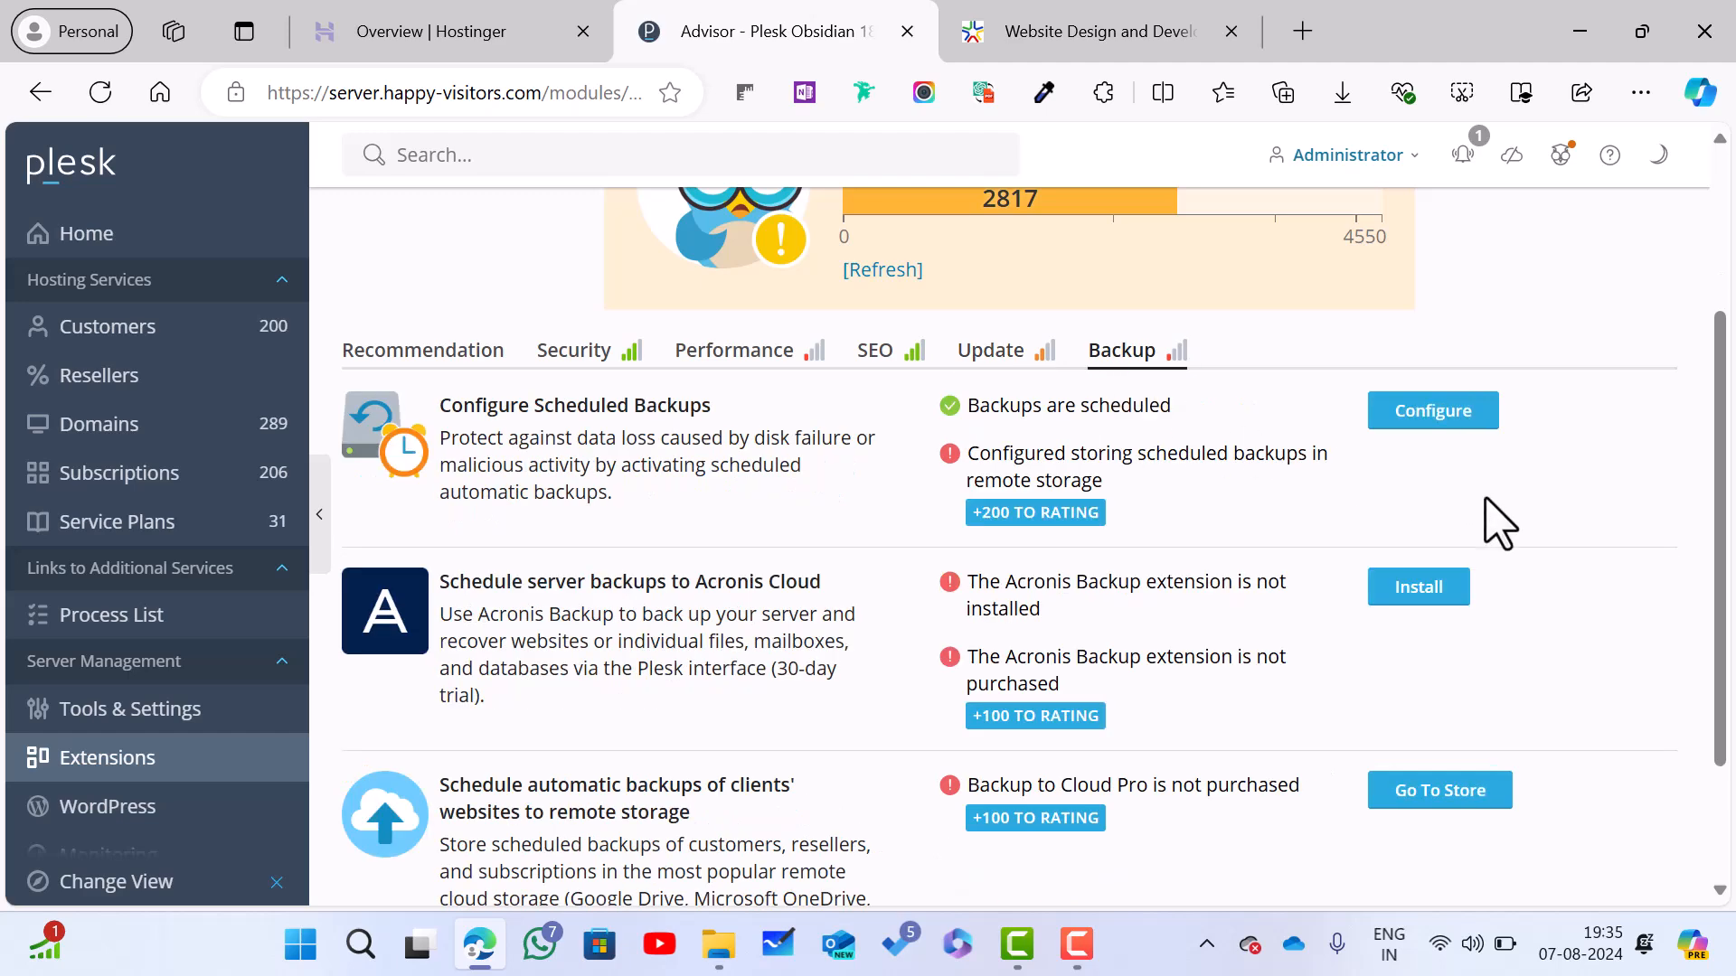
pyautogui.scroll(-2, 1496, 519)
pyautogui.scroll(5, 1493, 516)
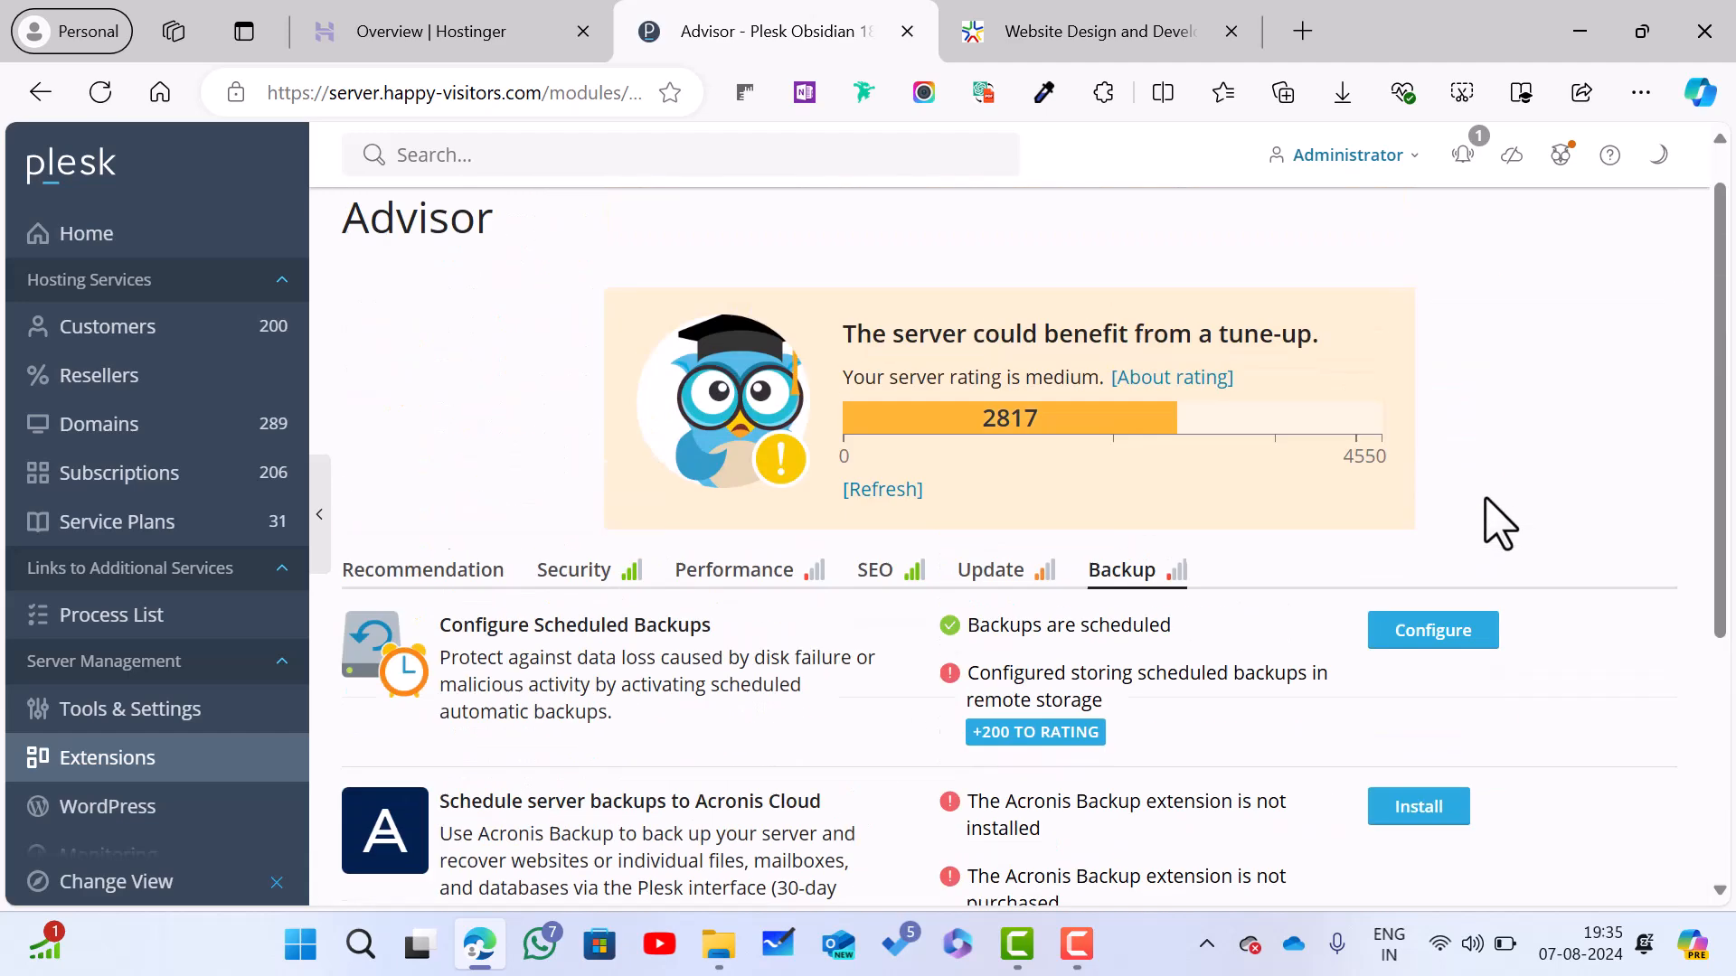
pyautogui.click(232, 255)
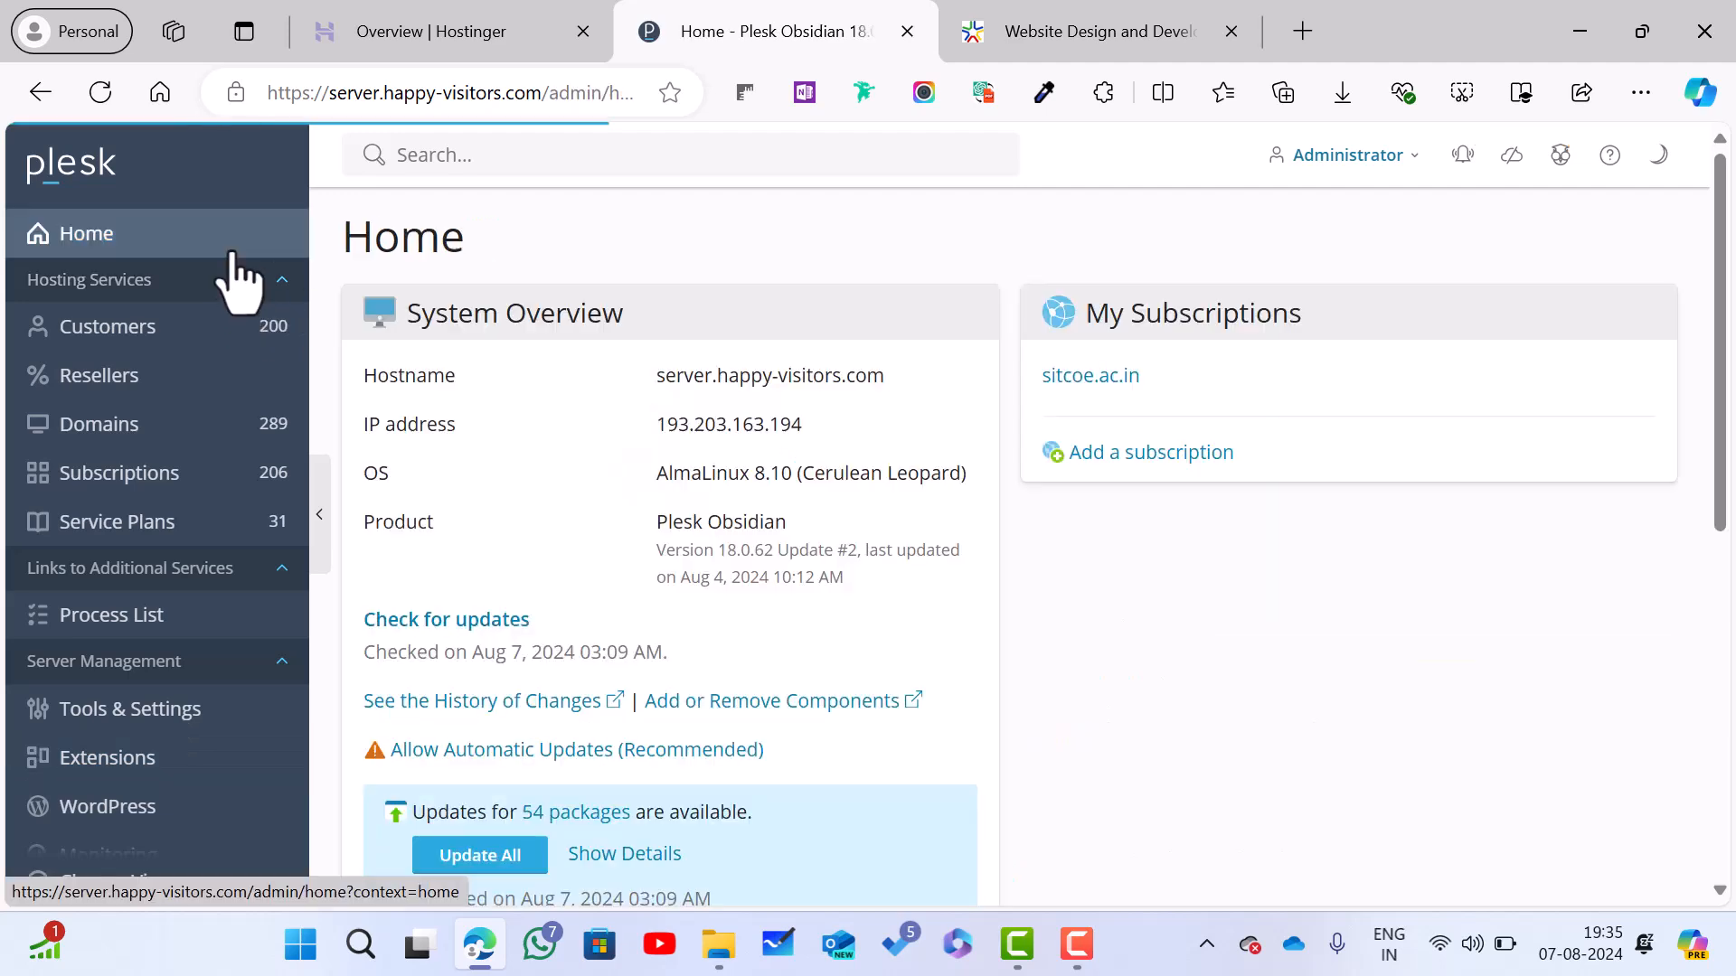